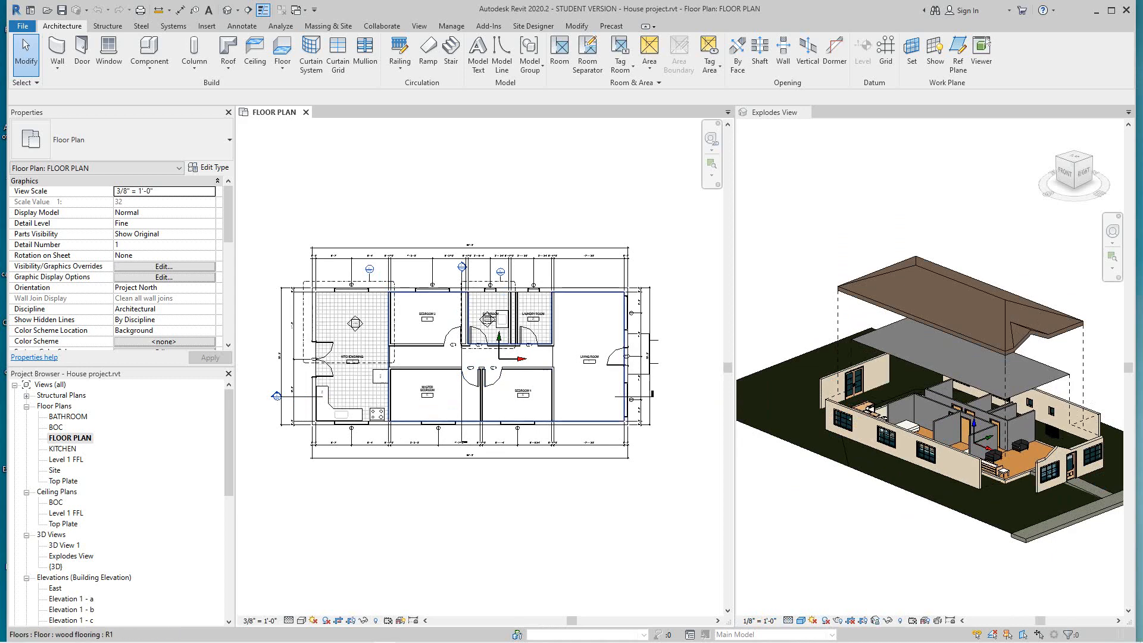
Step: Close the Explodes View so the floor plan fills the drawing area
scroll(579, 384, "up", 1)
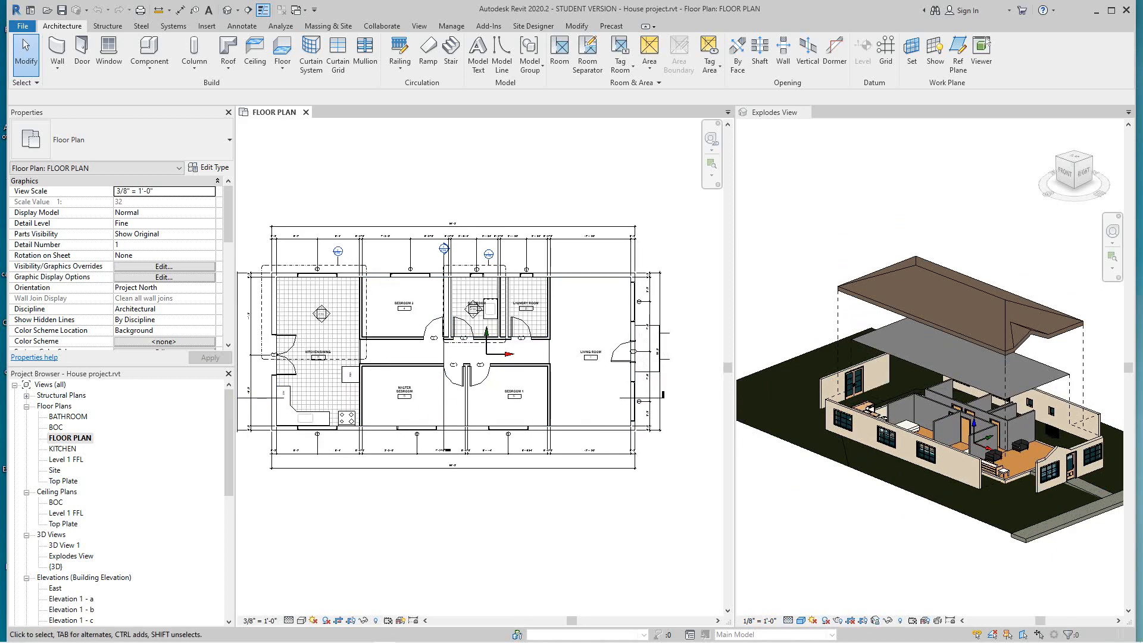
scroll(670, 390, "down", 2)
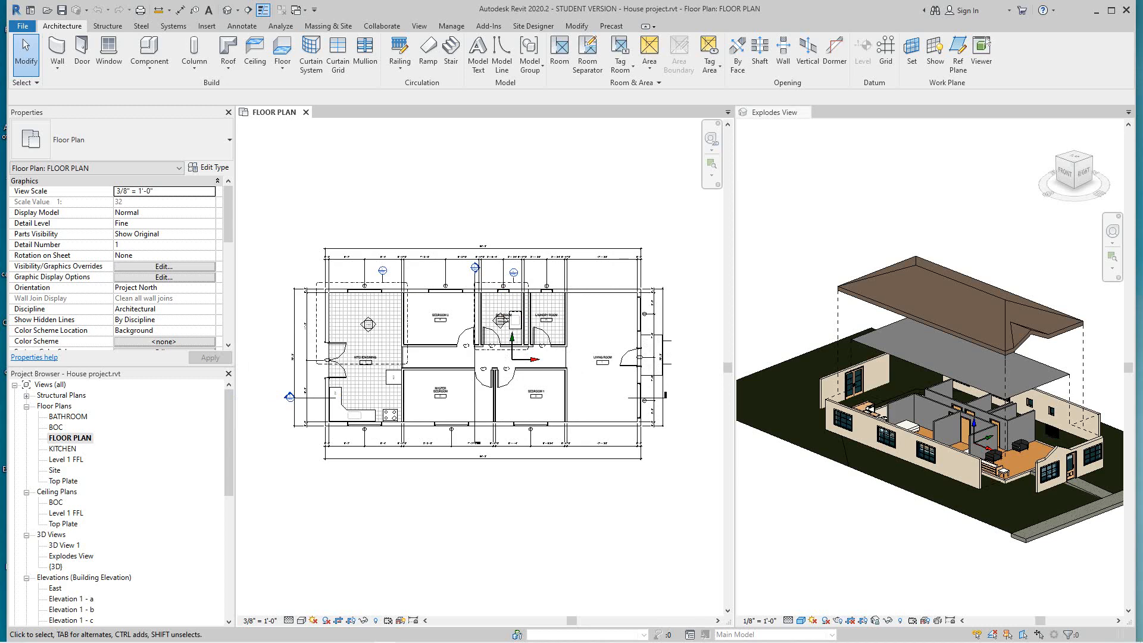
left_click(805, 111)
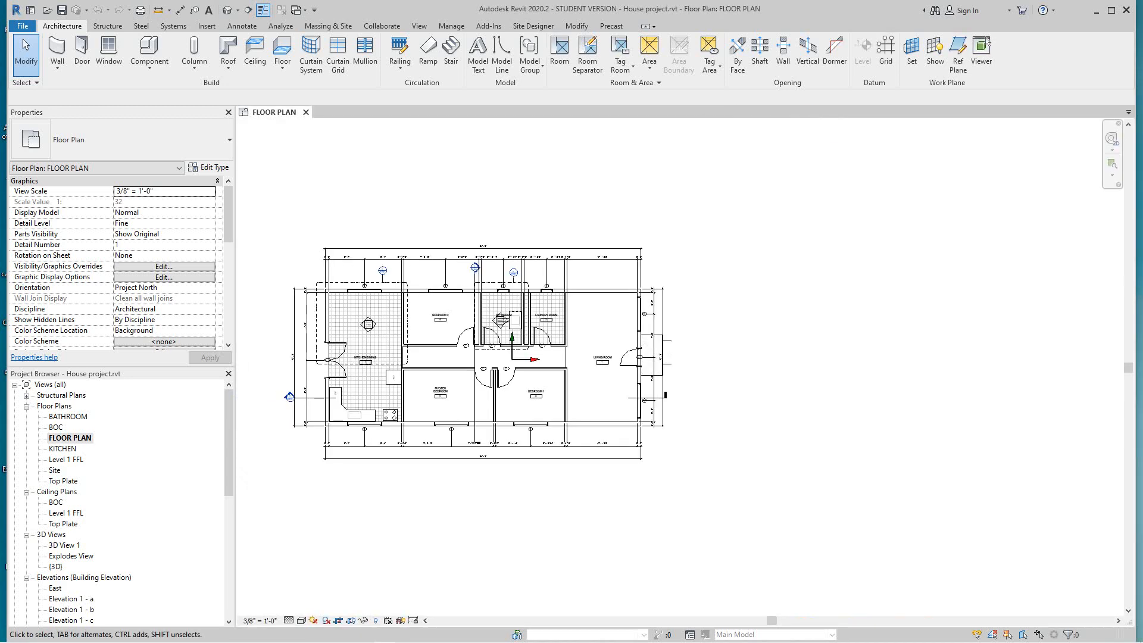
Step: Duplicate the FLOOR PLAN view without its detailing
middle_click_drag(350, 194, 554, 224)
scroll(553, 216, "up", 6)
mouse_move(751, 388)
middle_mouse_down()
mouse_move(702, 308)
mouse_move(643, 280)
middle_mouse_up()
scroll(678, 293, "up", 1)
scroll(679, 292, "down", 1)
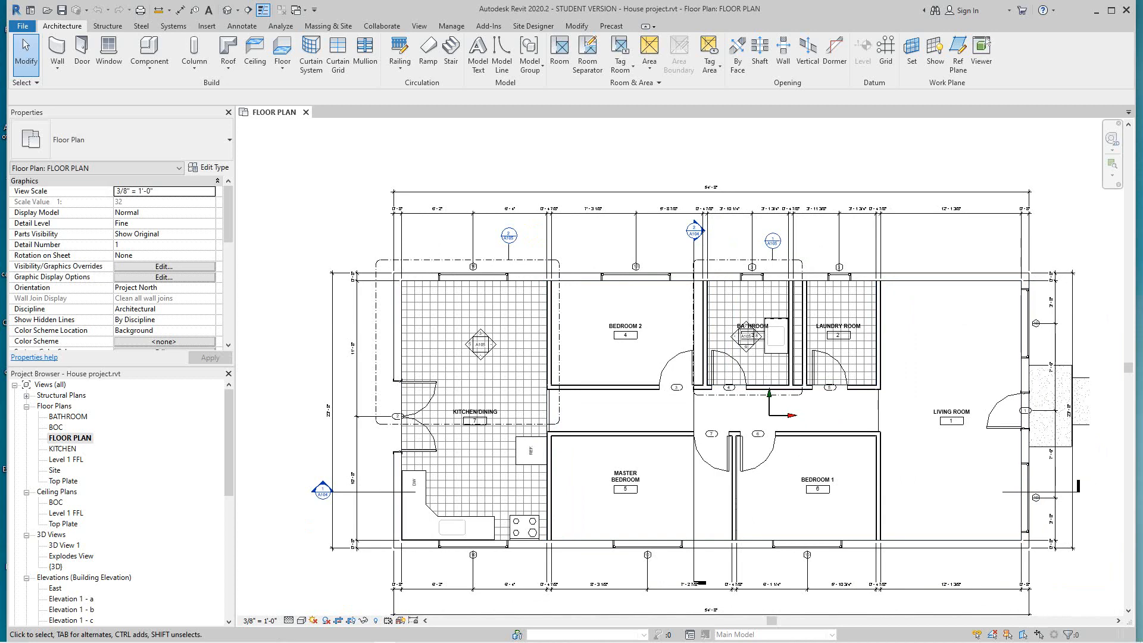
right_click(71, 438)
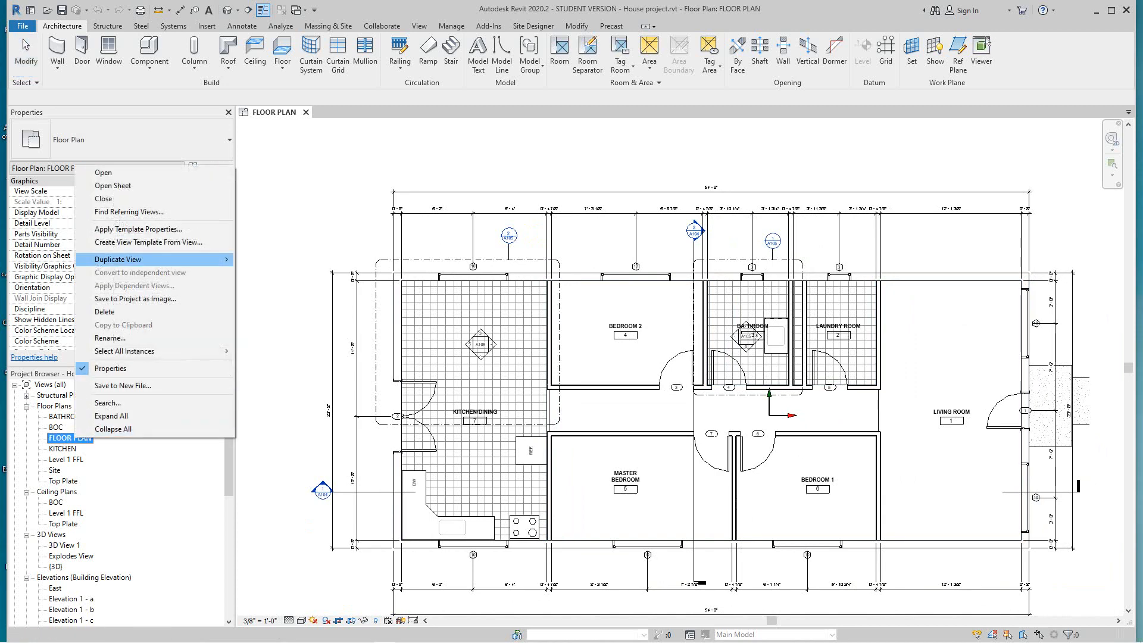
mouse_move(119, 259)
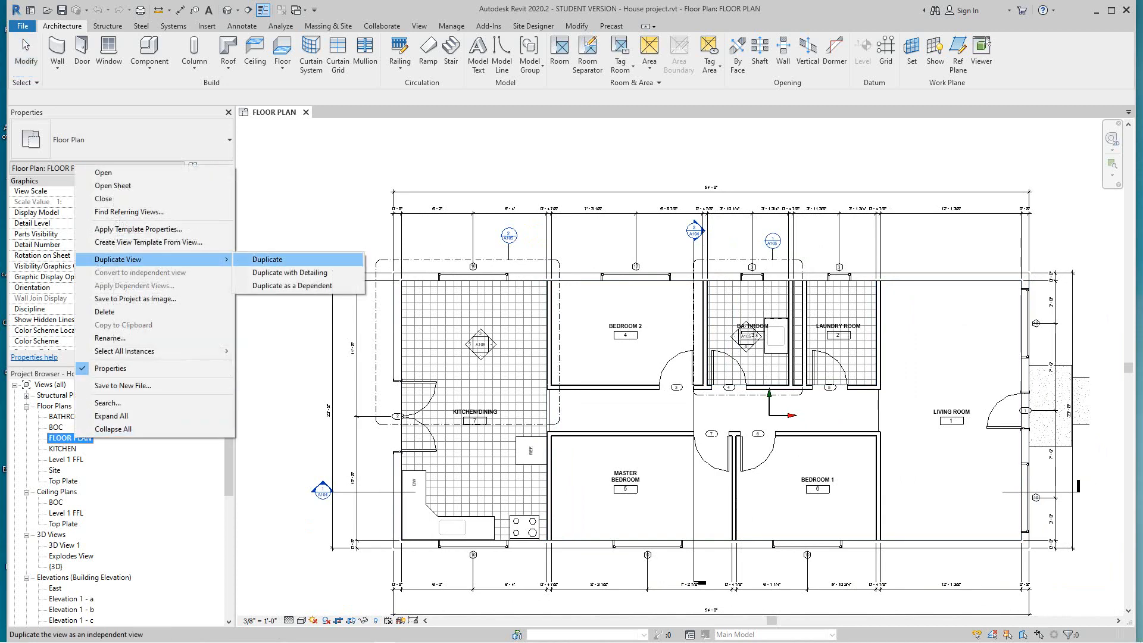
left_click(267, 259)
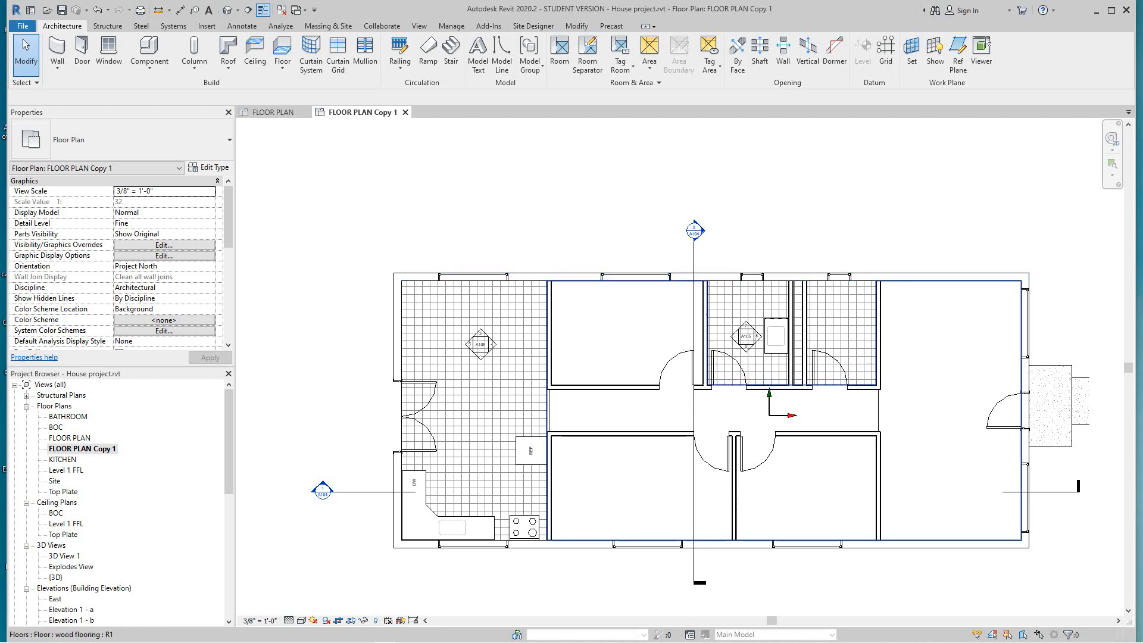
Step: Open the default 3D view of the house and tilt it to a slightly lower viewing angle
scroll(694, 322, "down", 2)
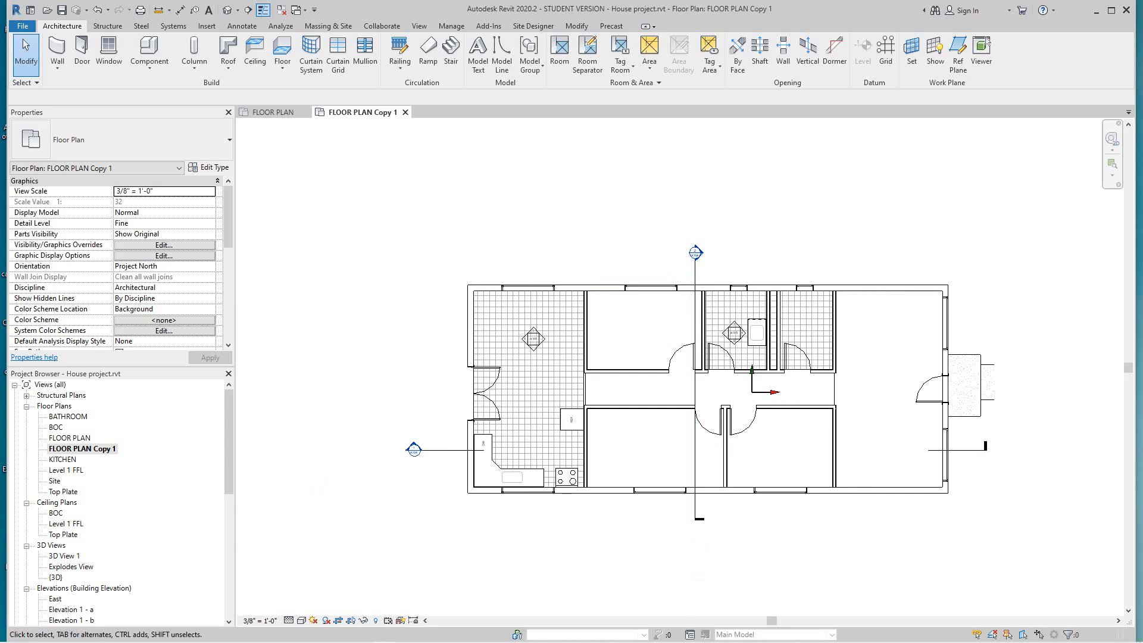
scroll(406, 230, "up", 3)
scroll(415, 235, "down", 1)
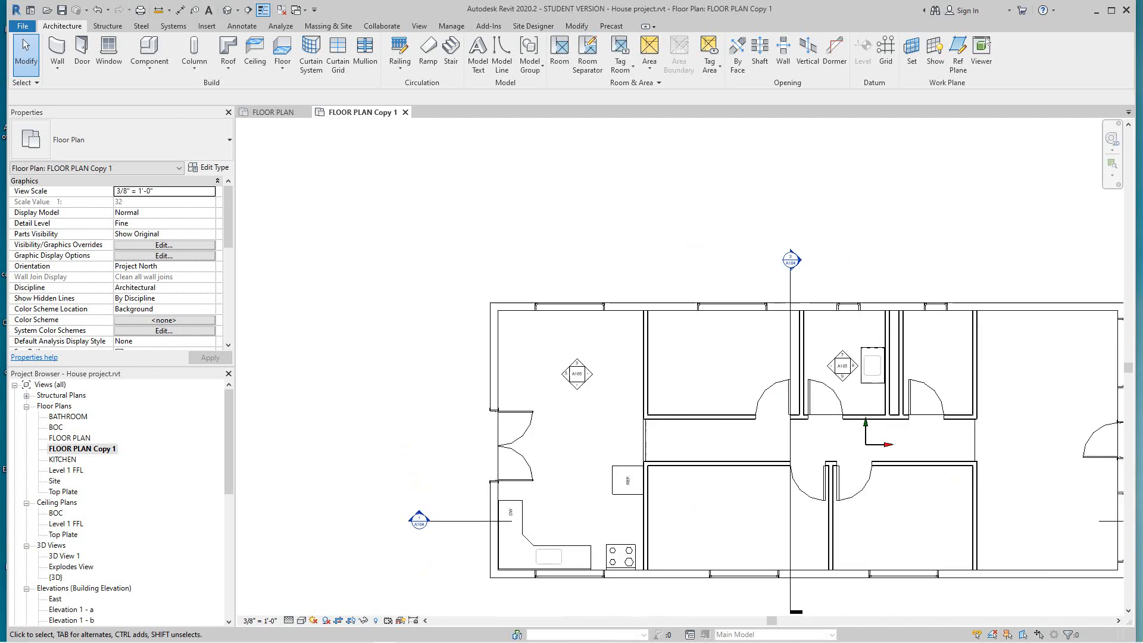
middle_click_drag(416, 236, 363, 225)
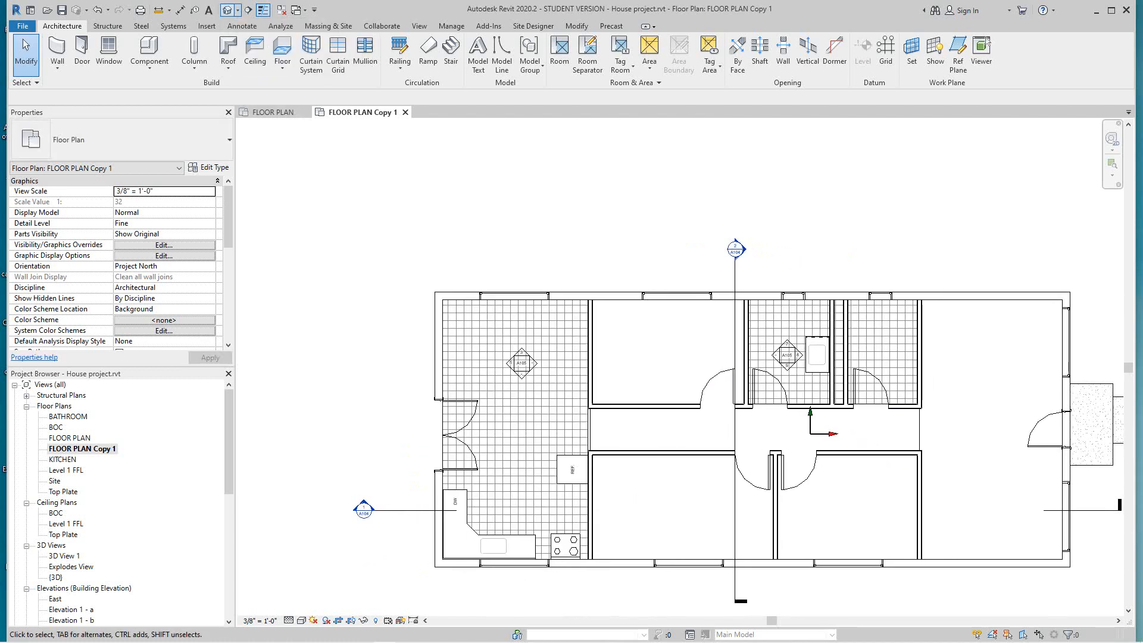
left_click(226, 11)
scroll(885, 575, "up", 3)
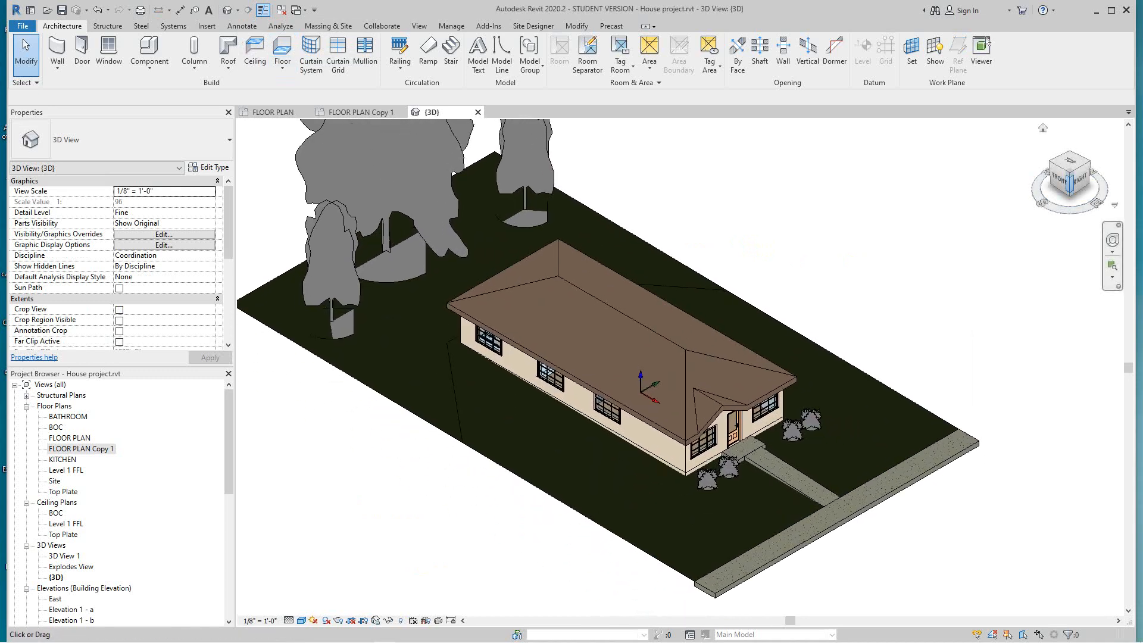
left_click_drag(1070, 175, 1070, 171)
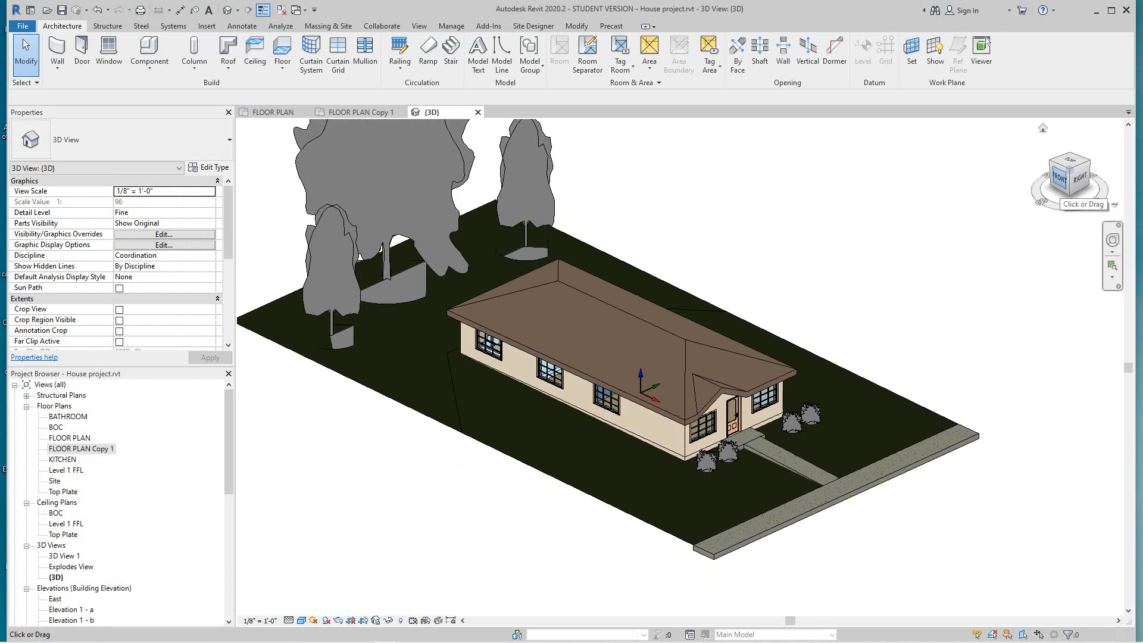
scroll(1070, 191, "up", 3)
scroll(1070, 186, "down", 3)
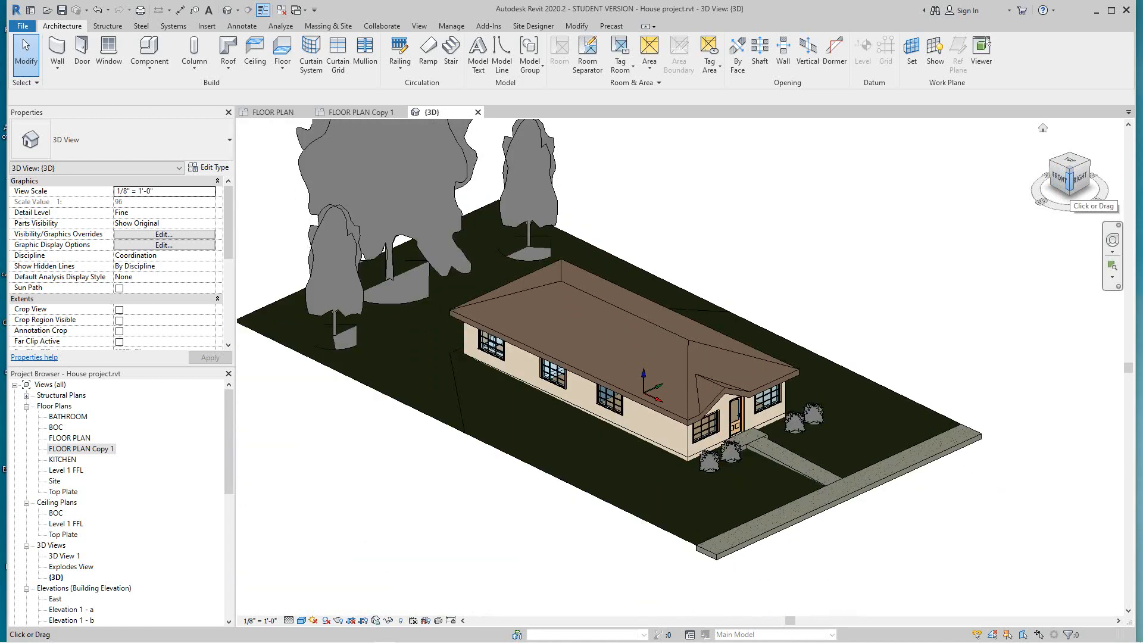
right_click(1070, 183)
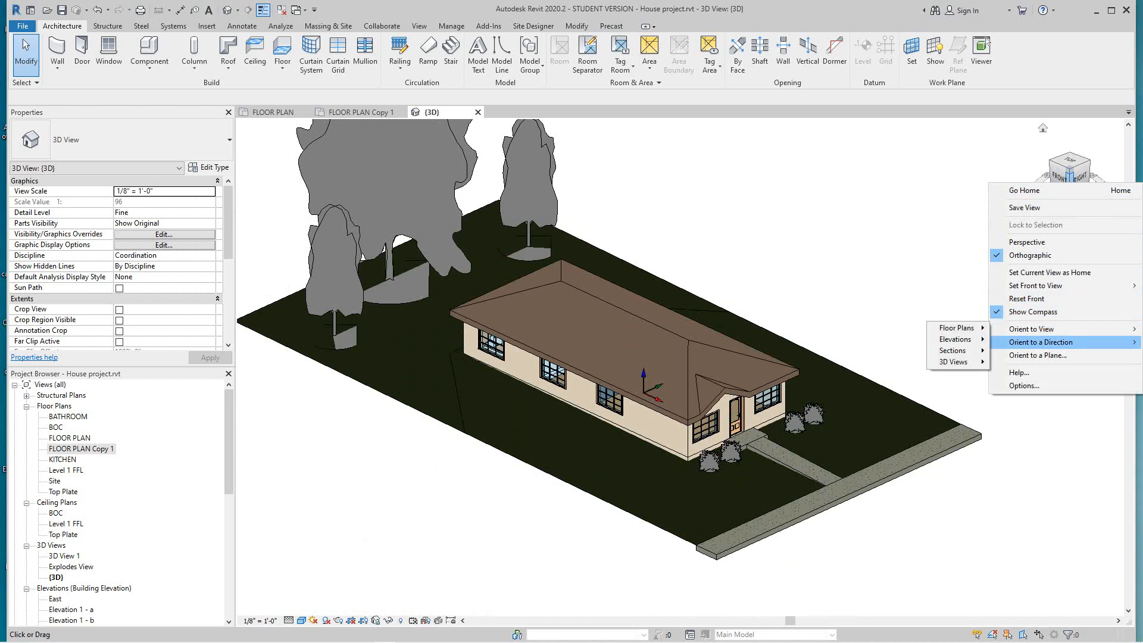
mouse_move(1042, 343)
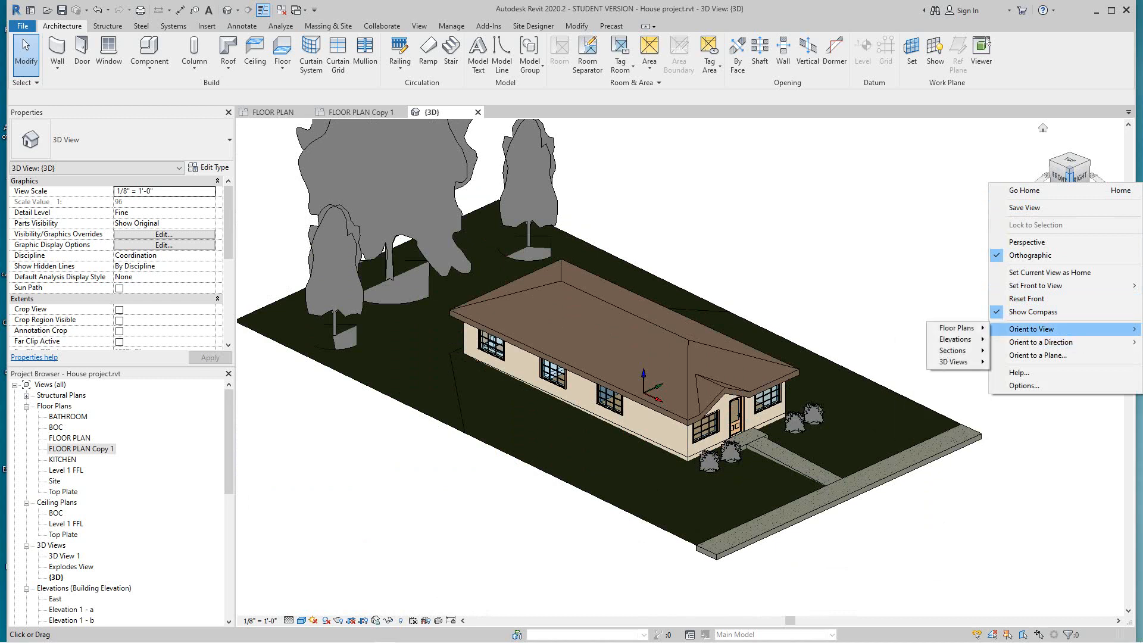
mouse_move(957, 328)
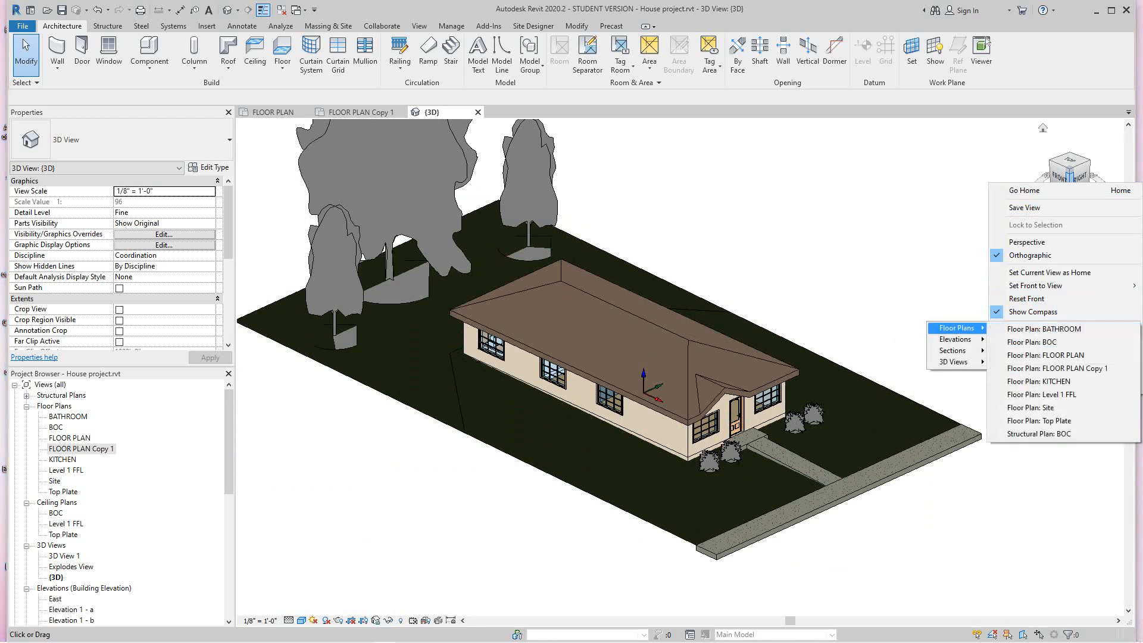
key("Escape")
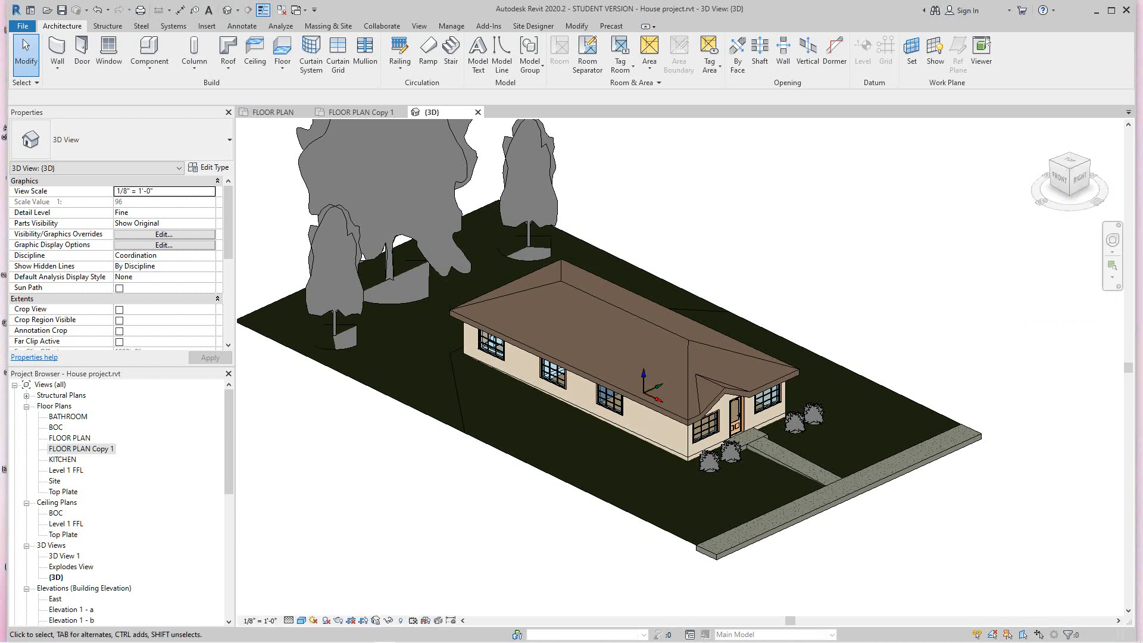
Step: Orient the 3D view to the floor plan view FLOOR PLAN Copy 1
right_click(1069, 179)
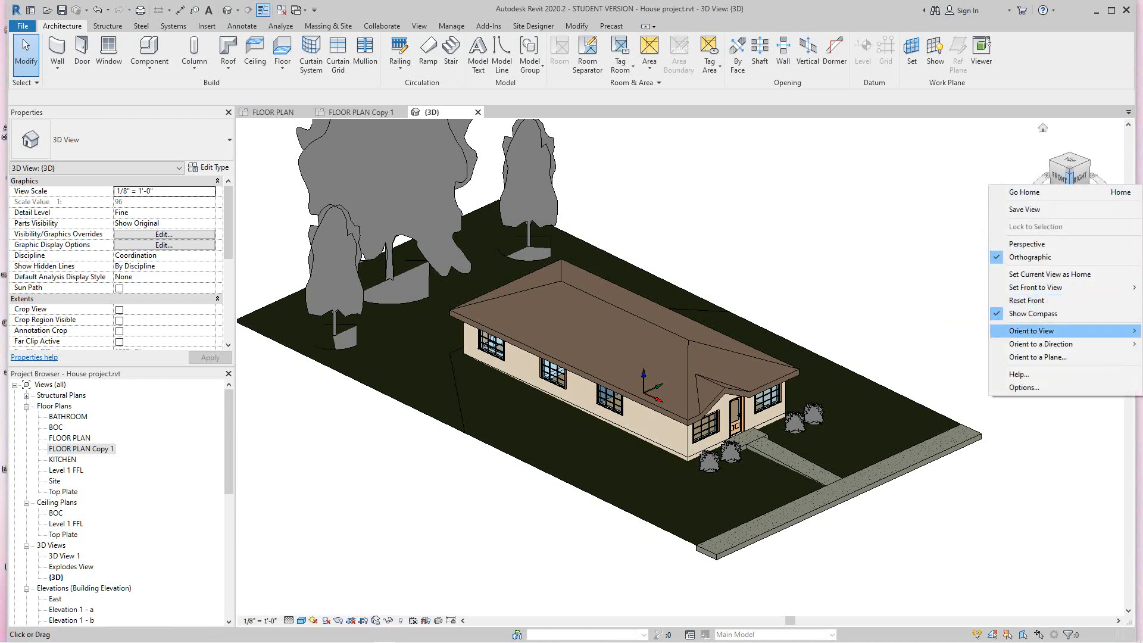
mouse_move(957, 330)
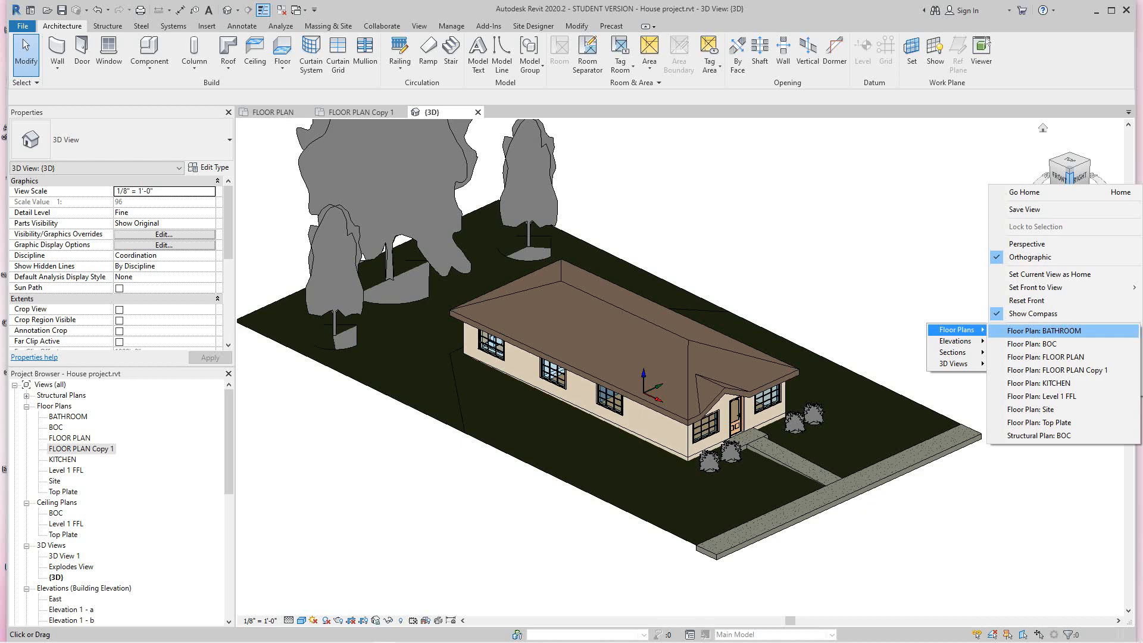
left_click(1057, 369)
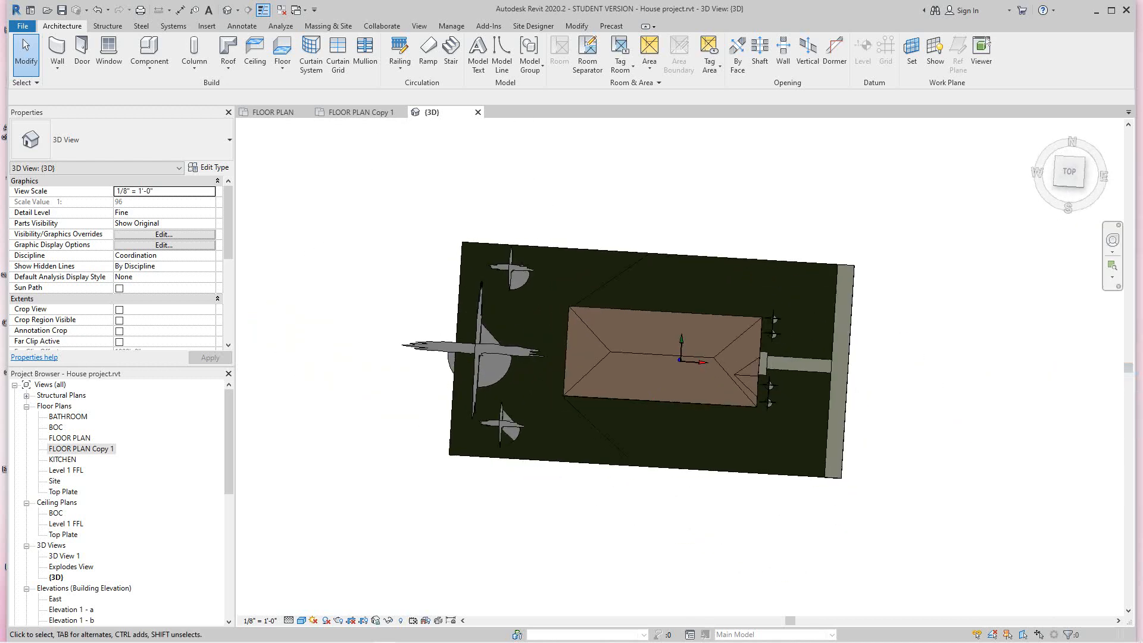
scroll(794, 416, "up", 3)
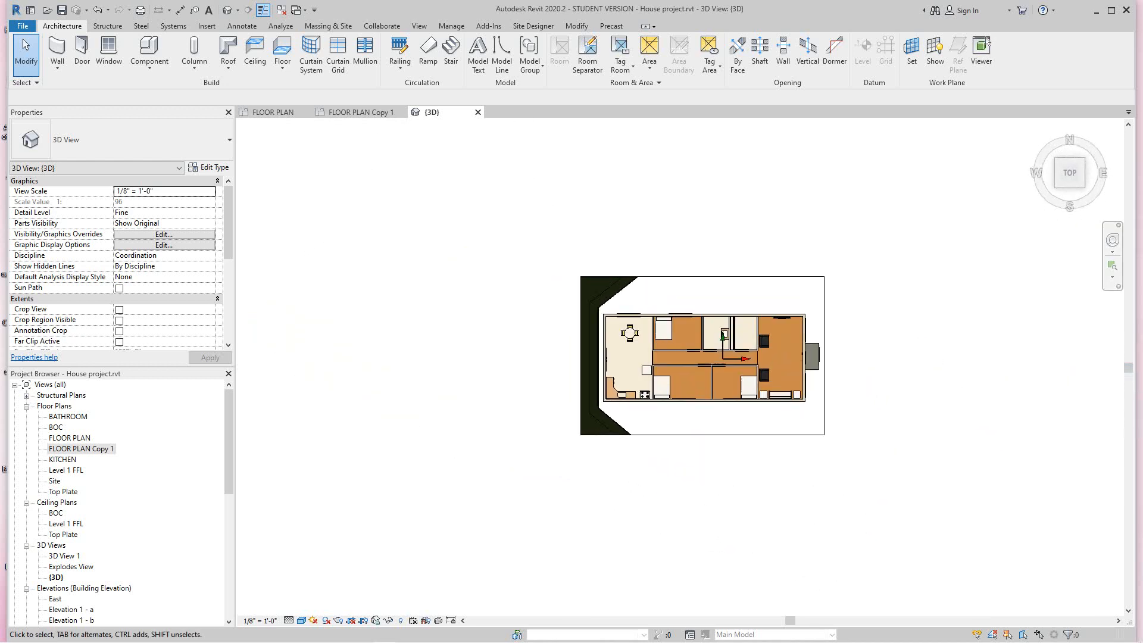
middle_click_drag(794, 416, 799, 496)
scroll(777, 463, "up", 2)
scroll(772, 486, "up", 2)
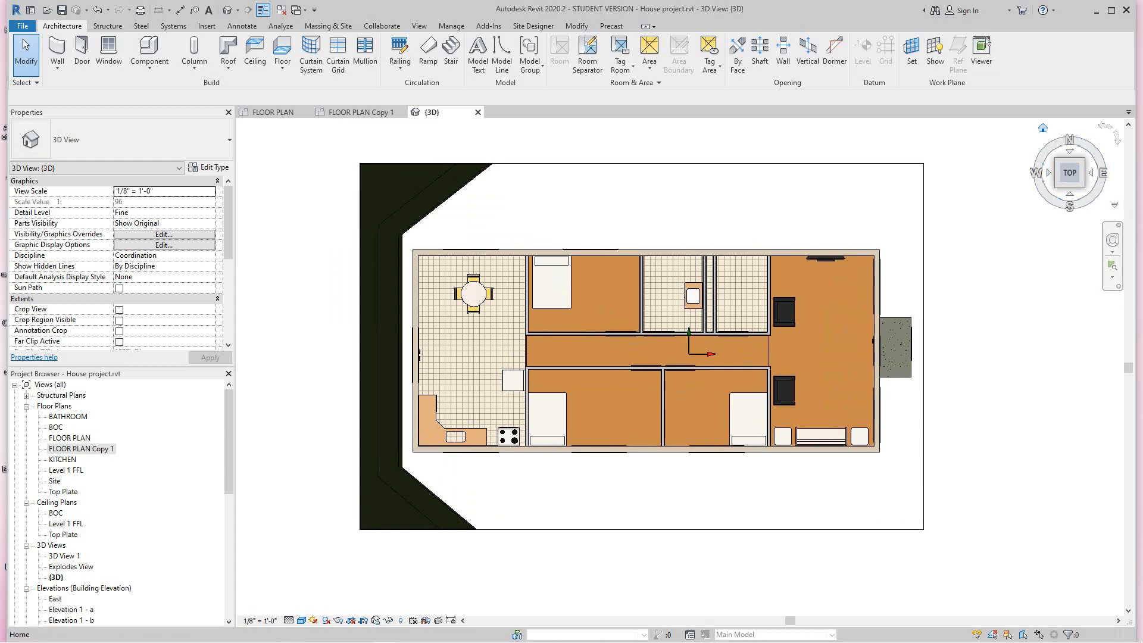
Step: Return the cut 3D view from the top orientation to its home isometric orientation
left_click(1043, 128)
scroll(738, 565, "up", 6)
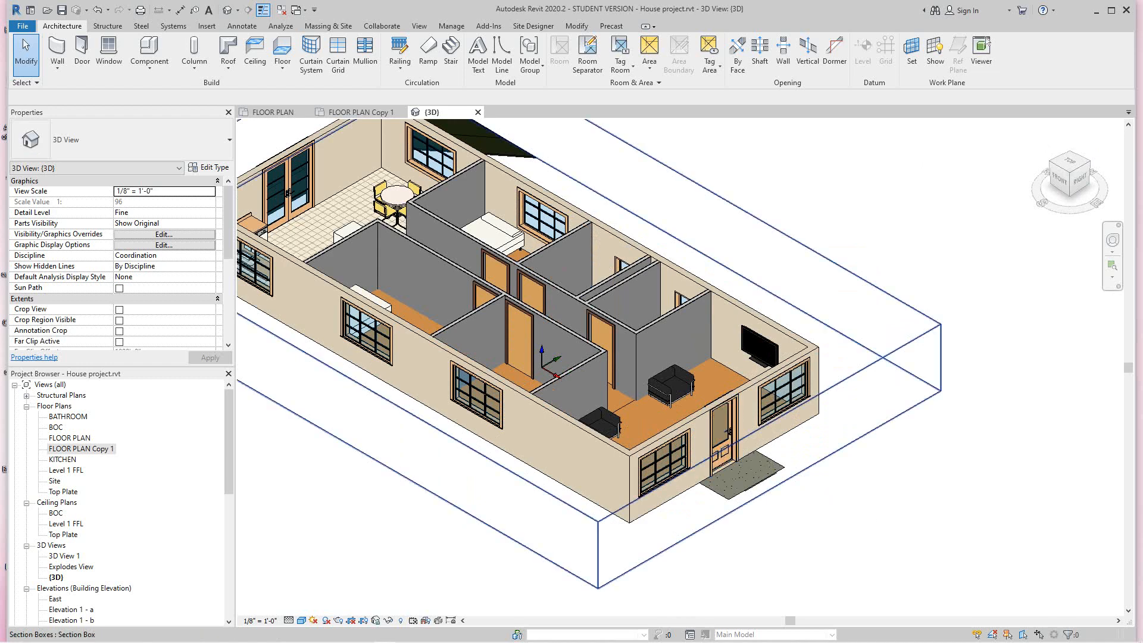
middle_click_drag(744, 436, 816, 465)
scroll(978, 357, "down", 2)
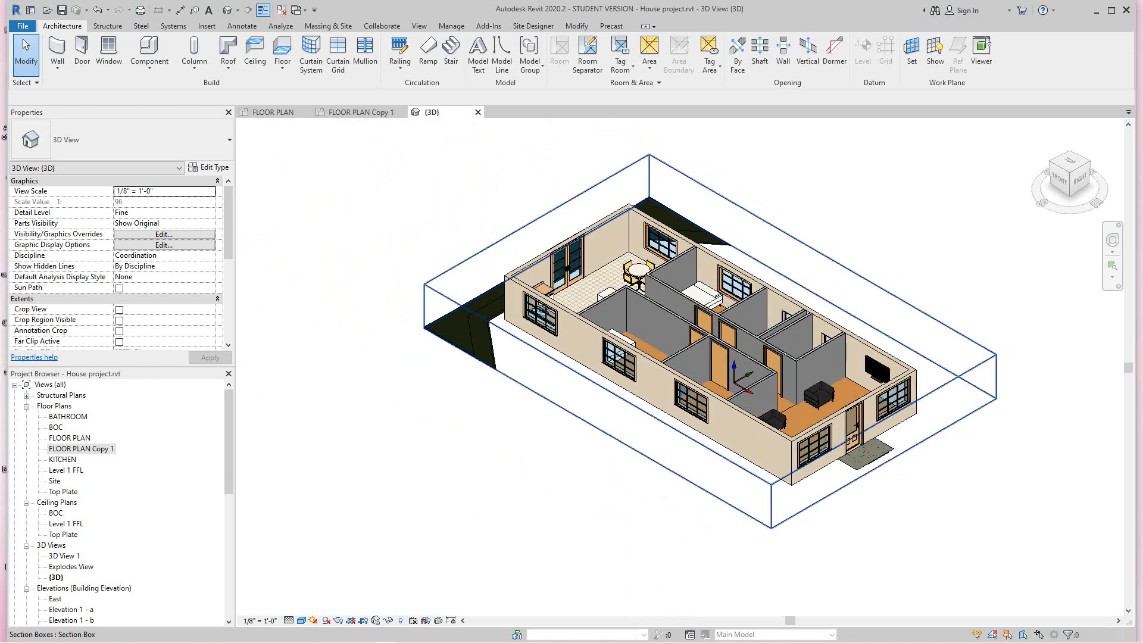
Step: Lower the top face of the section box so it cuts the walls about halfway up the windows
scroll(947, 403, "up", 1)
left_click(948, 381)
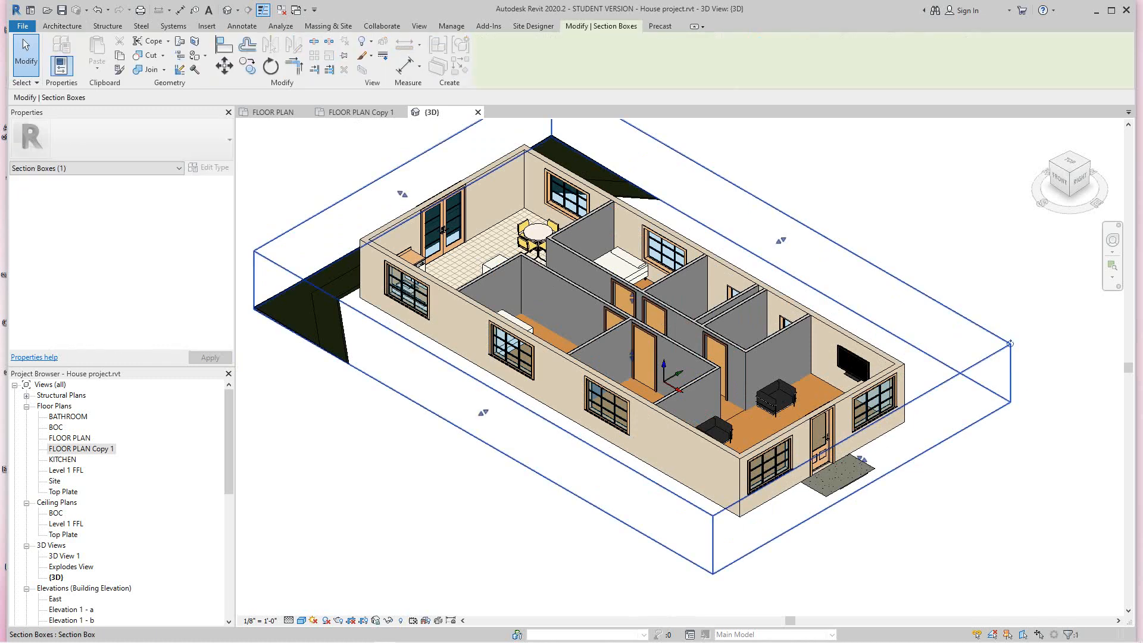
scroll(623, 299, "up", 5)
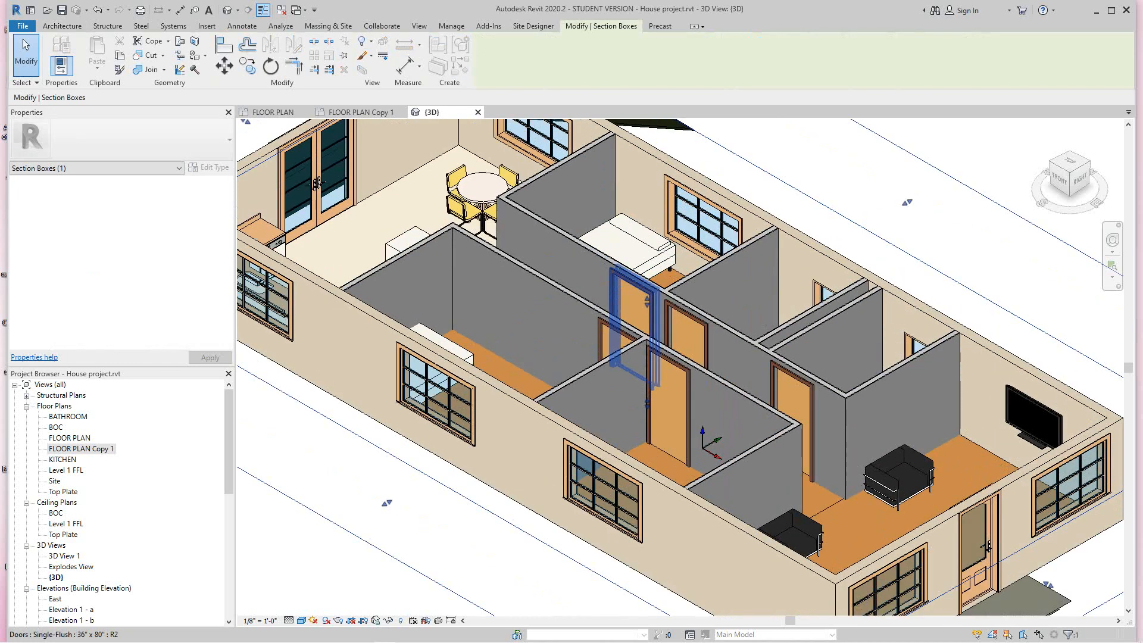
mouse_move(647, 296)
left_mouse_down()
mouse_move(647, 313)
mouse_move(631, 300)
left_mouse_up()
scroll(646, 314, "down", 4)
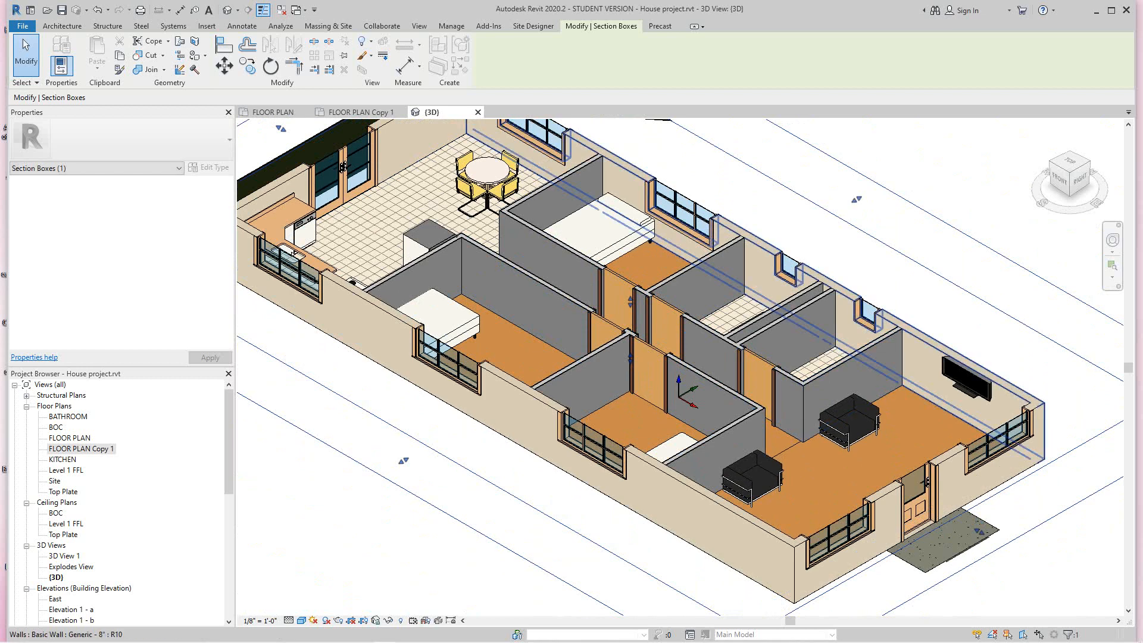
middle_click_drag(875, 318, 841, 305)
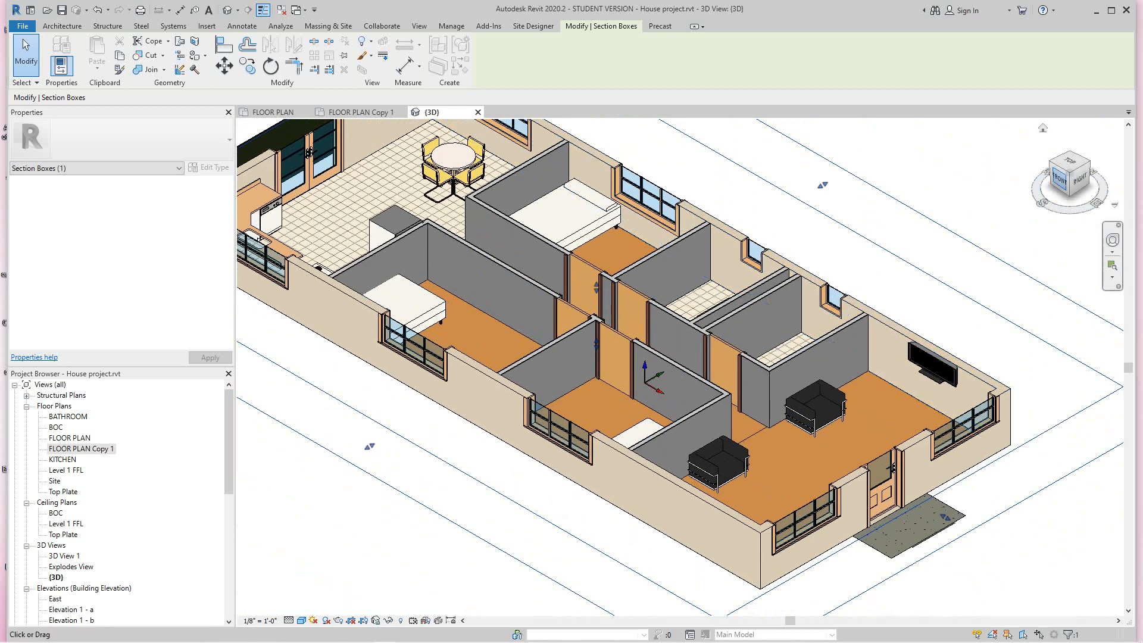
Step: View the house level from its front-right corner and lower the section box's top to just above the window sills
left_click_drag(1061, 183, 1067, 171)
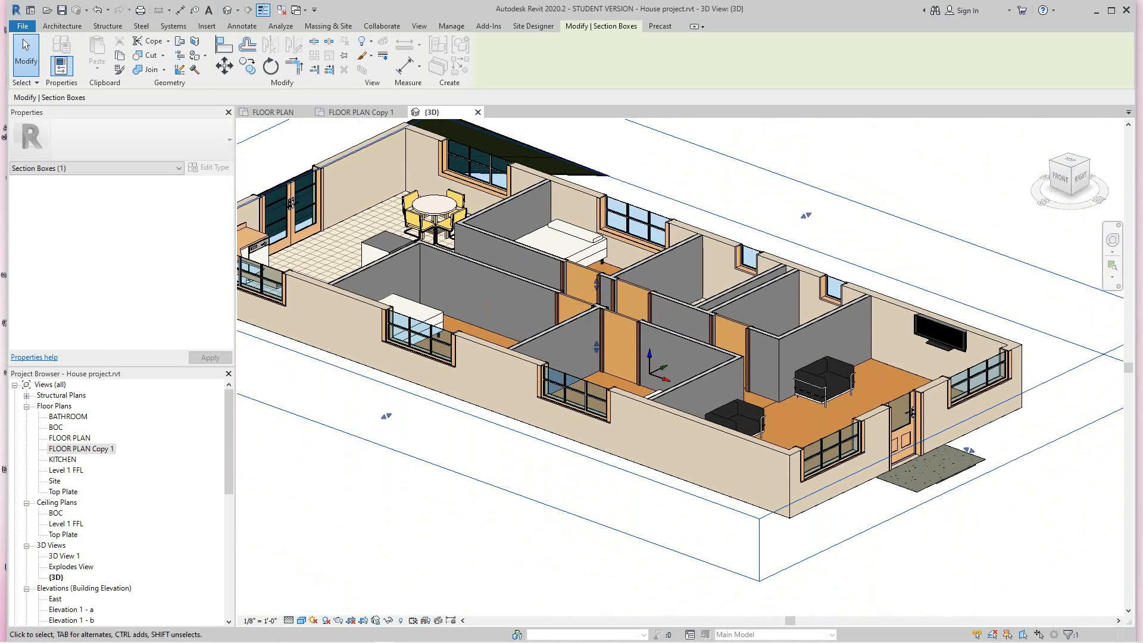
mouse_move(1080, 178)
left_mouse_down()
mouse_move(1076, 190)
mouse_move(1074, 166)
left_mouse_up()
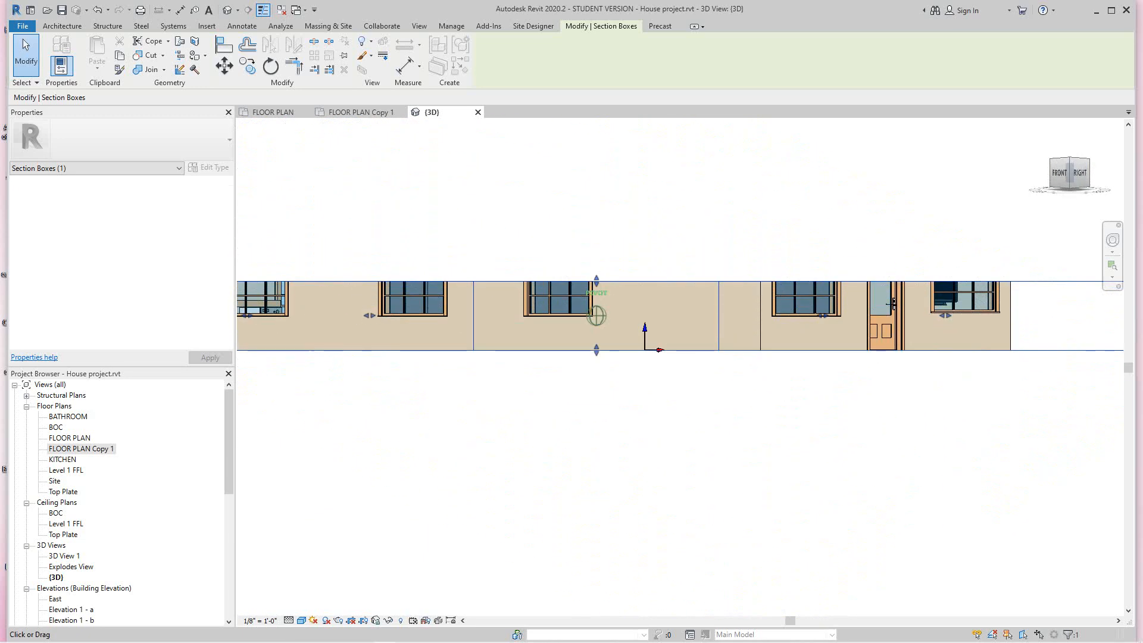
scroll(597, 279, "up", 5)
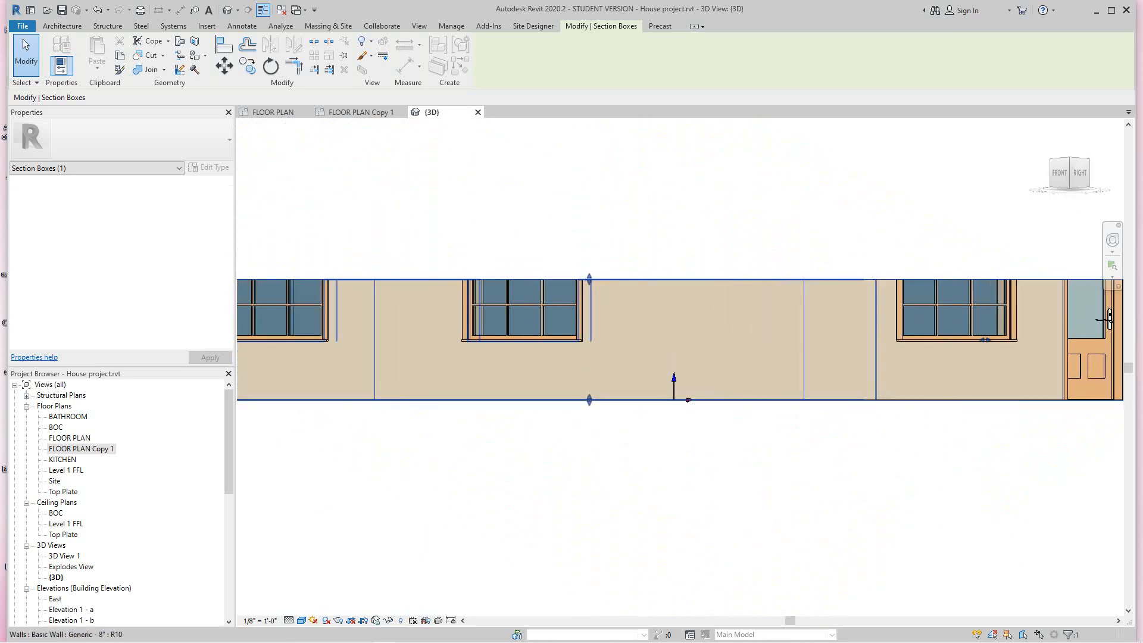
left_click_drag(589, 277, 589, 310)
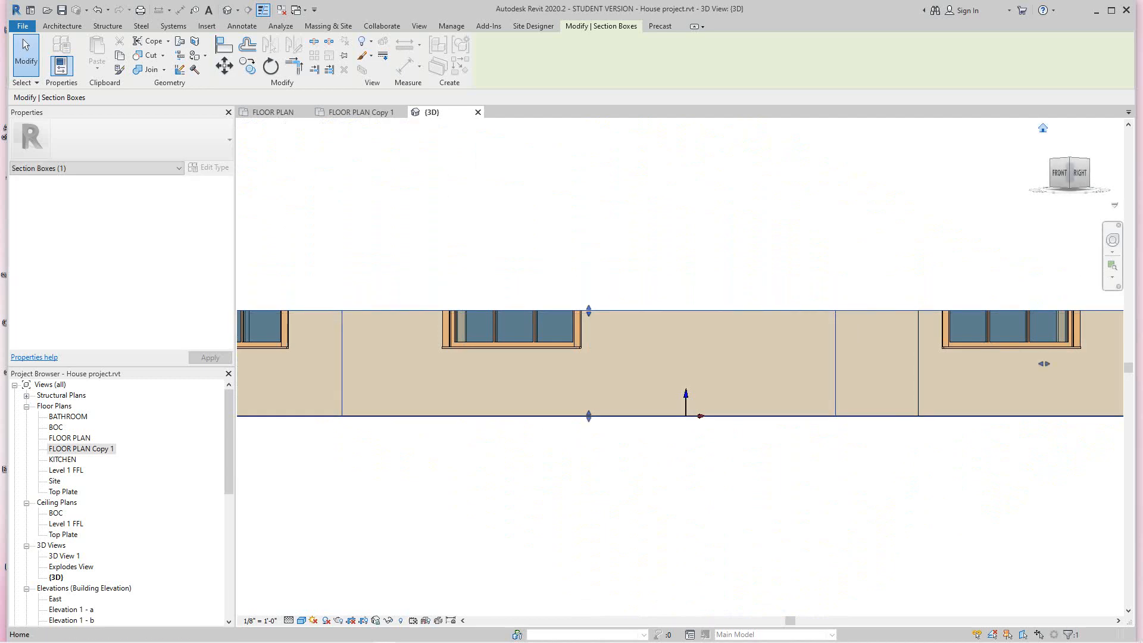
Step: Restore the home isometric orientation and frame the whole cutaway house in the view
left_click(1041, 128)
scroll(549, 261, "up", 5)
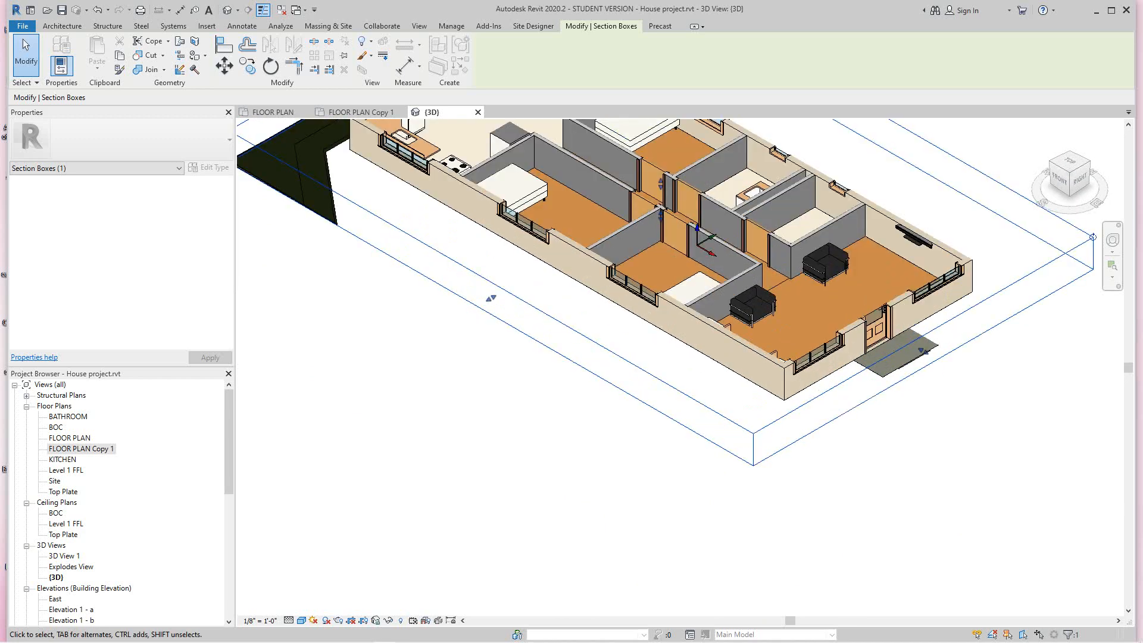
mouse_move(548, 261)
middle_mouse_down()
mouse_move(534, 311)
mouse_move(543, 277)
middle_mouse_up()
middle_click_drag(545, 466, 545, 465)
scroll(544, 464, "down", 1)
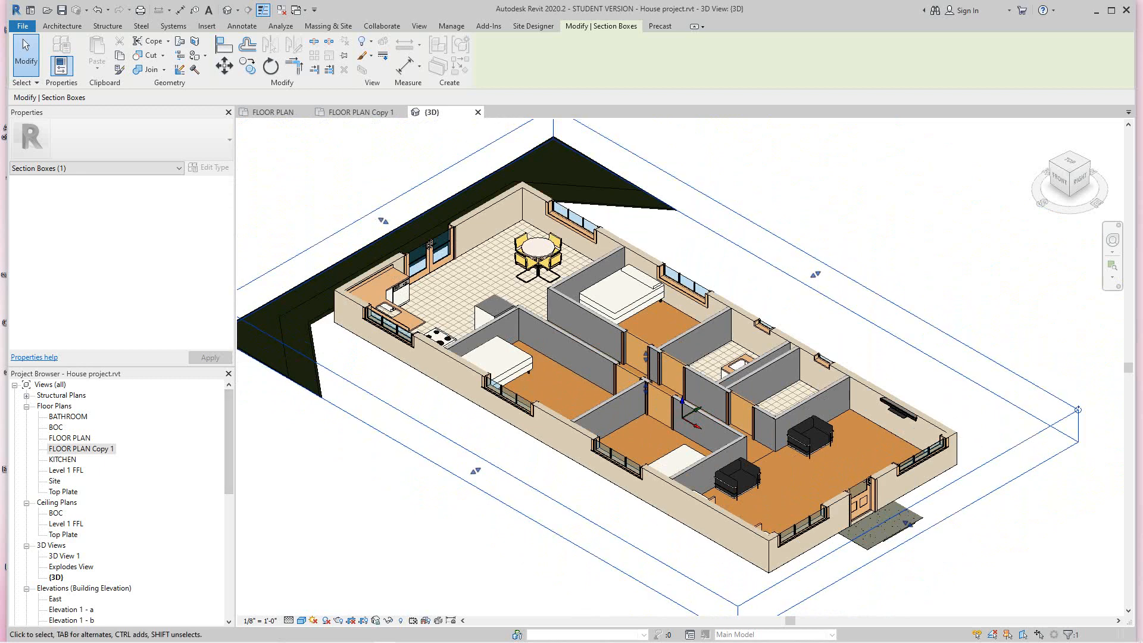
Step: Rename the duplicated floor plan view FLOOR PLAN Copy 1 as "3D floor Plan"
right_click(98, 449)
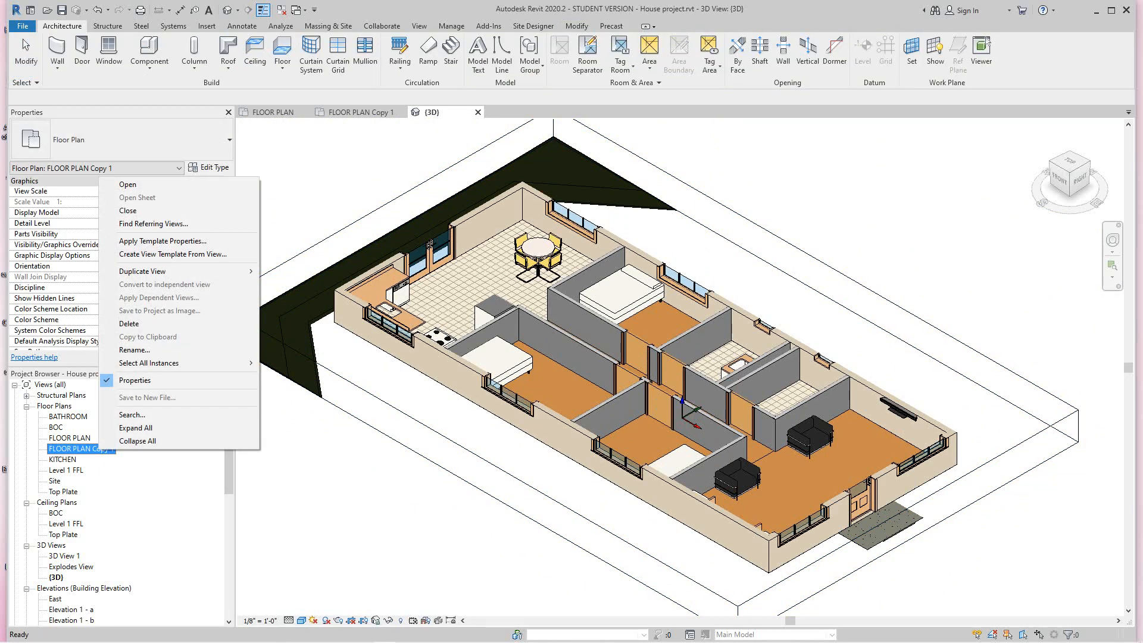
left_click(134, 350)
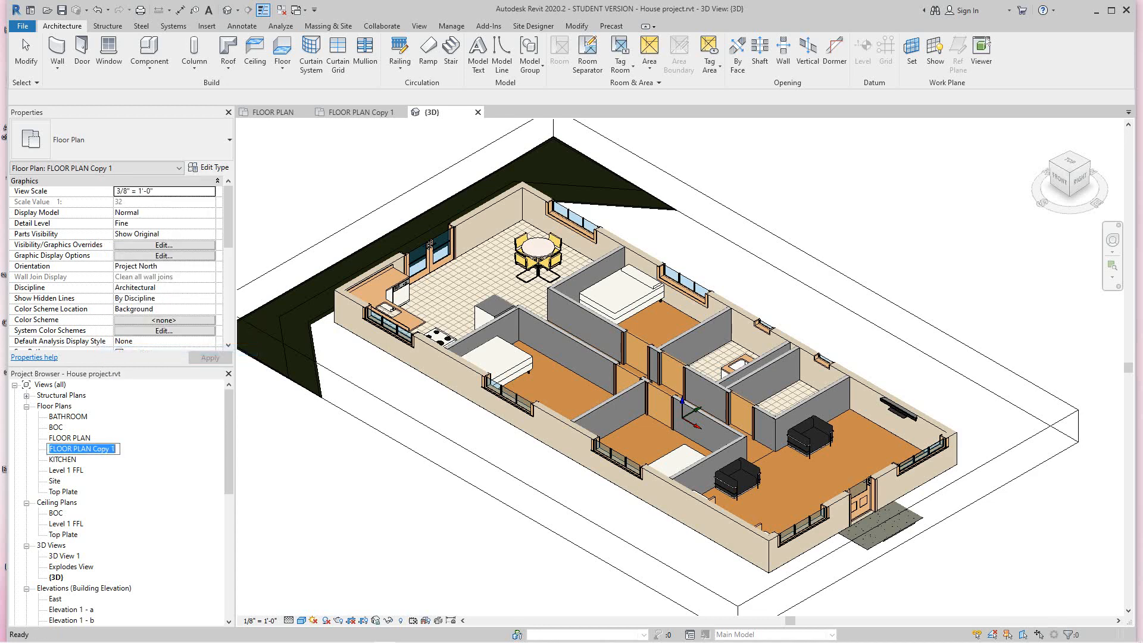
type("#")
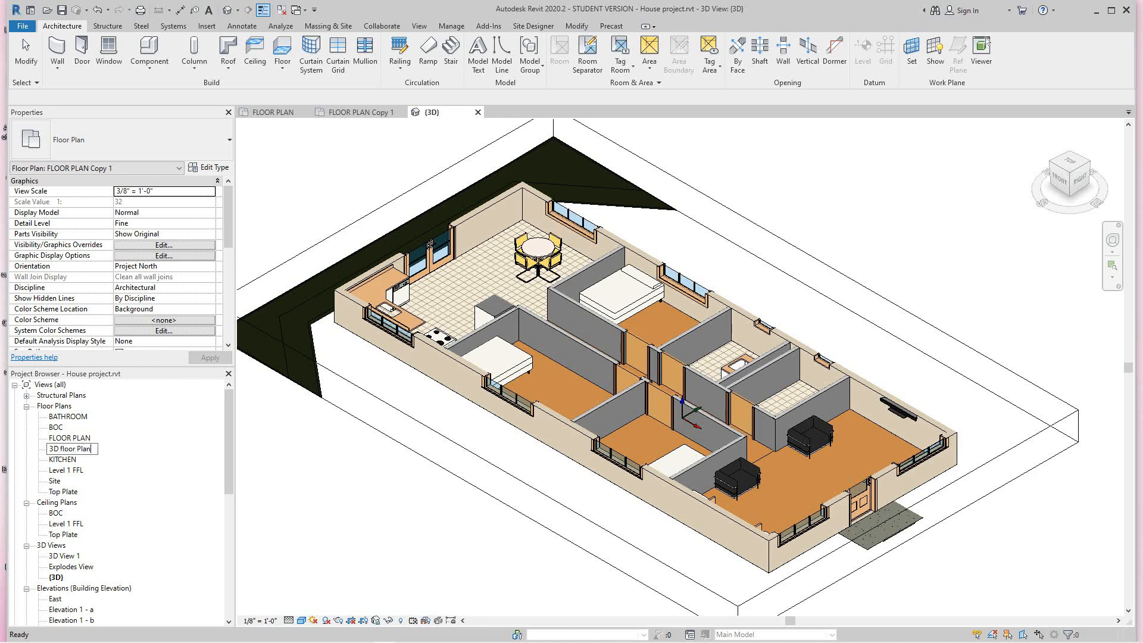
key("Return")
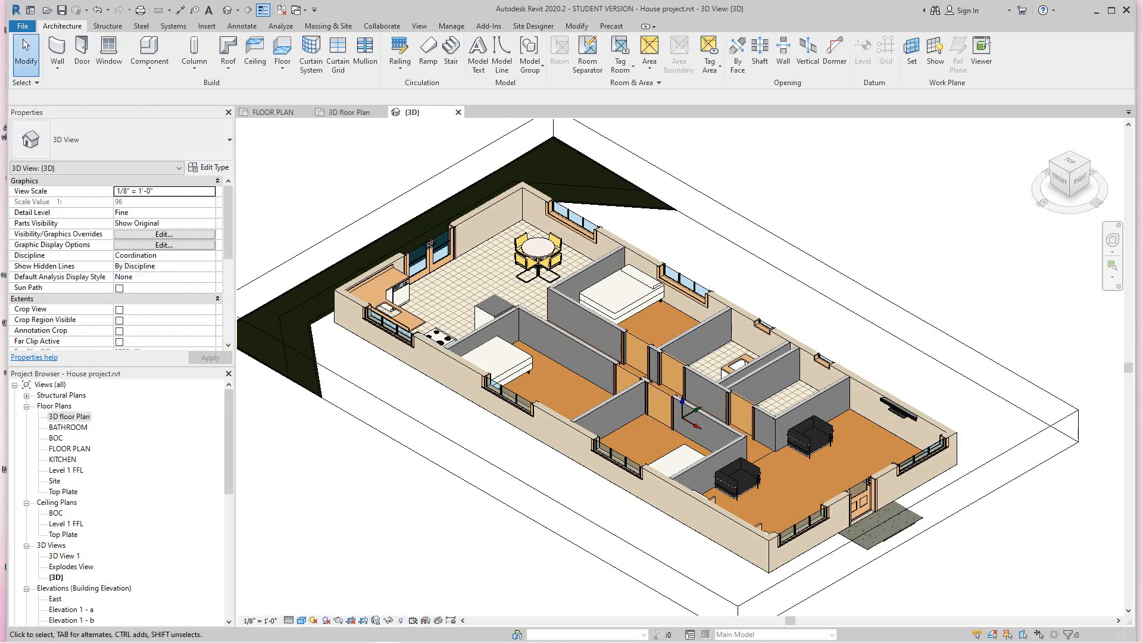
Step: Open the original FLOOR PLAN view and look over the whole dimensioned house plan
scroll(328, 499, "down", 1)
scroll(328, 499, "up", 1)
scroll(328, 499, "down", 1)
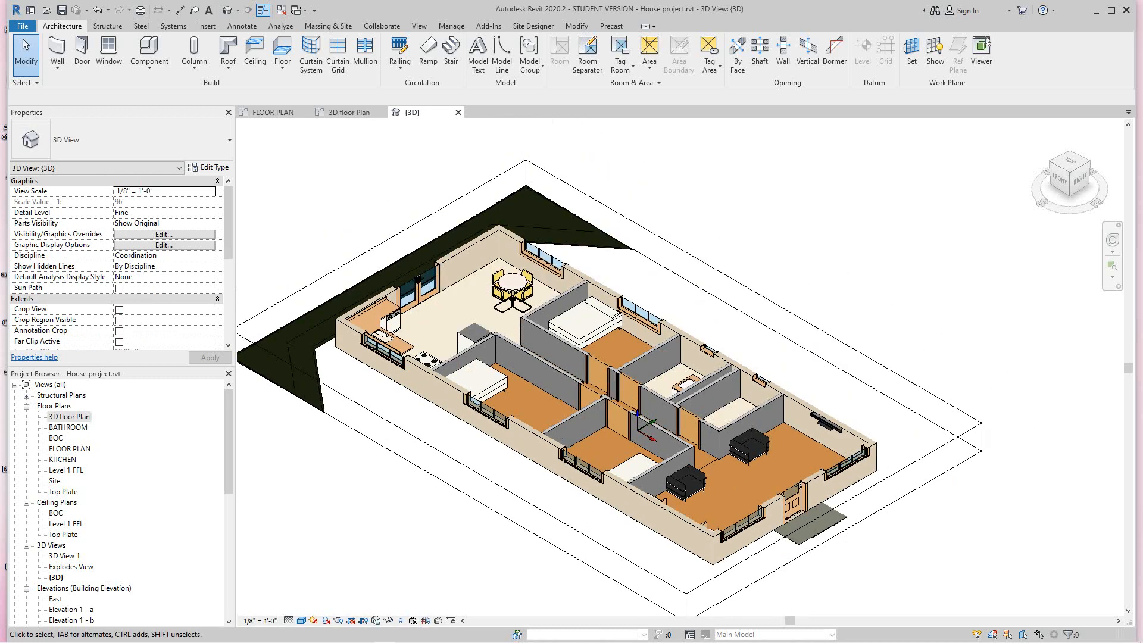
middle_click_drag(327, 499, 364, 480)
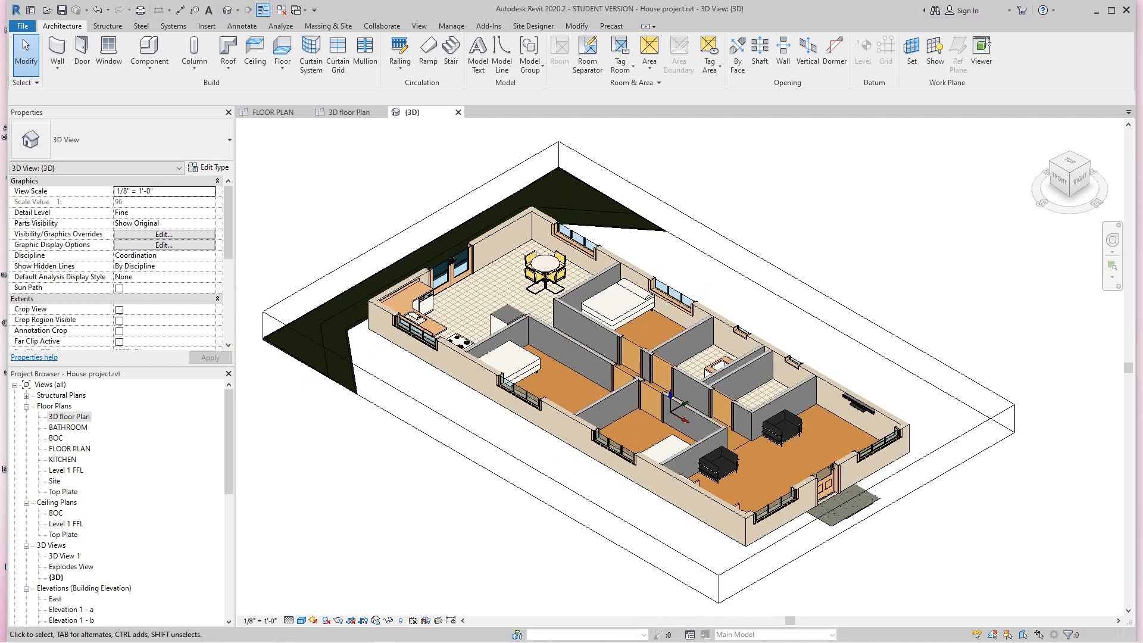
double_click(69, 449)
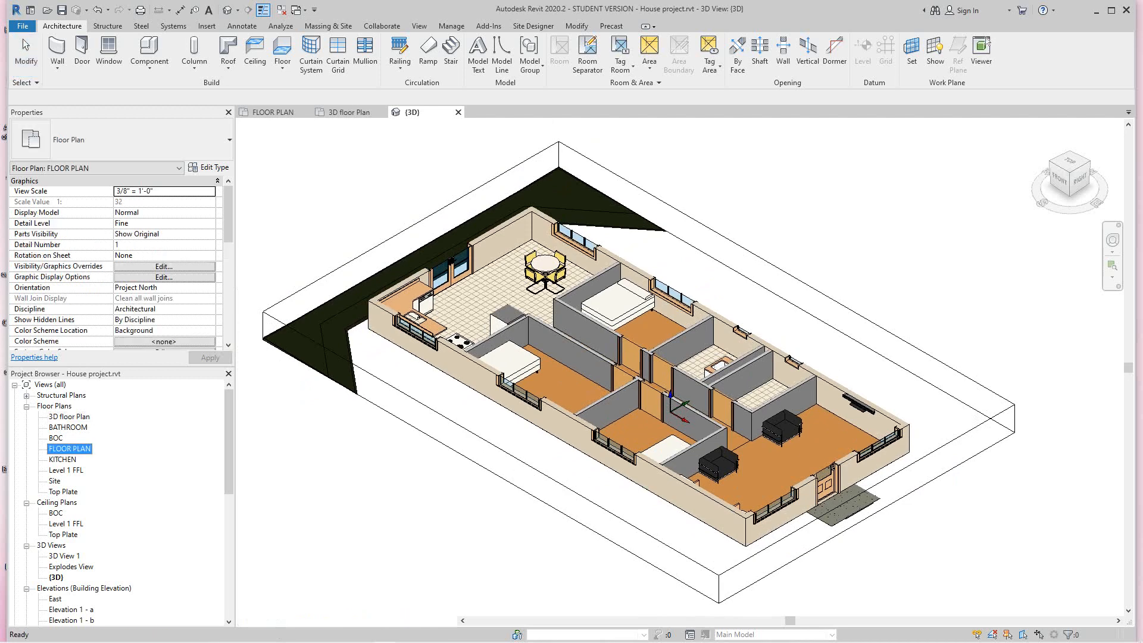
scroll(467, 439, "down", 2)
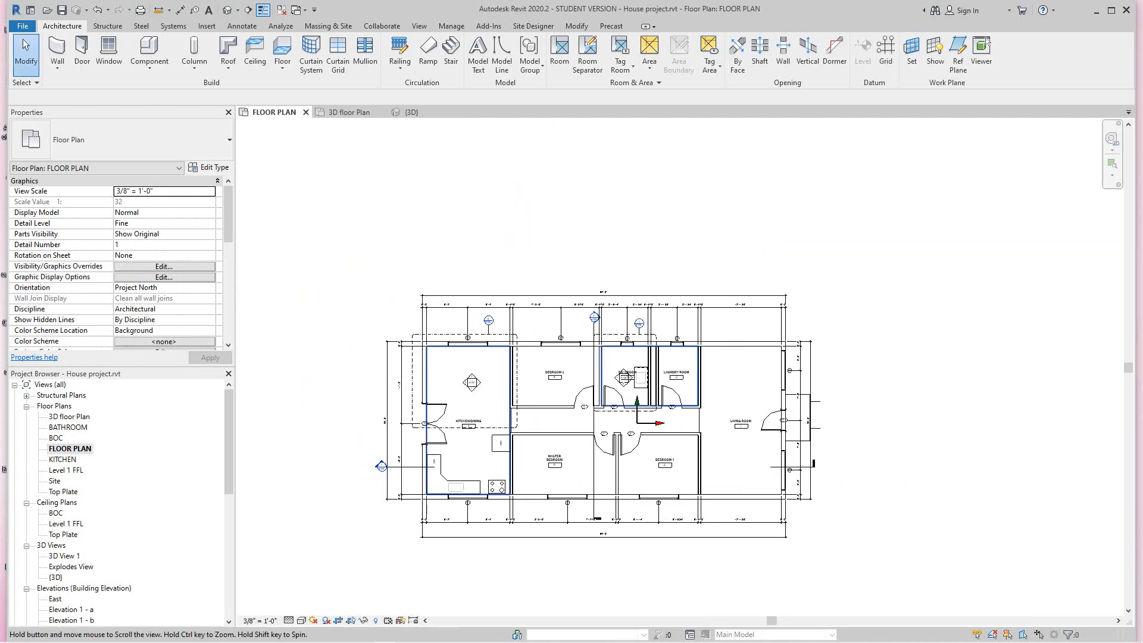
middle_click_drag(467, 438, 467, 343)
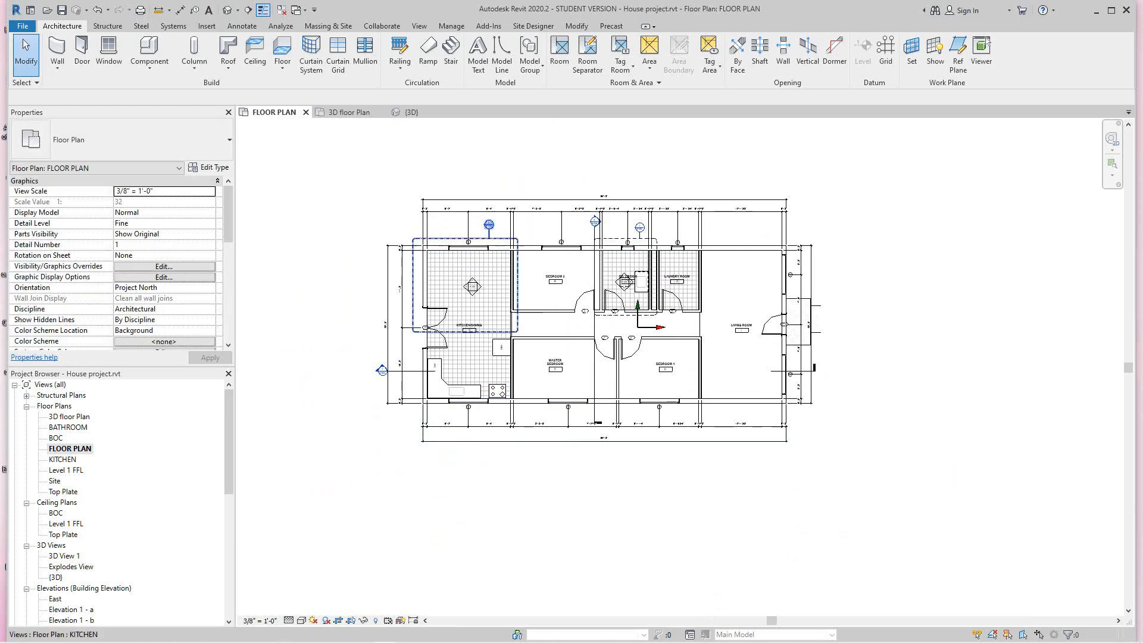
scroll(581, 301, "up", 4)
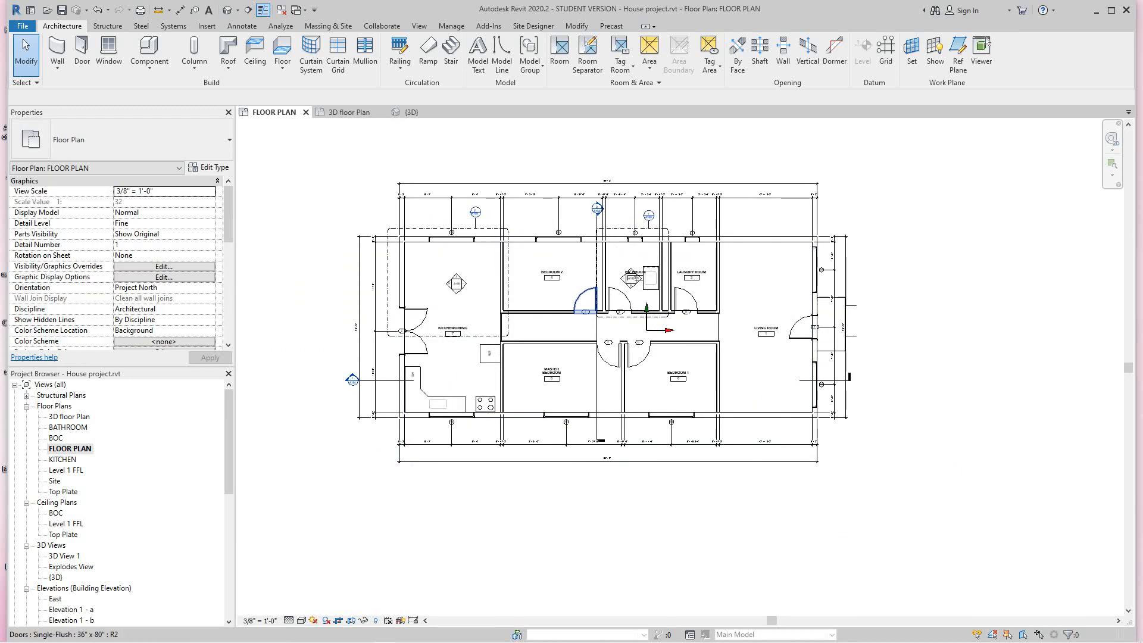
scroll(581, 301, "down", 3)
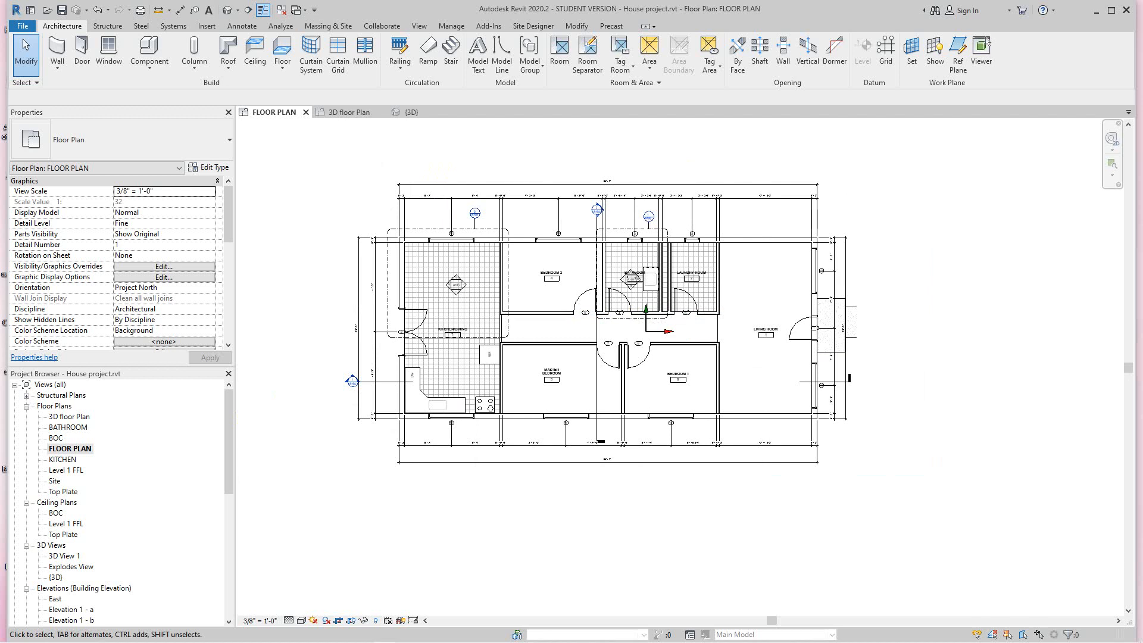
scroll(411, 469, "down", 2)
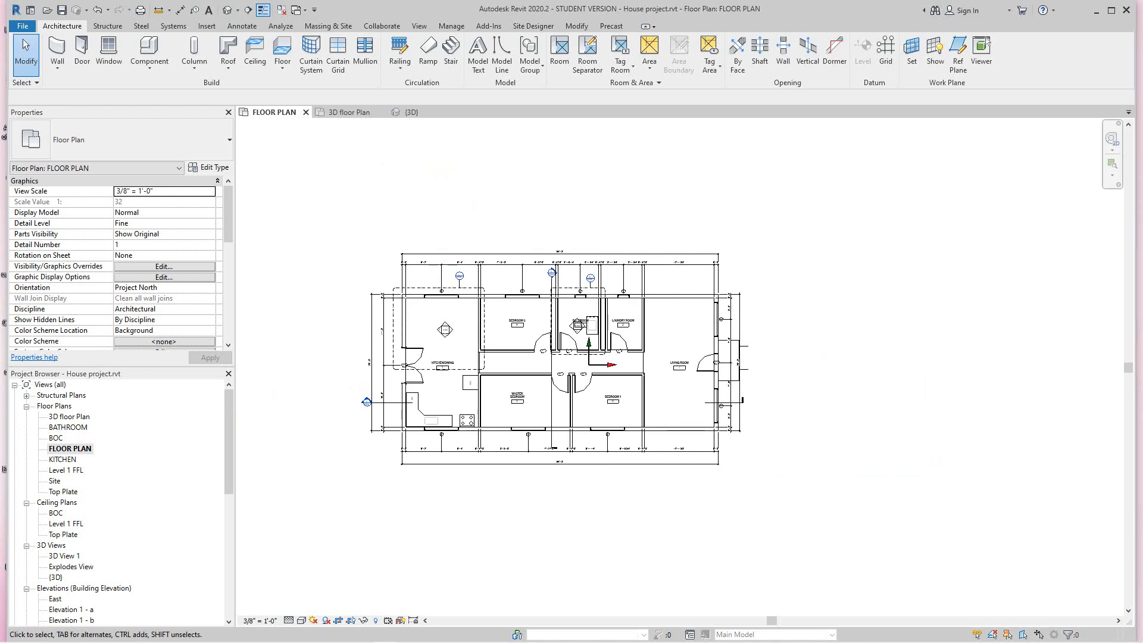
scroll(416, 512, "up", 1)
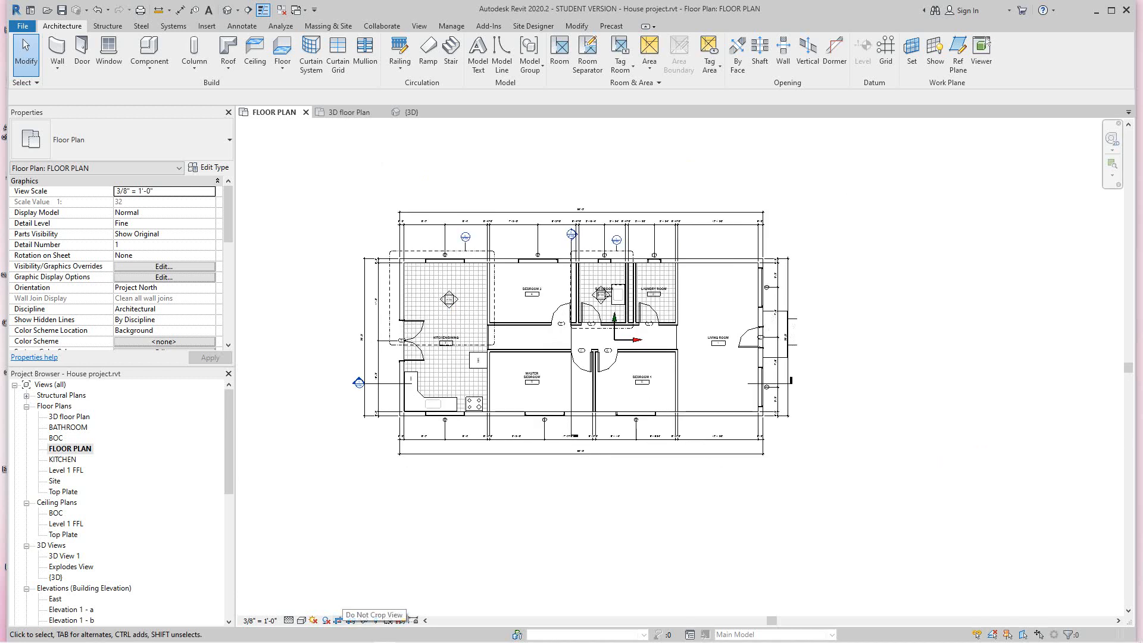
Step: Turn off cropping in the FLOOR PLAN view to show the property line and site, and restore the crop
left_click(338, 621)
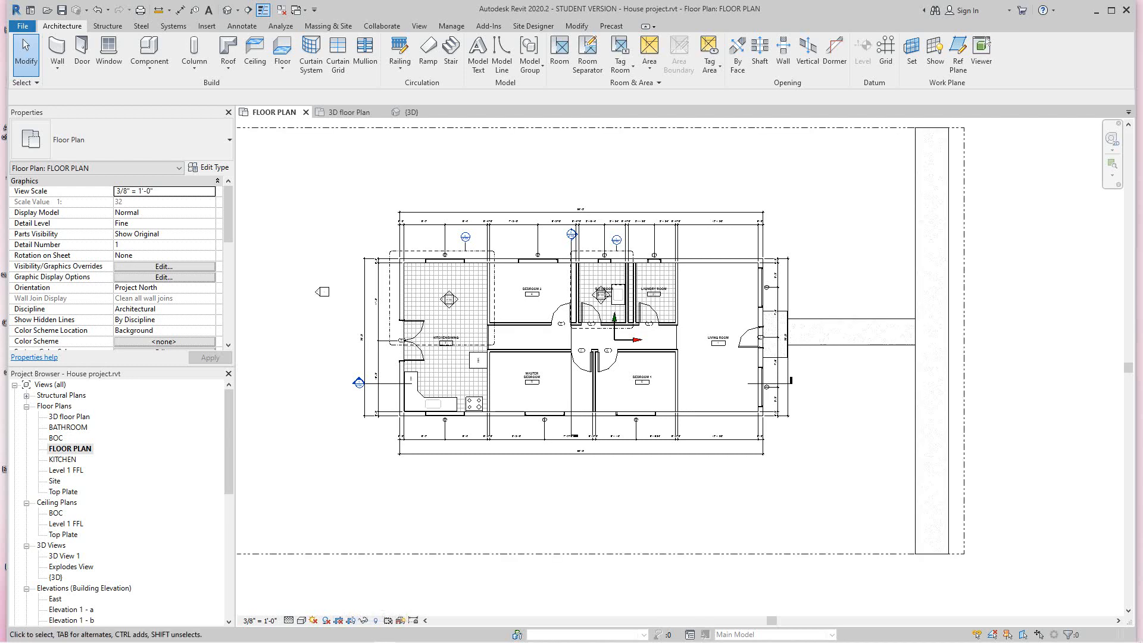
scroll(535, 503, "down", 2)
middle_click_drag(534, 502, 672, 488)
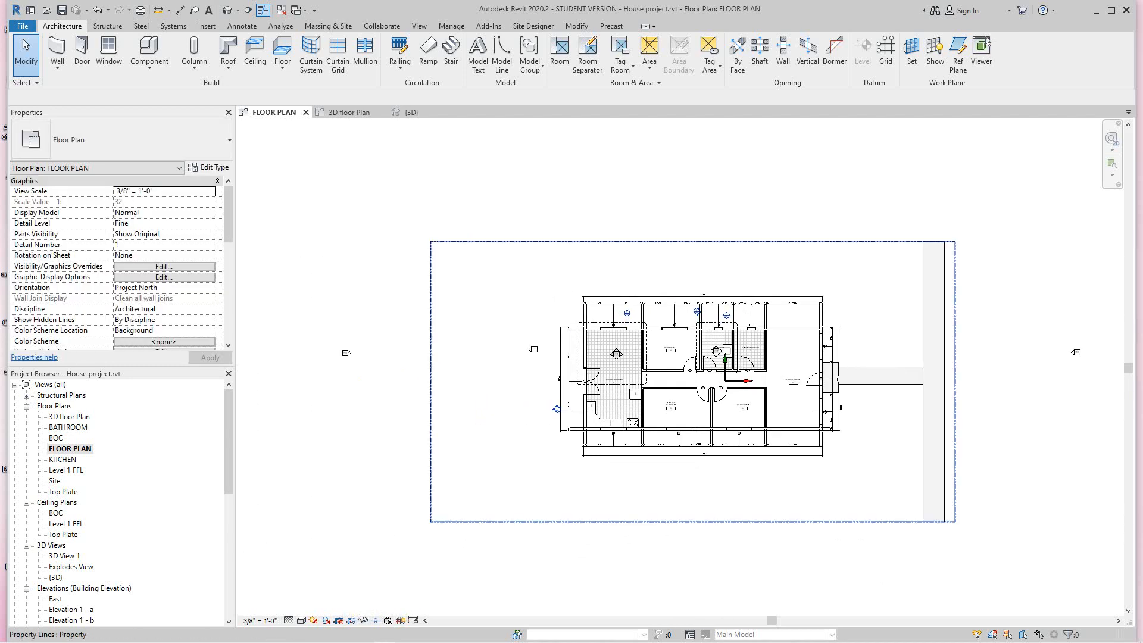
left_click(738, 523)
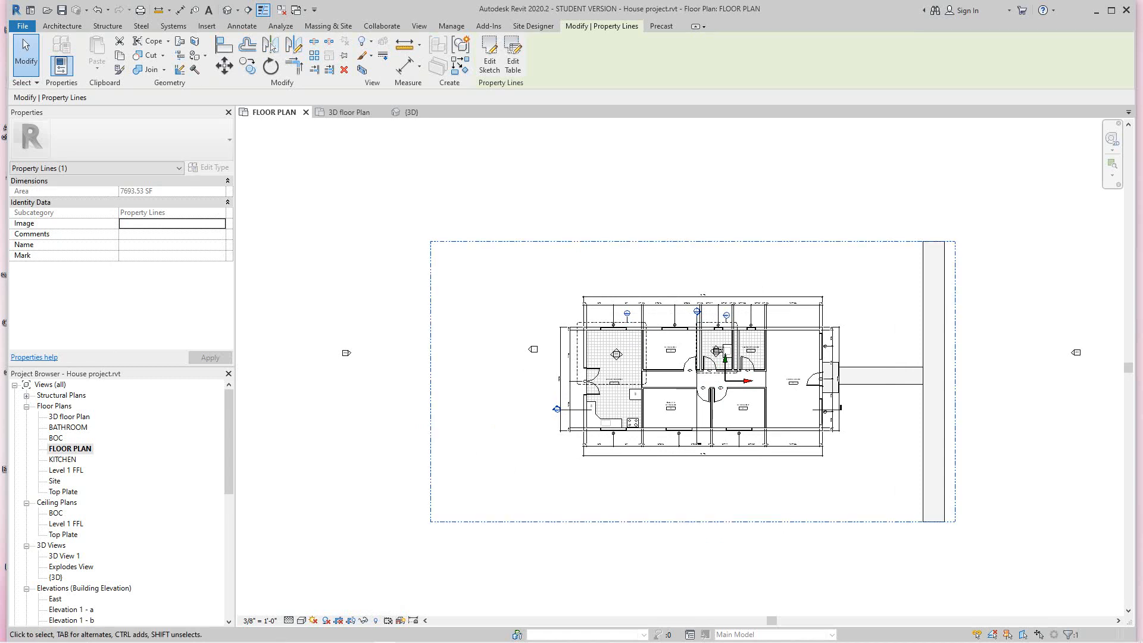
scroll(625, 493, "down", 2)
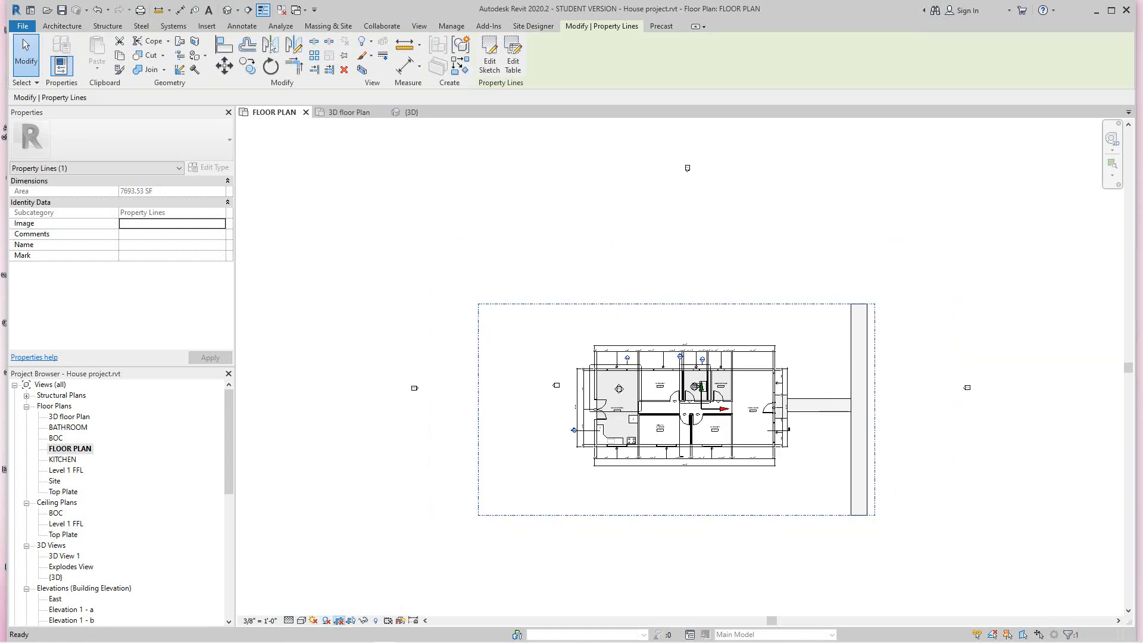
key("Escape")
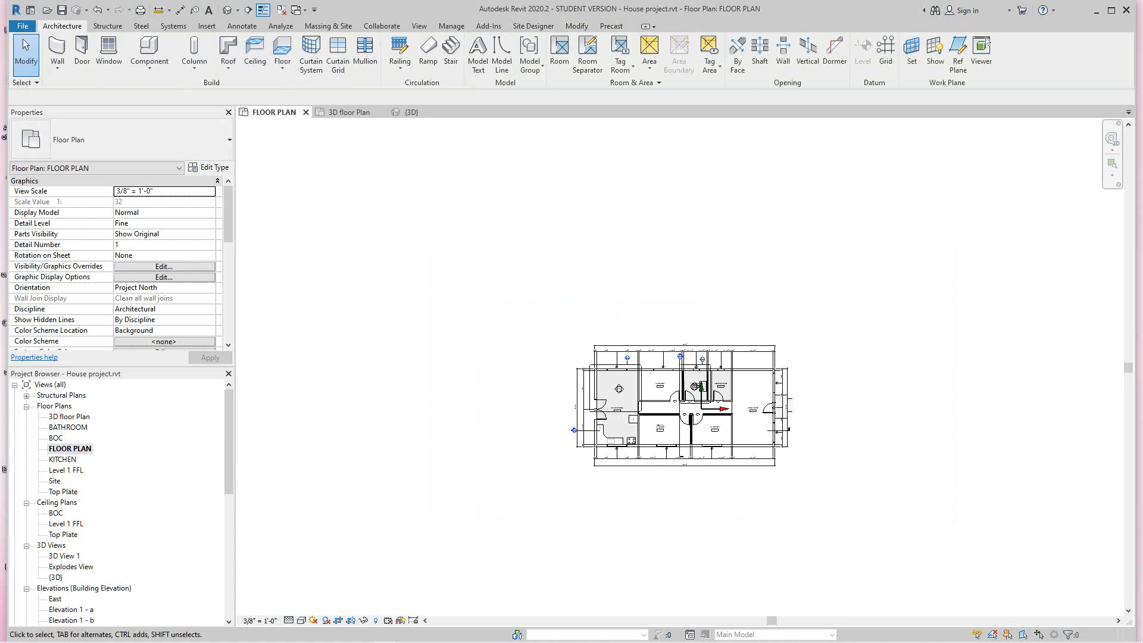
Step: Show the plan's crop region and extend its south edge well beyond the property line below the house
key("ctrl+z")
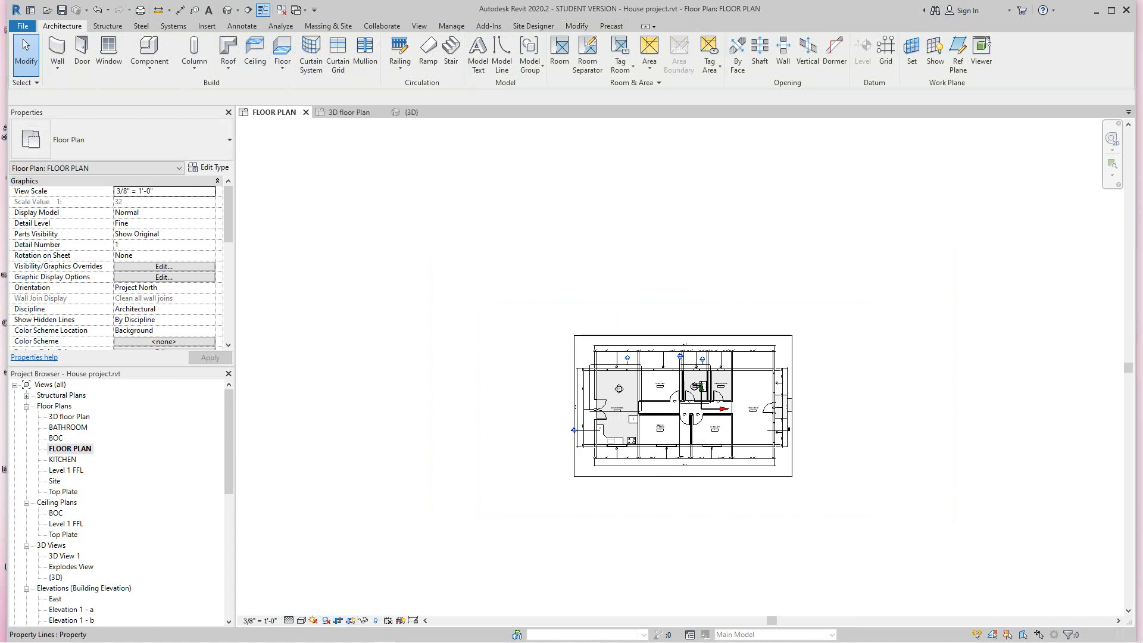
left_click(625, 476)
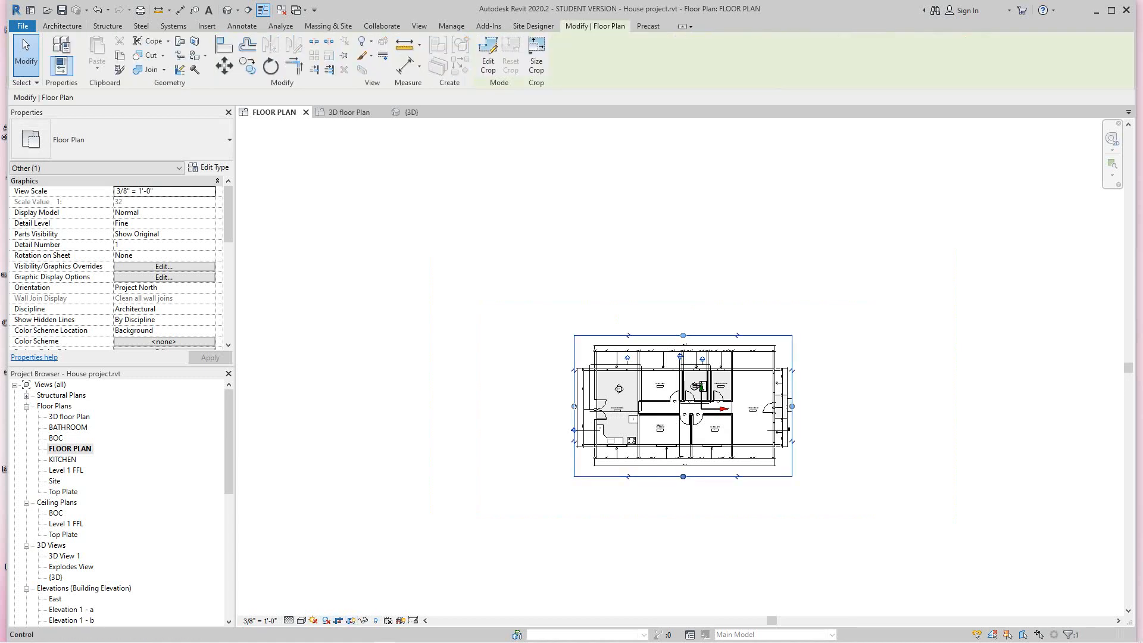
left_click_drag(683, 477, 683, 609)
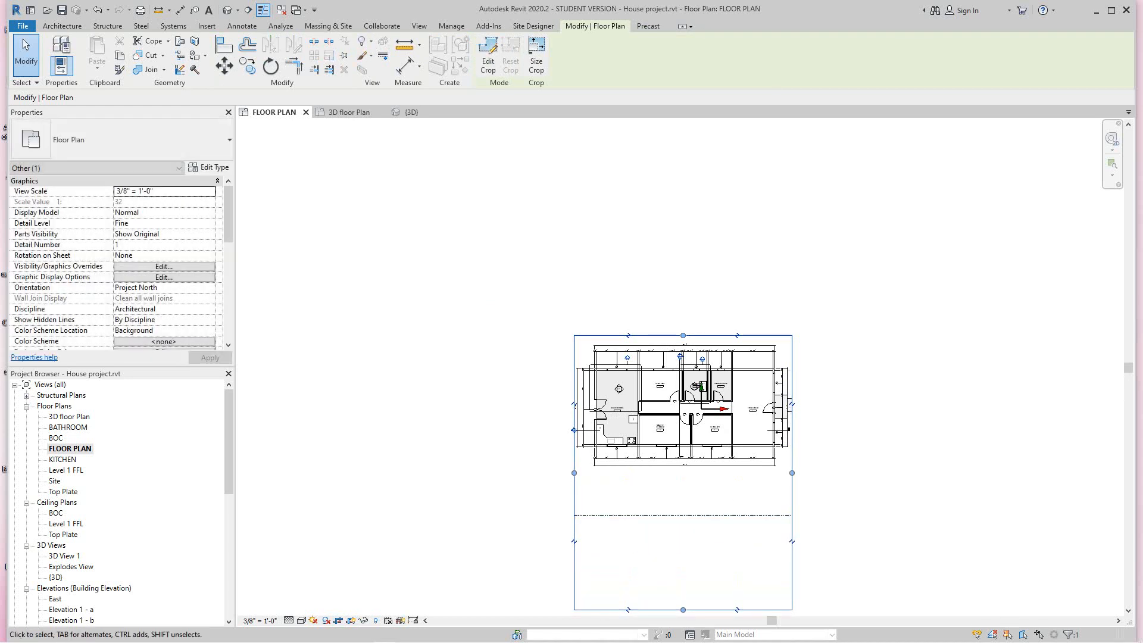
scroll(814, 504, "up", 4)
middle_click_drag(814, 504, 820, 439)
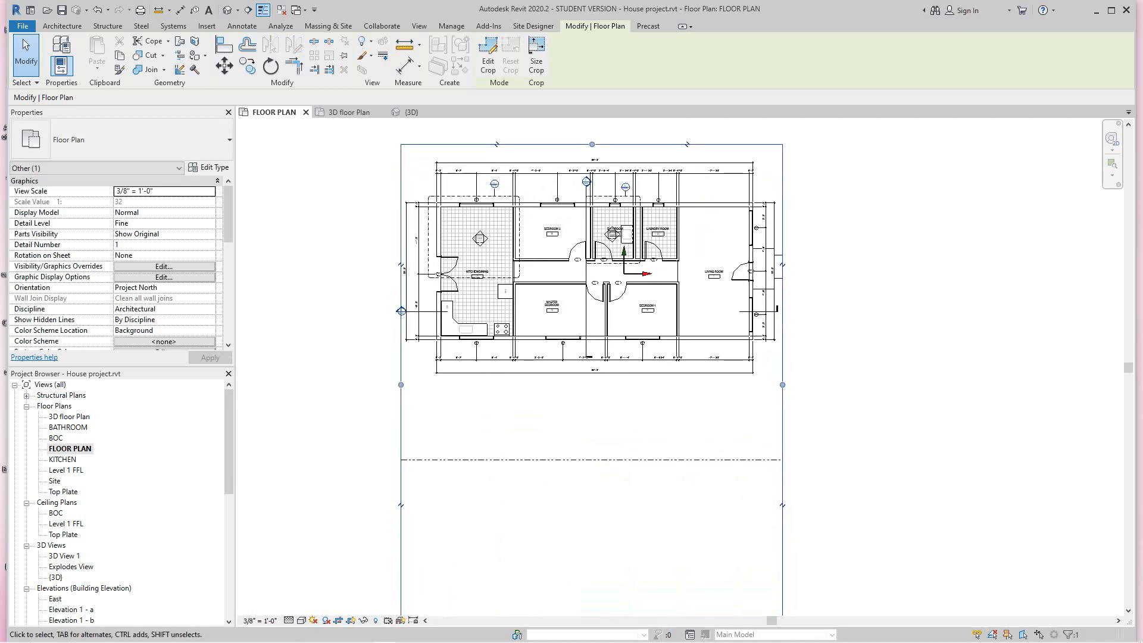
scroll(828, 402, "down", 2)
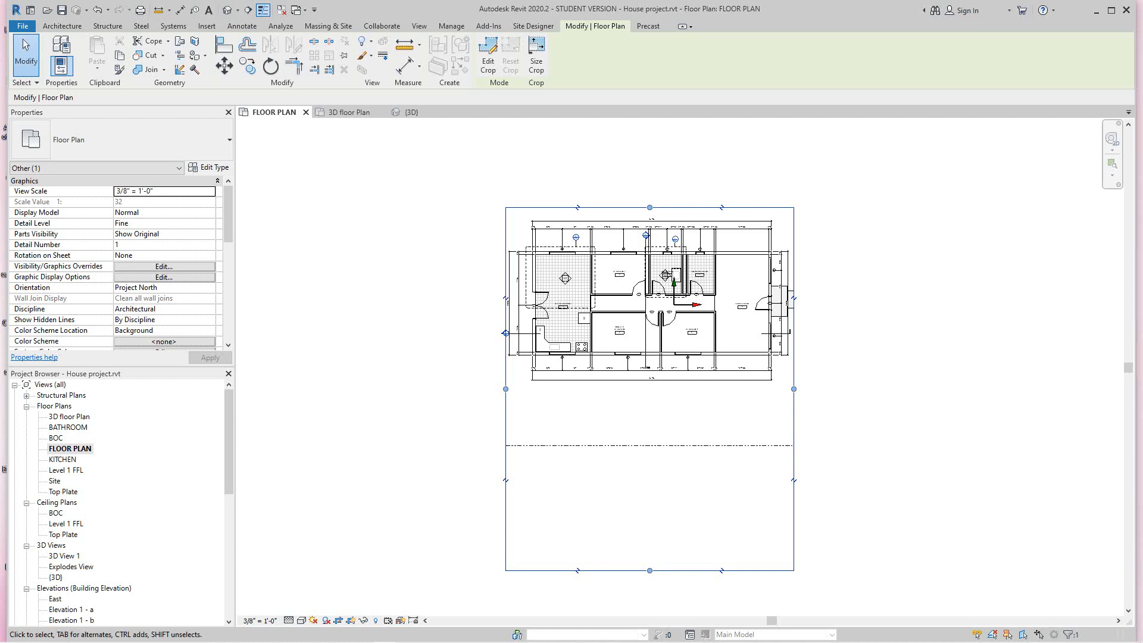
Step: Duplicate the enlarged FLOOR PLAN view as an independent view without its detailing
right_click(70, 448)
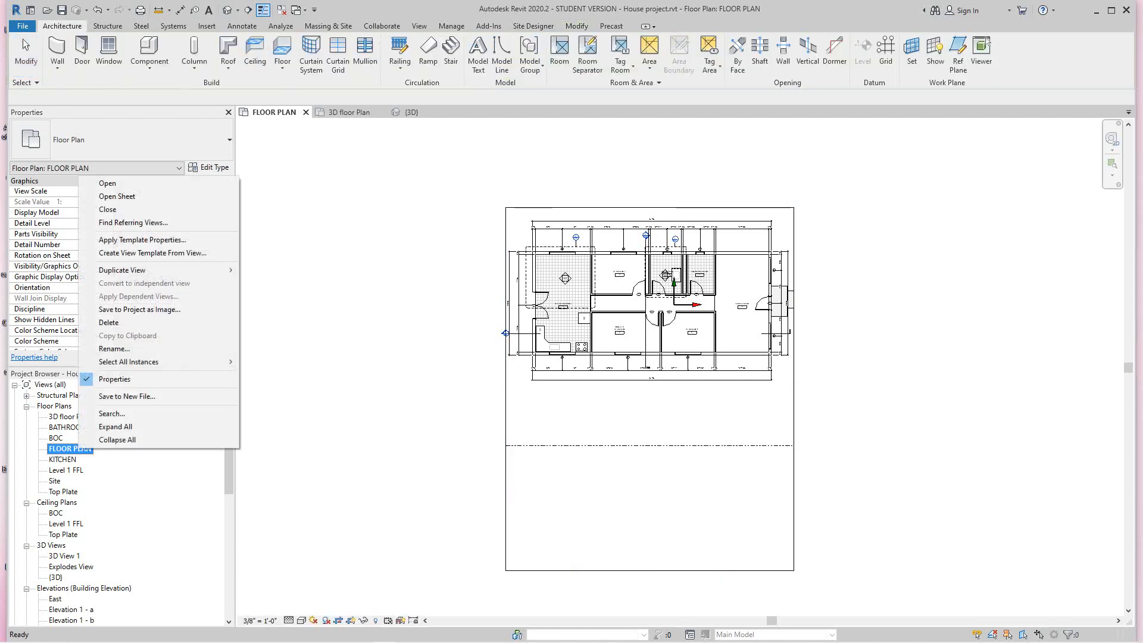
mouse_move(131, 270)
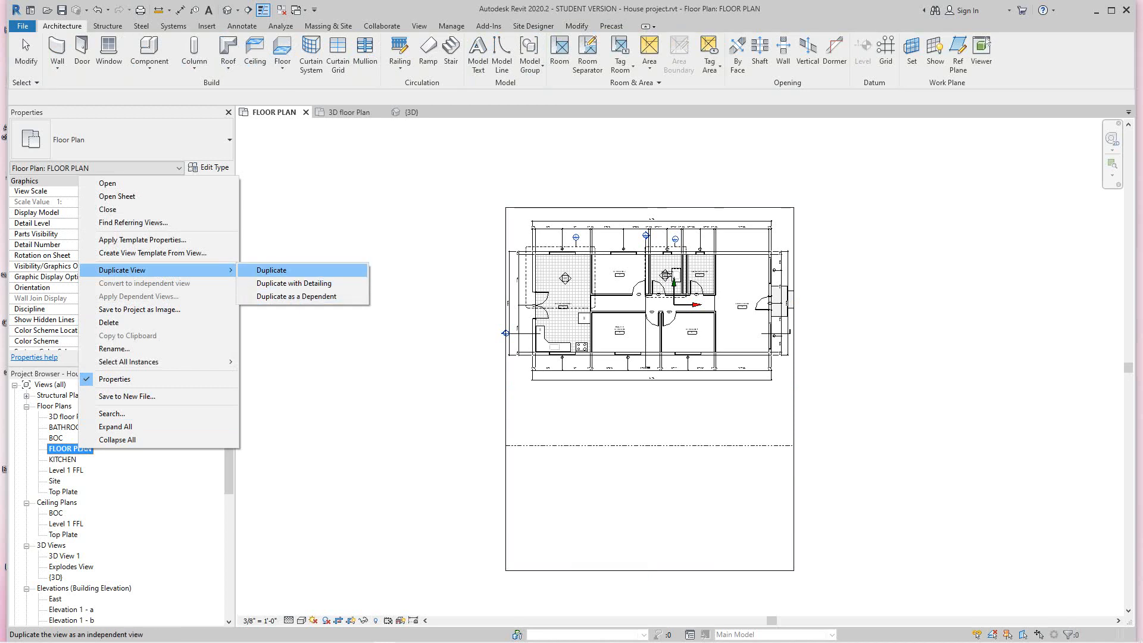
left_click(271, 270)
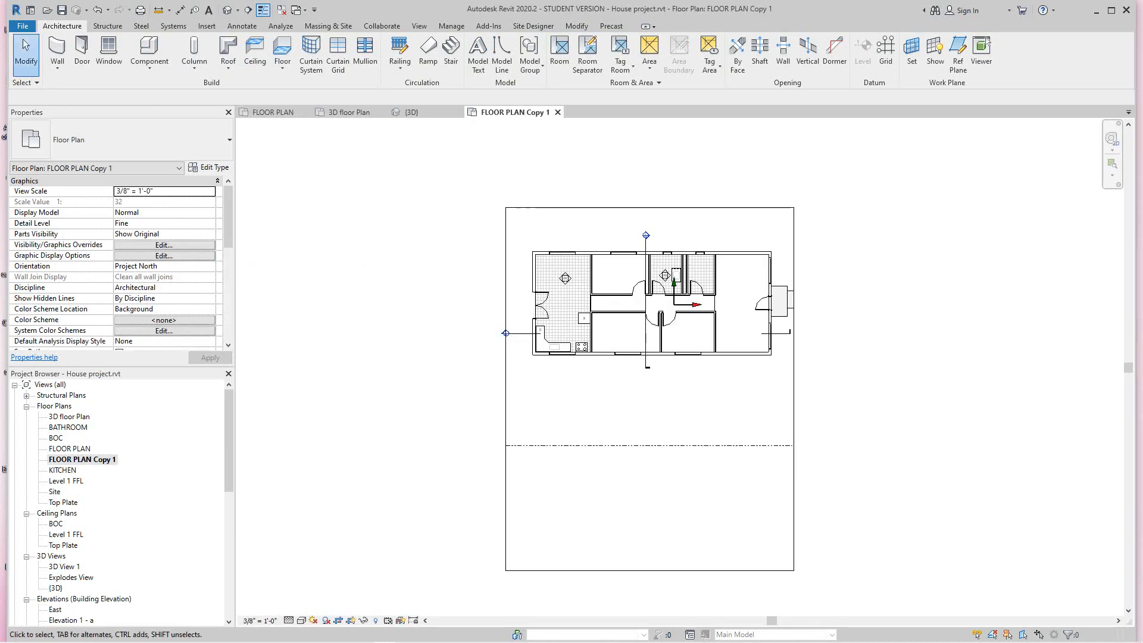
right_click(97, 460)
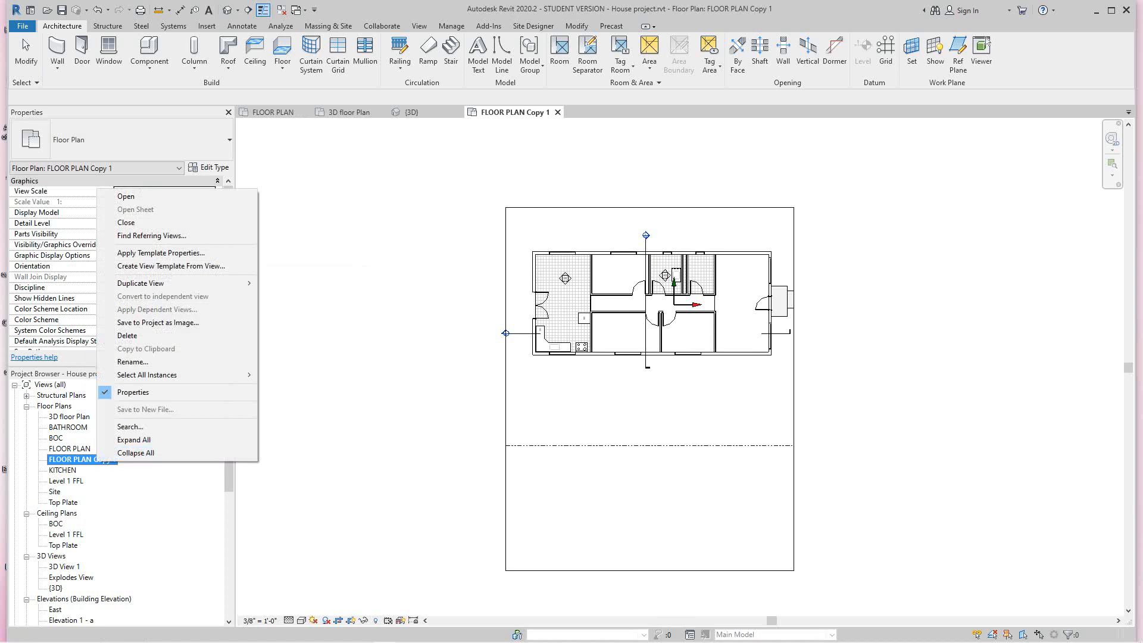
key("Escape")
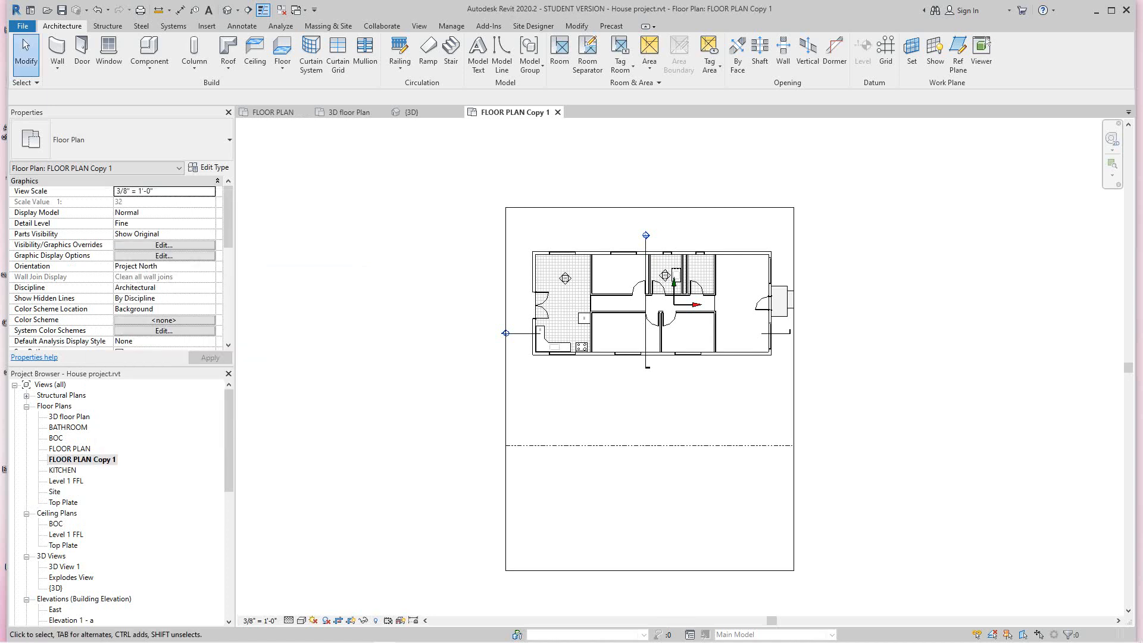
Step: Place a perspective camera south of the property line, aimed across the middle of the house to just beyond its north wall
scroll(328, 446, "up", 2)
scroll(329, 446, "down", 2)
middle_click_drag(329, 446, 316, 455)
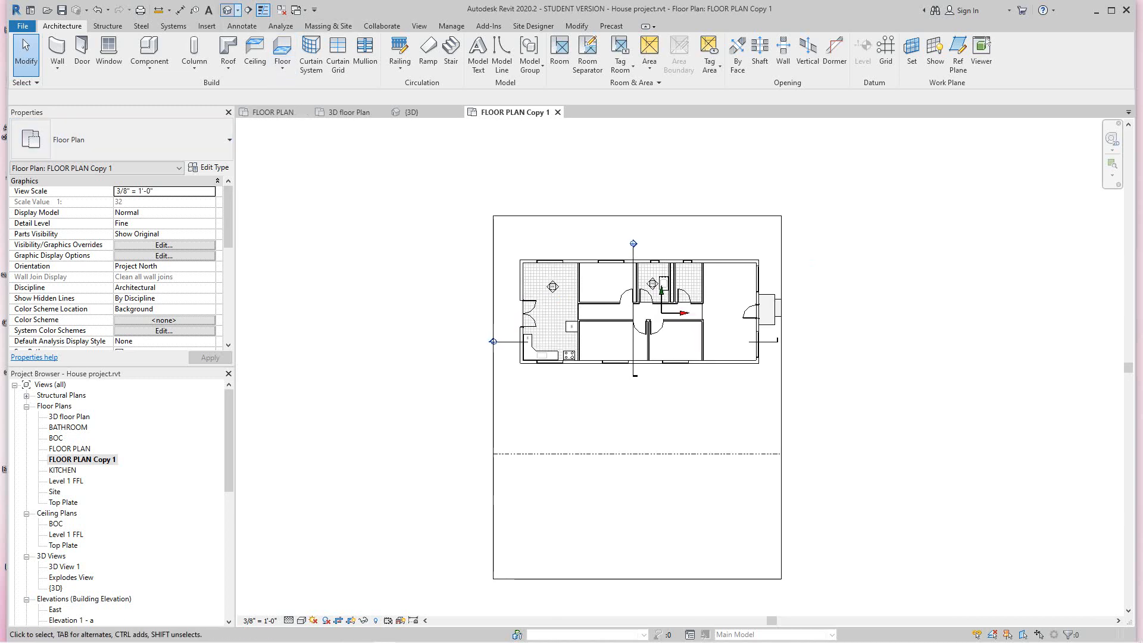
left_click(238, 10)
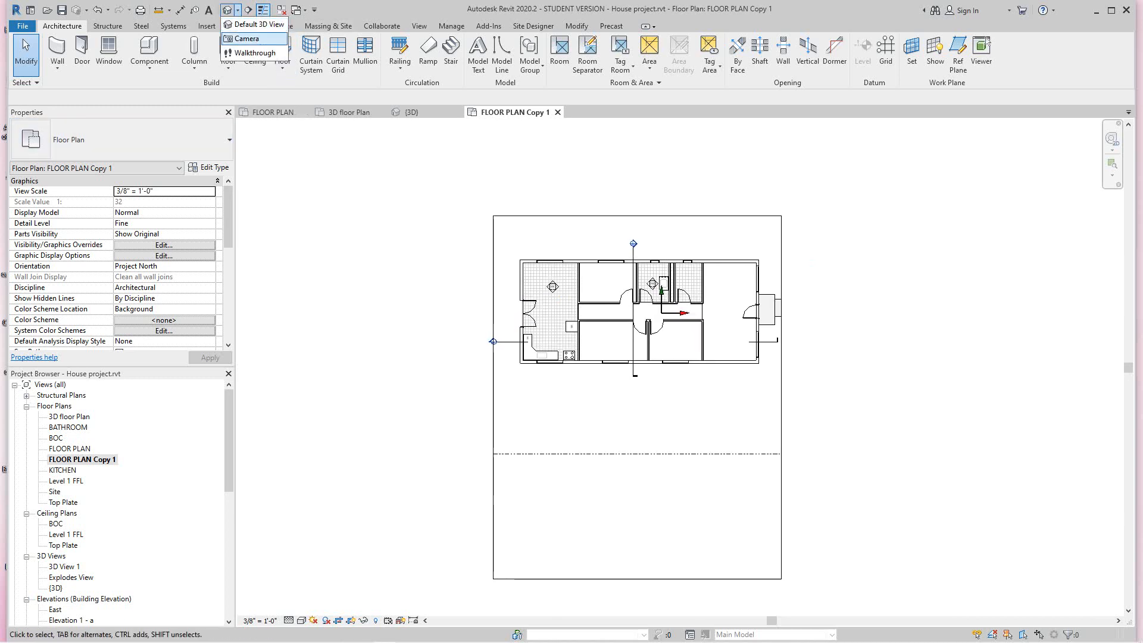
left_click(247, 38)
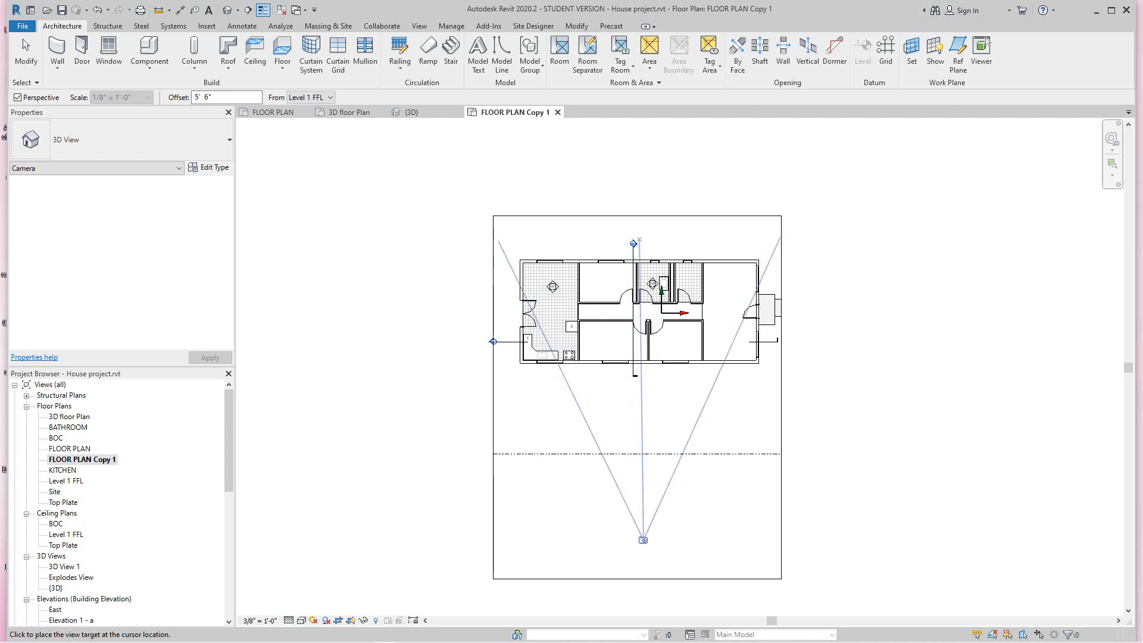
left_click(634, 244)
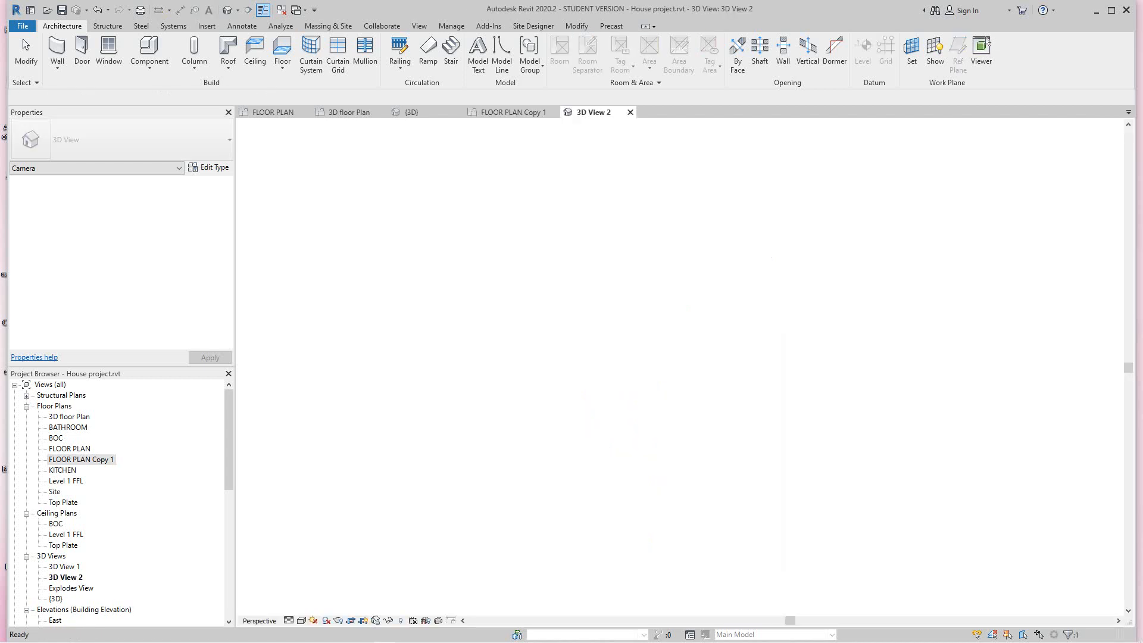
Step: Widen the camera view's crop on the left until the house's left corner and the trees beside it are included
scroll(621, 293, "down", 2)
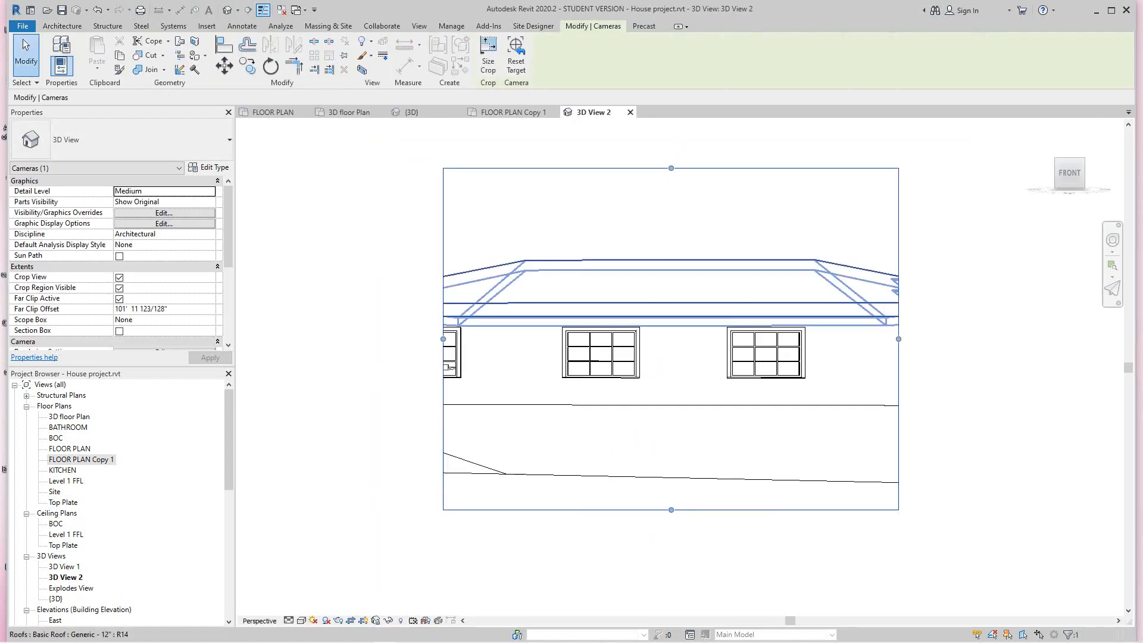
middle_click_drag(608, 387, 644, 408)
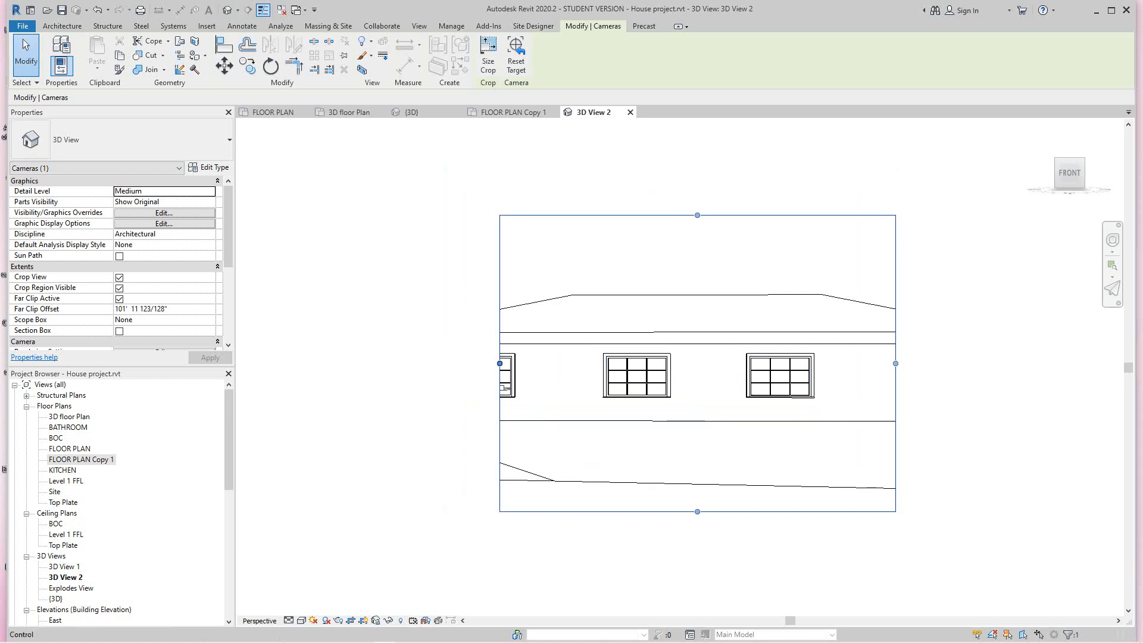
left_click_drag(499, 364, 283, 363)
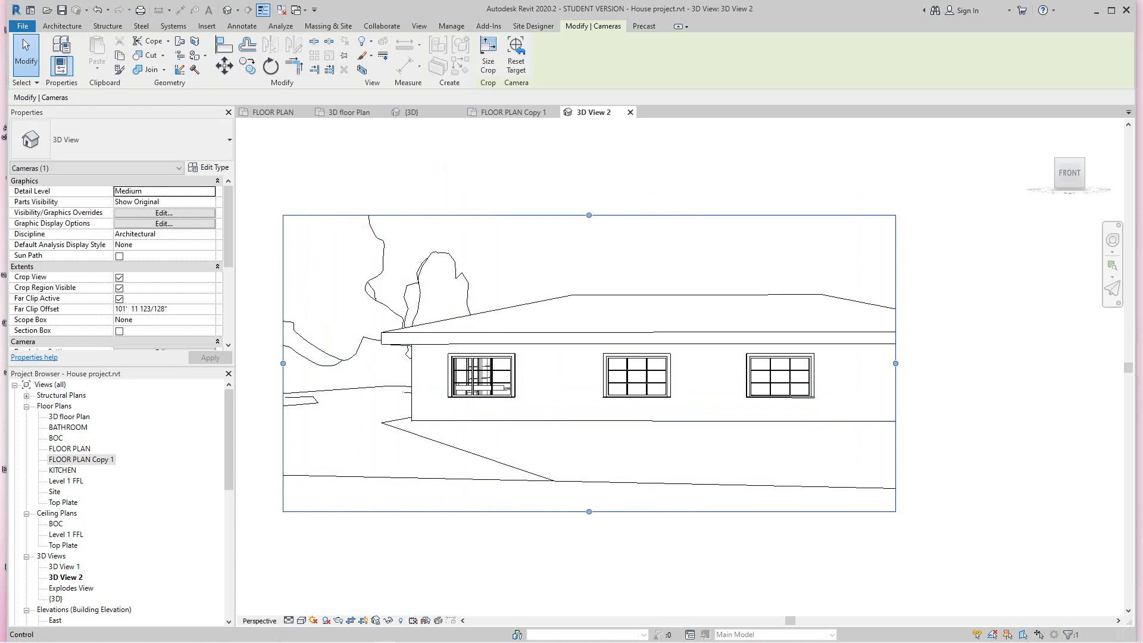
Step: Widen the camera view's crop on the right until the house's right corner and the bushes beside it are included
left_click_drag(896, 363, 998, 363)
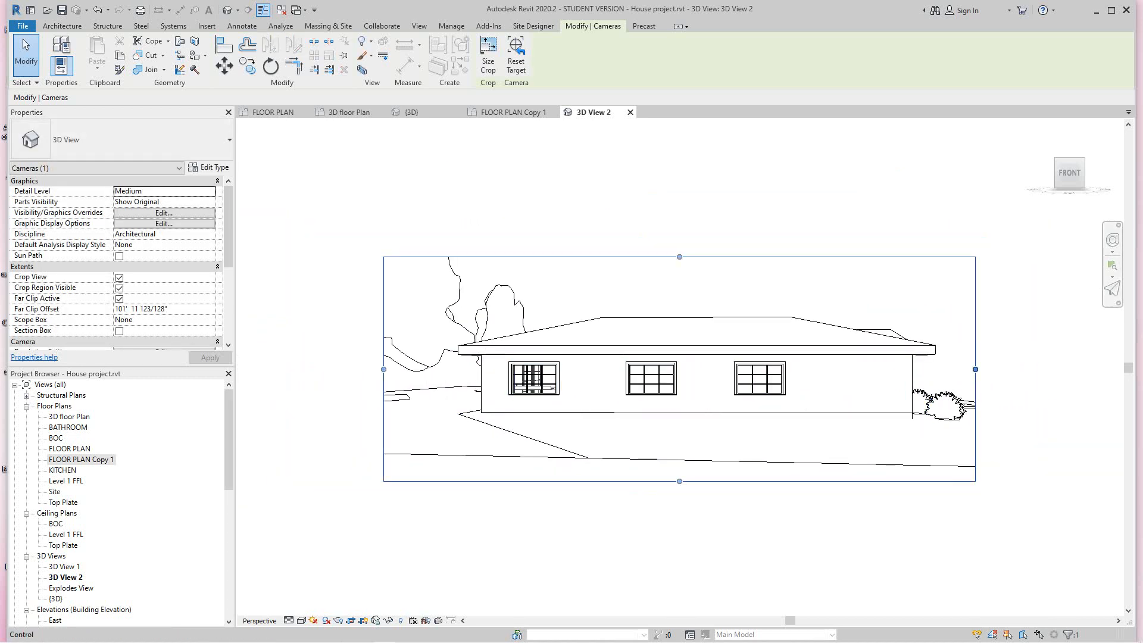
left_click_drag(975, 369, 1022, 369)
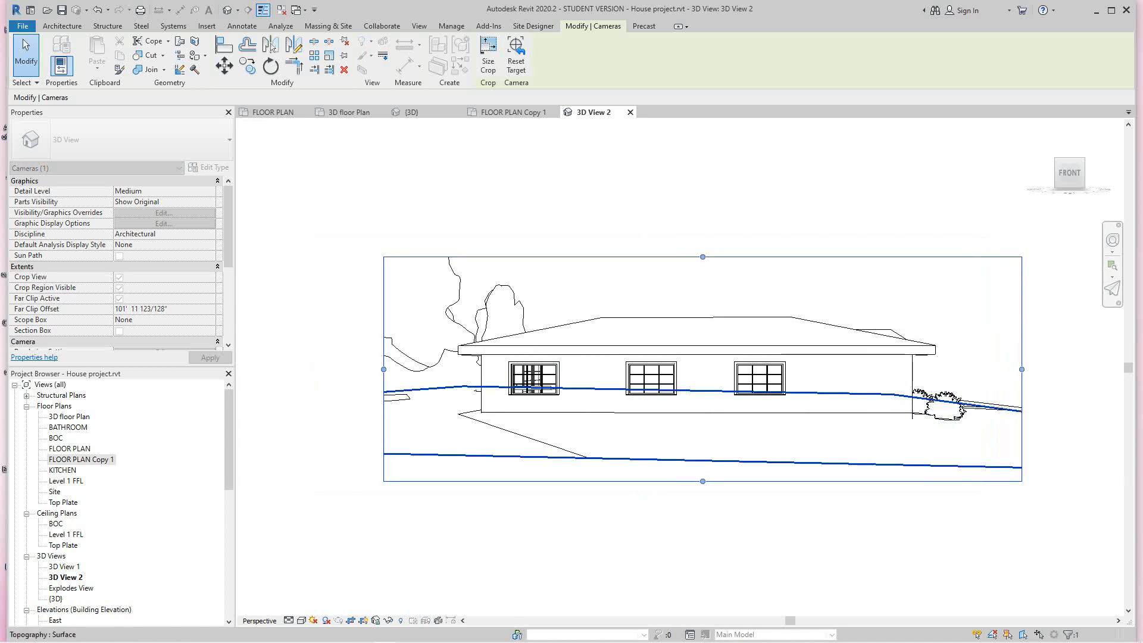
Step: Set the camera view's detail level to Fine and its visual style to Shaded
left_click(288, 621)
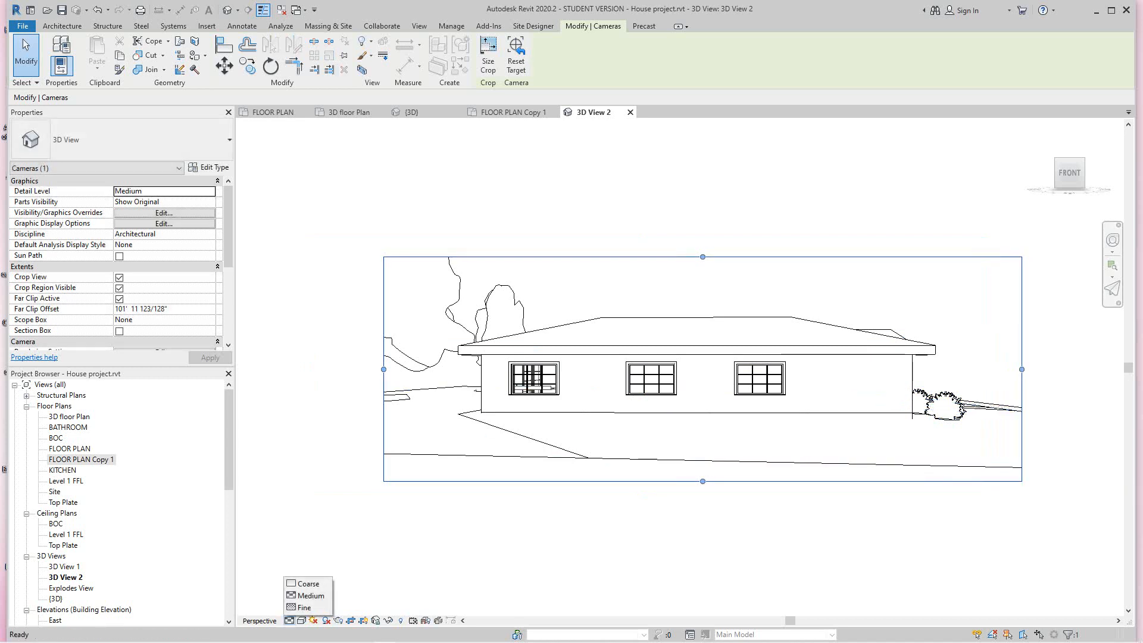
left_click(303, 607)
left_click(302, 620)
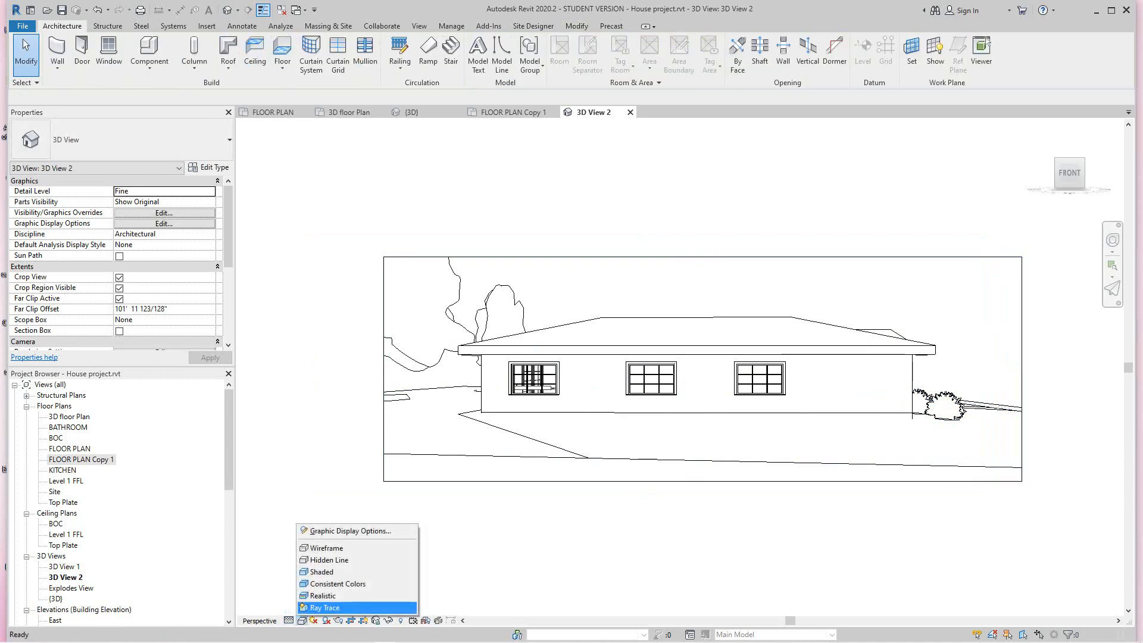
left_click(321, 572)
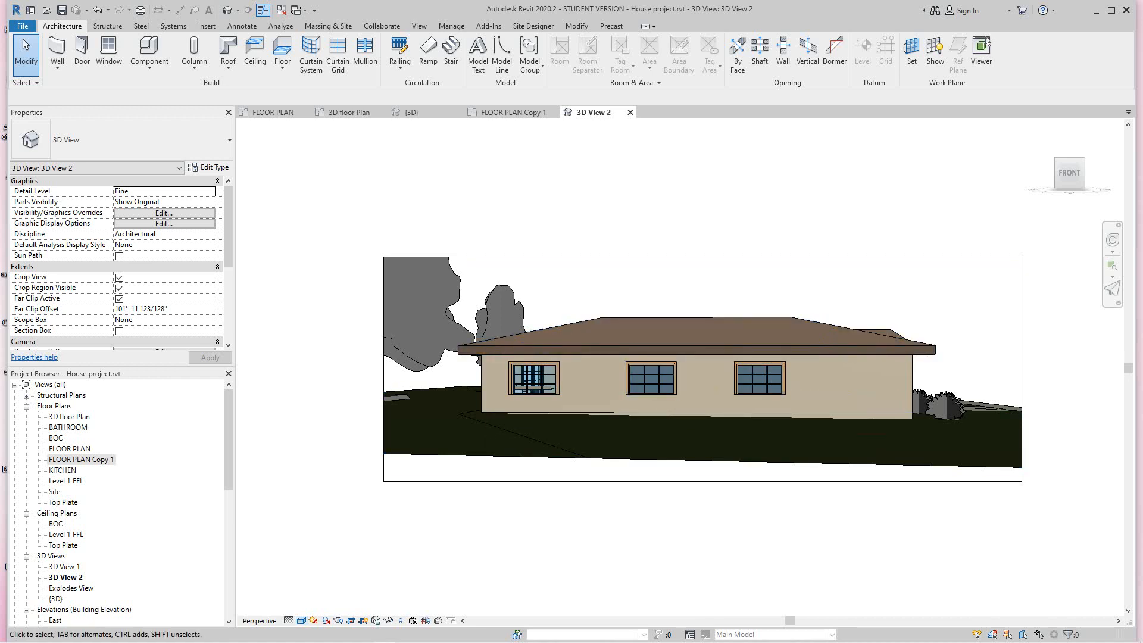
Step: Turn on the section box for the camera view and select its outline
scroll(119, 262, "down", 1)
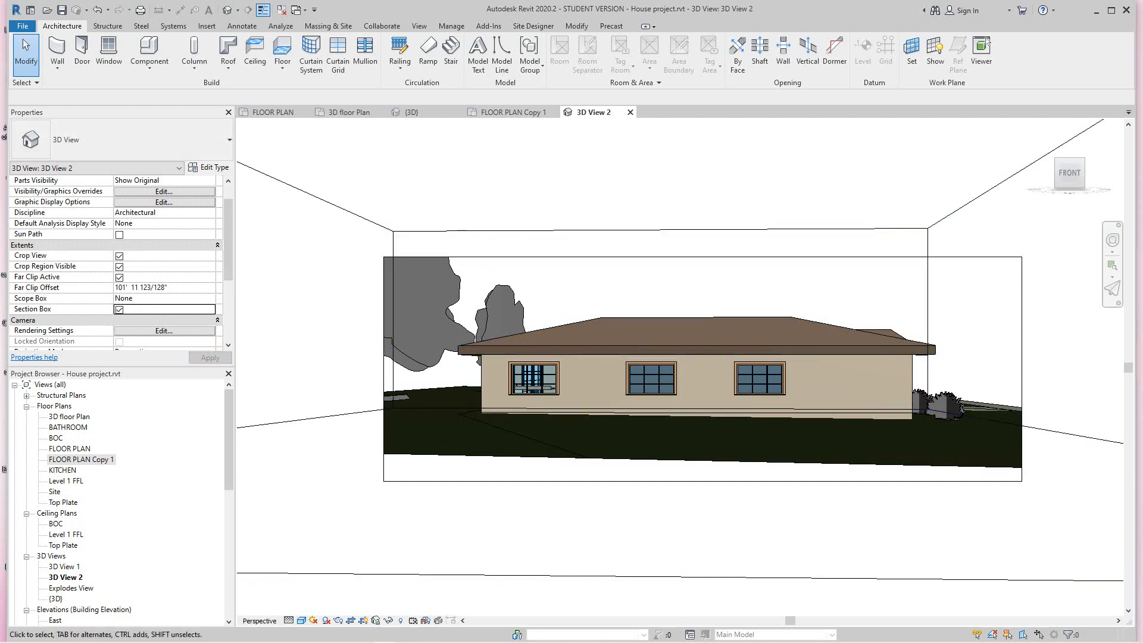
scroll(757, 554, "down", 2)
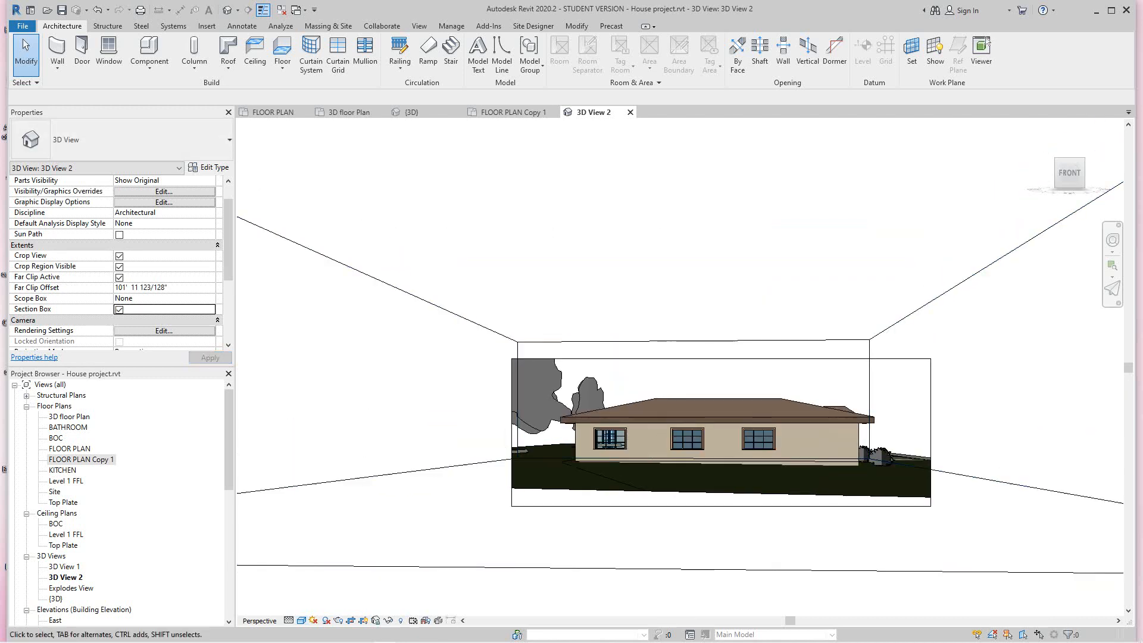
scroll(752, 197, "down", 2)
scroll(724, 506, "down", 1)
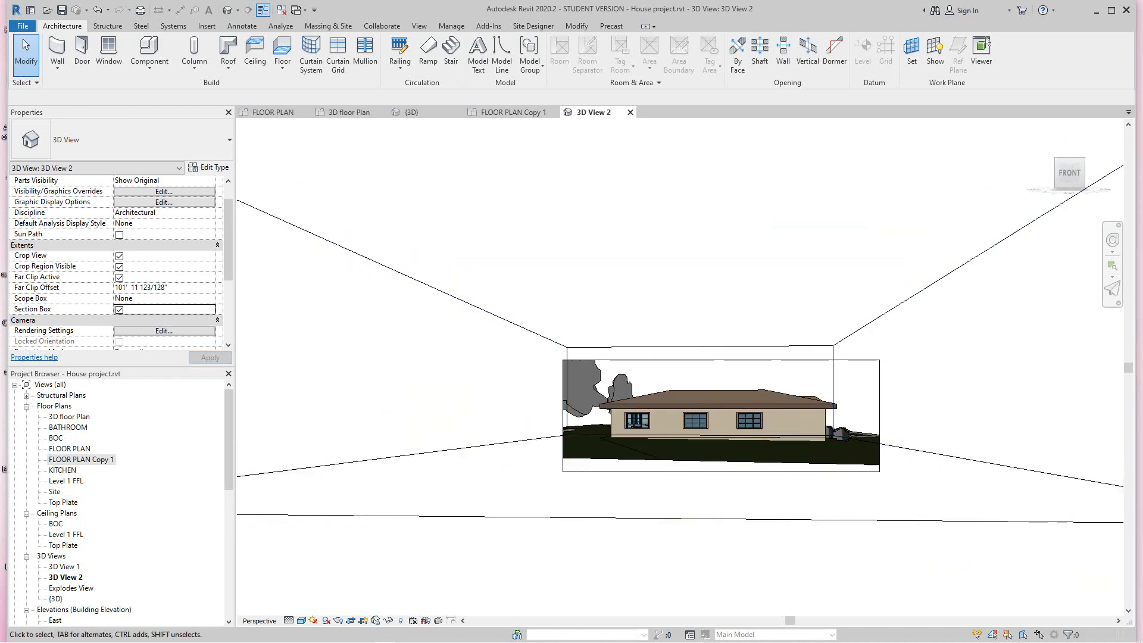
scroll(536, 470, "down", 1)
scroll(536, 470, "up", 2)
left_click(538, 434)
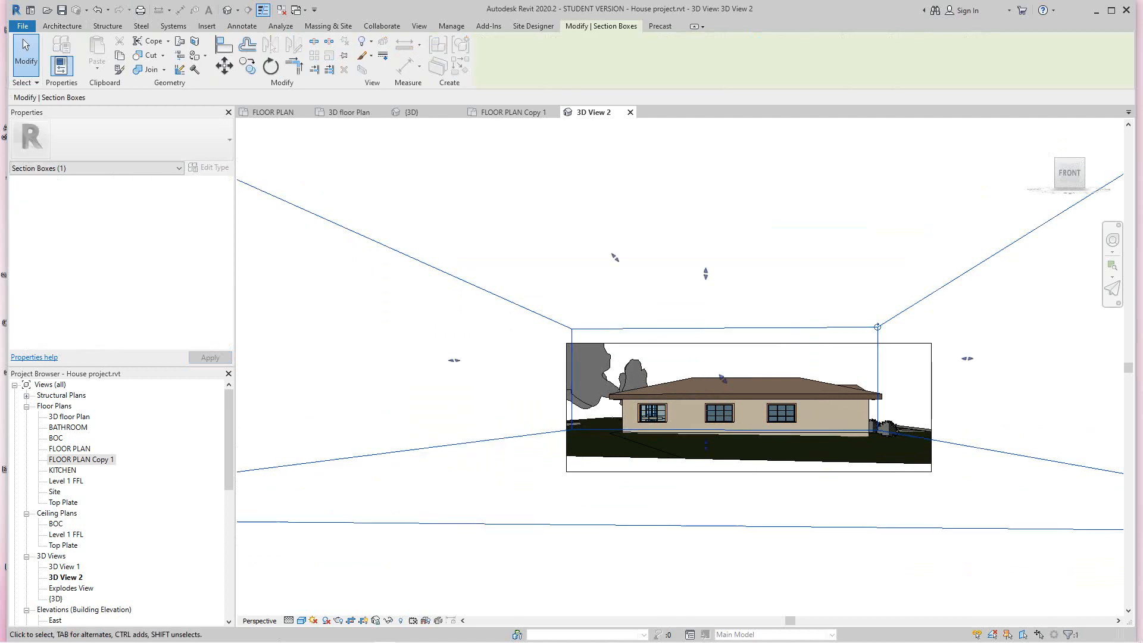
Step: Lower the section box's top face slightly and push its front face toward the house
scroll(706, 368, "up", 1)
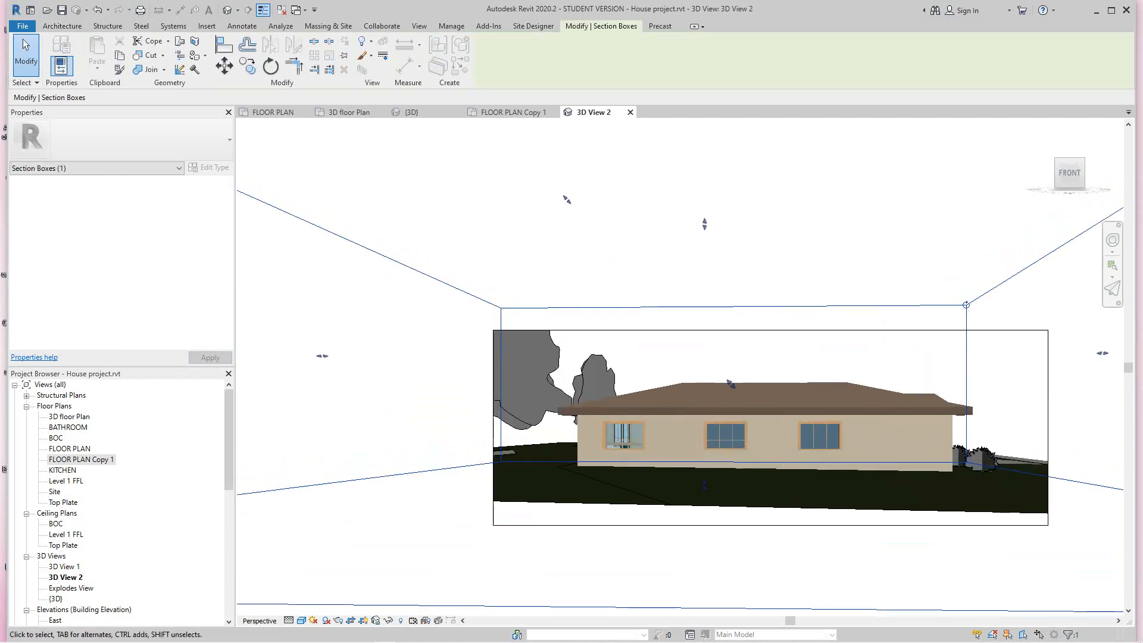
scroll(708, 369, "up", 1)
mouse_move(734, 386)
left_mouse_down()
mouse_move(724, 376)
mouse_move(731, 383)
left_mouse_up()
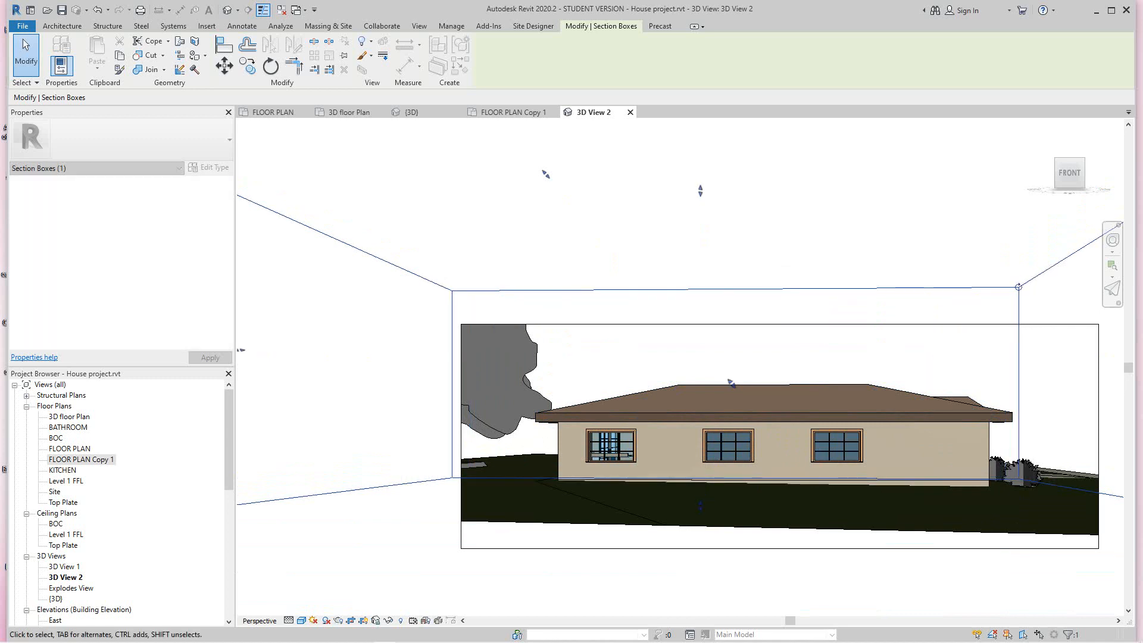
left_click_drag(700, 190, 700, 208)
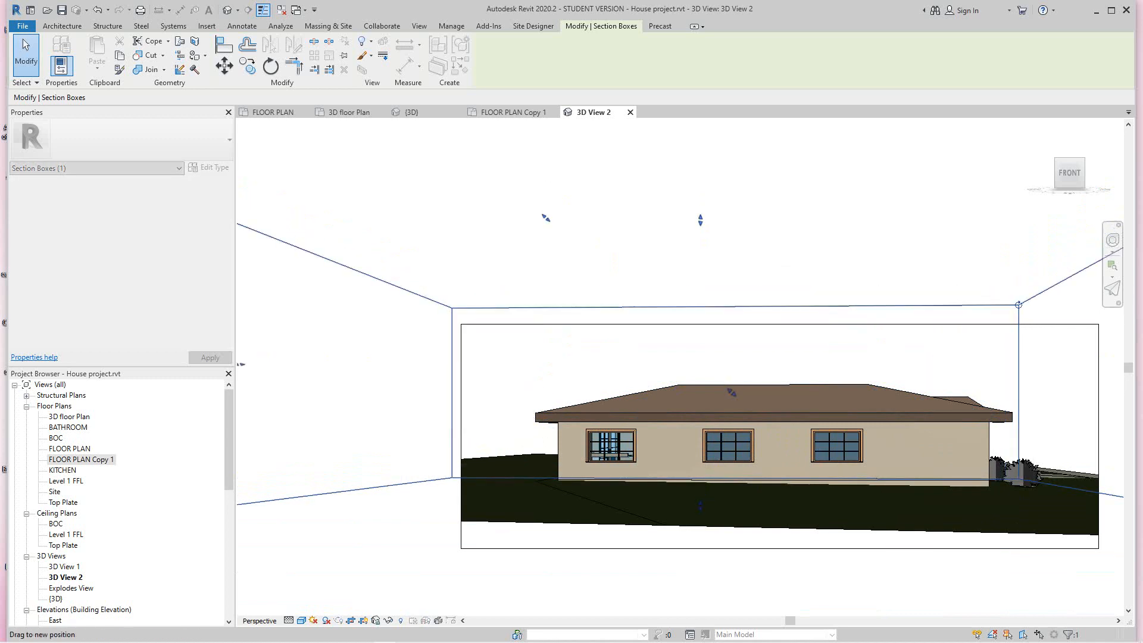
left_click_drag(546, 218, 593, 263)
scroll(725, 422, "up", 1)
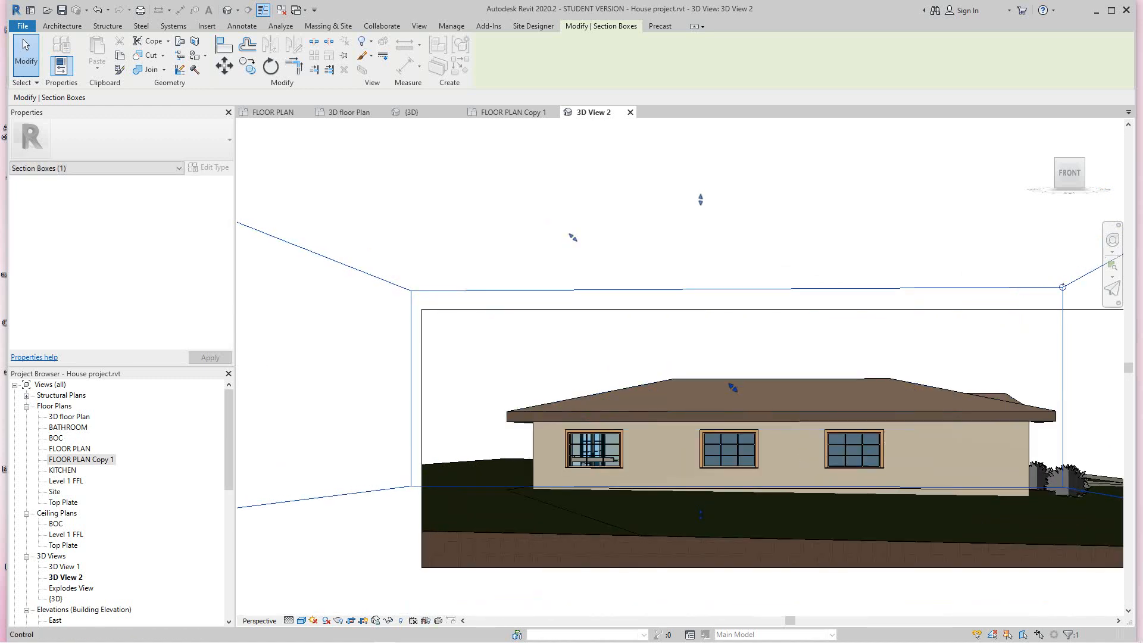
Step: Bring the section box's rear face forward and push its front face through the front wall to cut the bedrooms open
left_click_drag(733, 387, 711, 366)
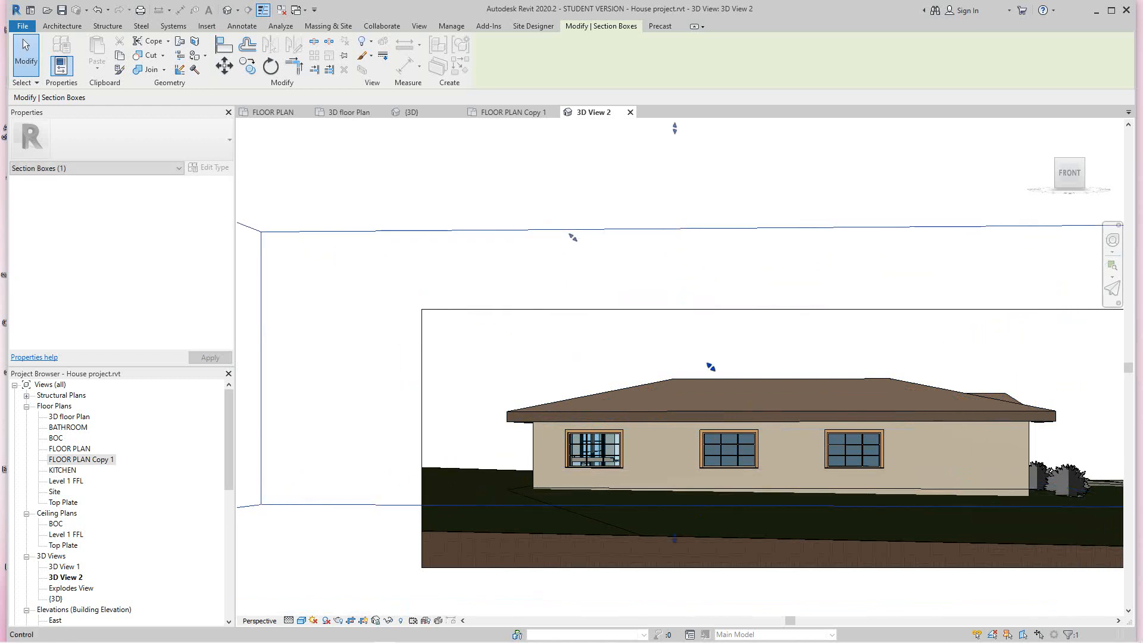
scroll(710, 367, "down", 1)
middle_click_drag(710, 368, 656, 348)
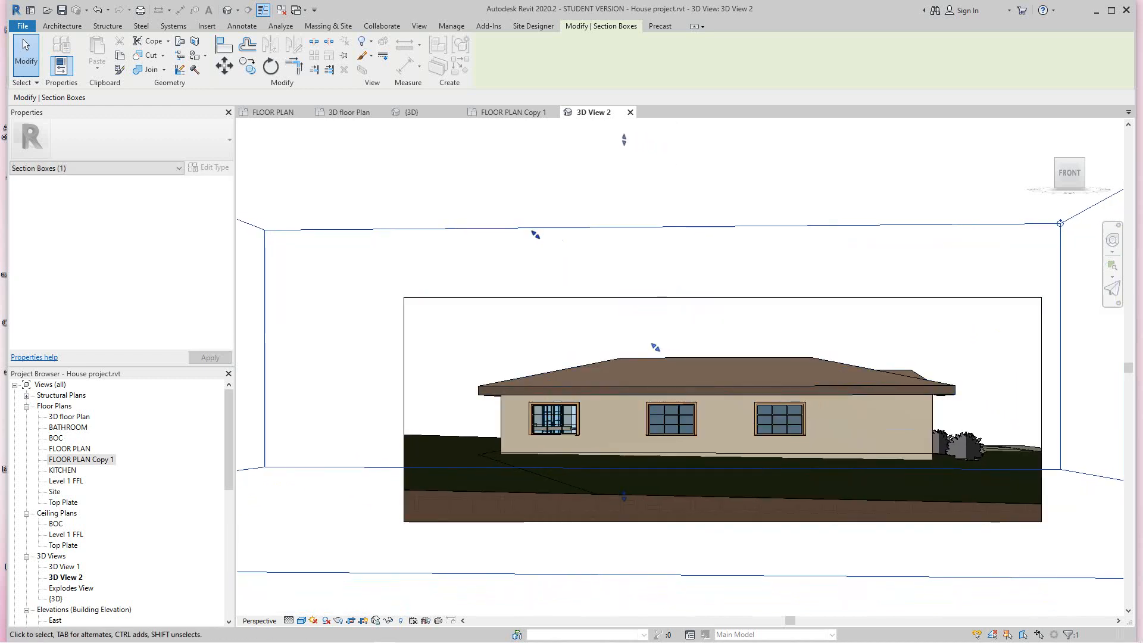
left_click_drag(536, 234, 604, 299)
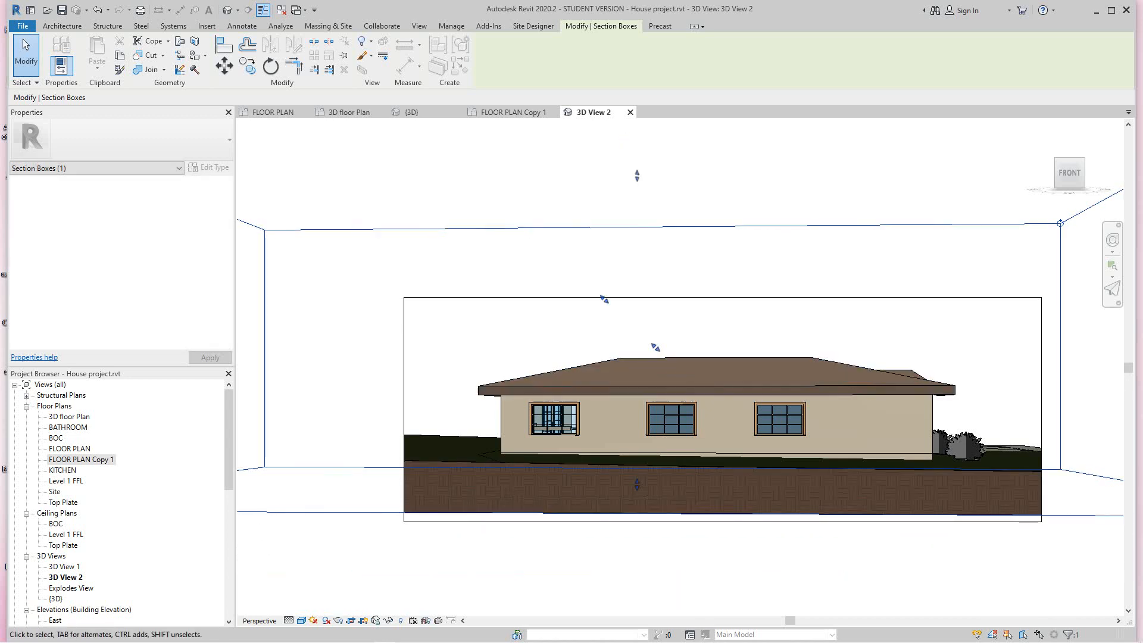
left_click_drag(604, 299, 632, 325)
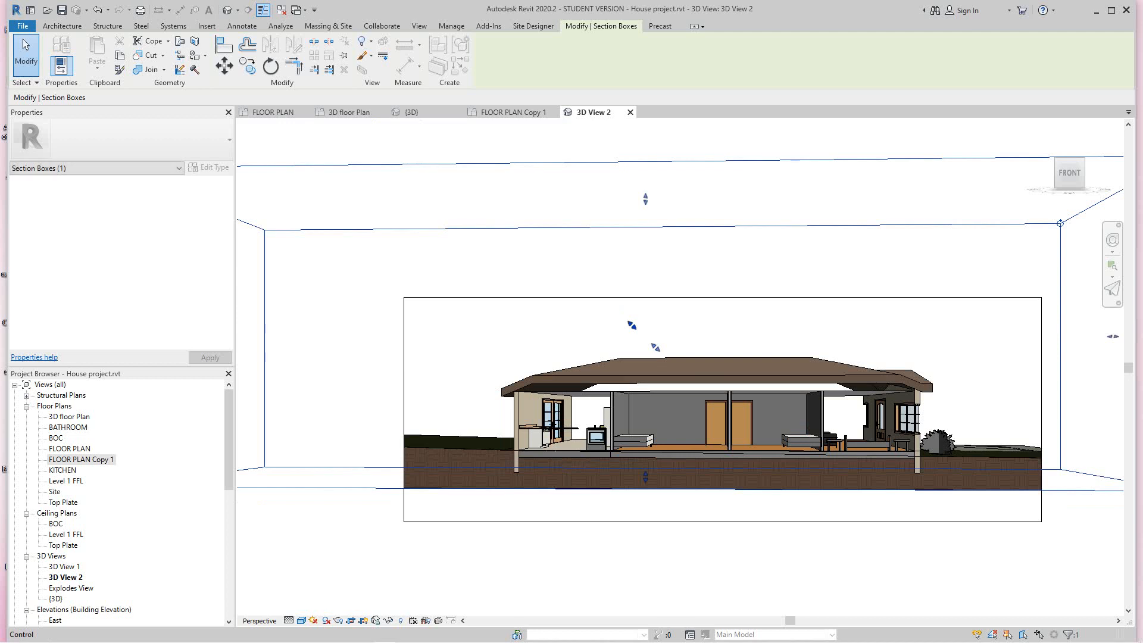
Step: Readjust the section box's front and rear faces so the cut runs just inside the house's front wall
scroll(807, 410, "up", 3)
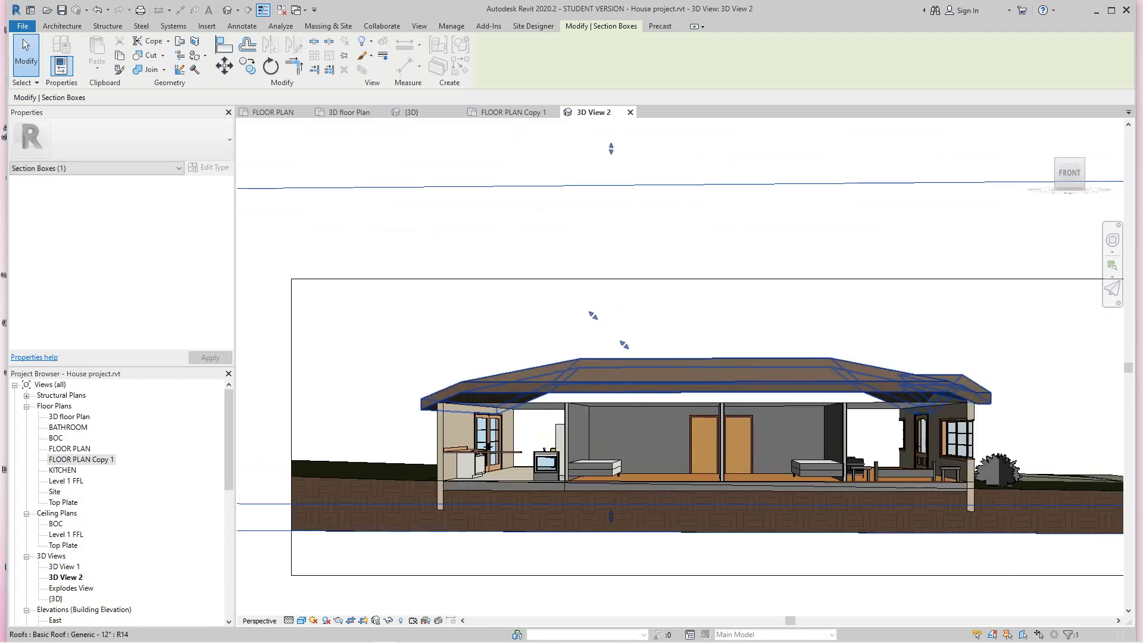
middle_click_drag(626, 360, 612, 351)
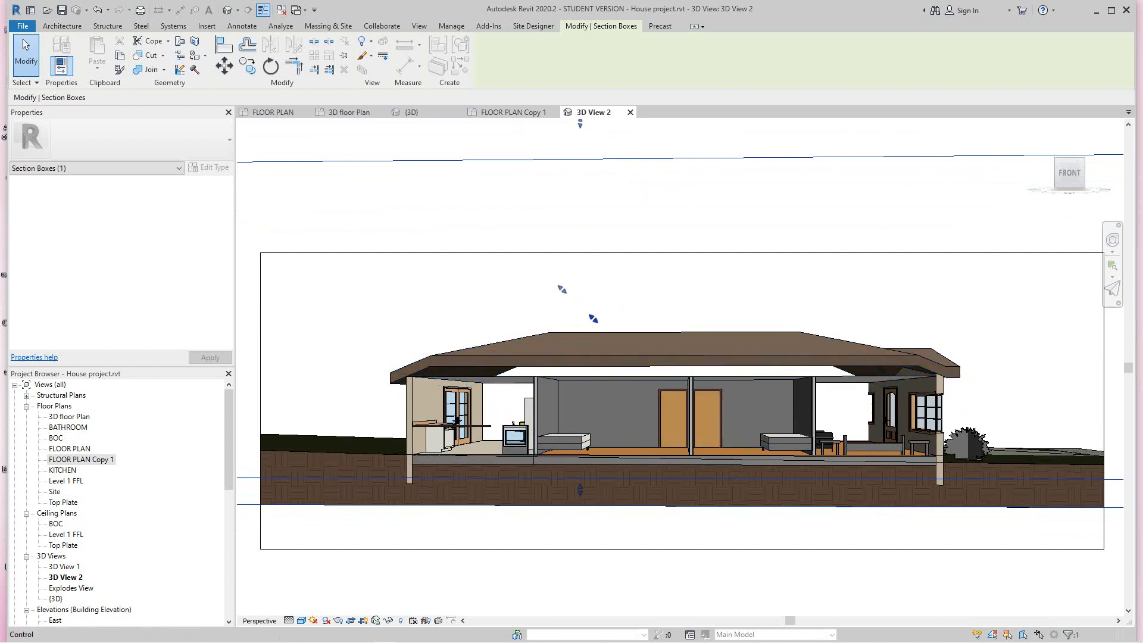
left_click_drag(593, 318, 554, 283)
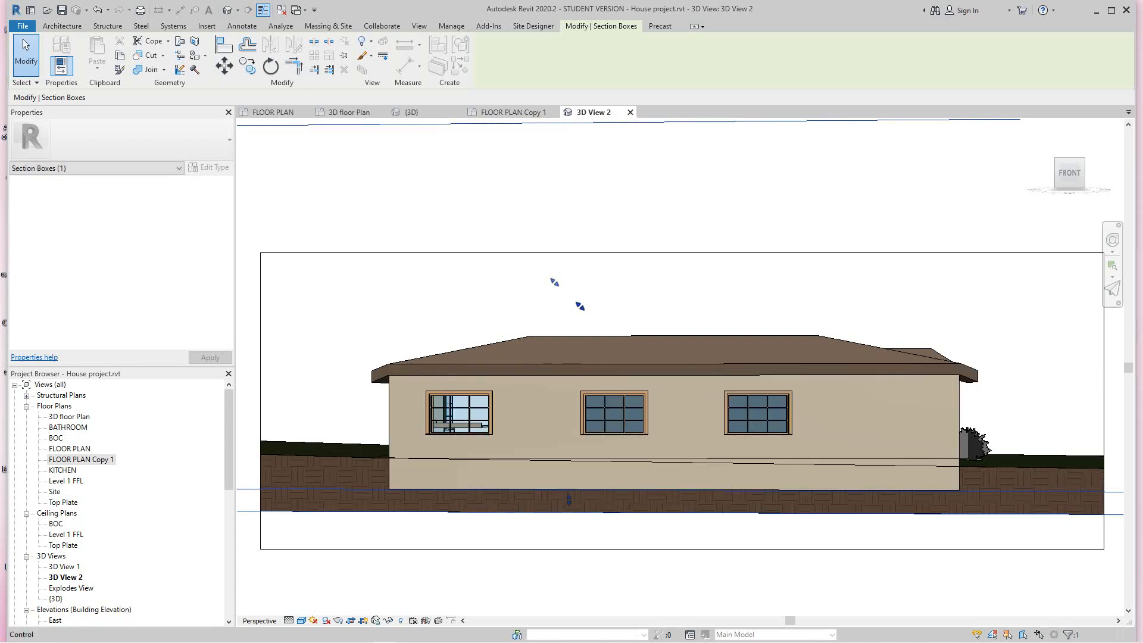
left_click_drag(580, 306, 589, 315)
left_click_drag(546, 275, 558, 285)
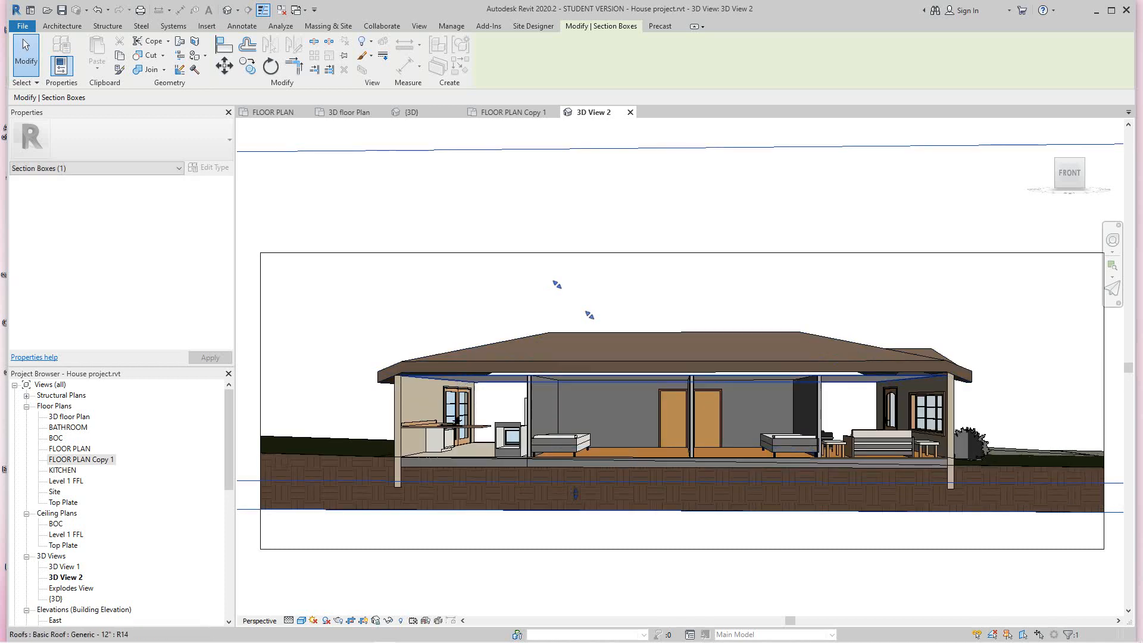
Step: Push the section box's rear face back until the rear walls and windows of the kitchen and living room are included
scroll(585, 377, "up", 3)
middle_click_drag(586, 377, 585, 377)
middle_click_drag(391, 443, 382, 400)
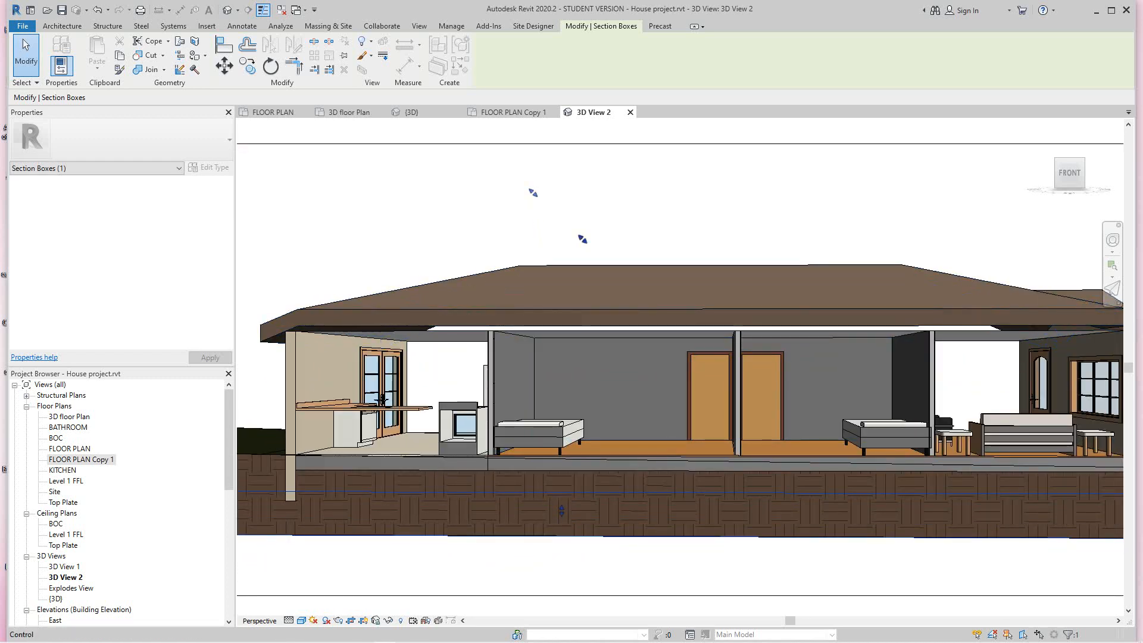
left_click_drag(583, 239, 609, 263)
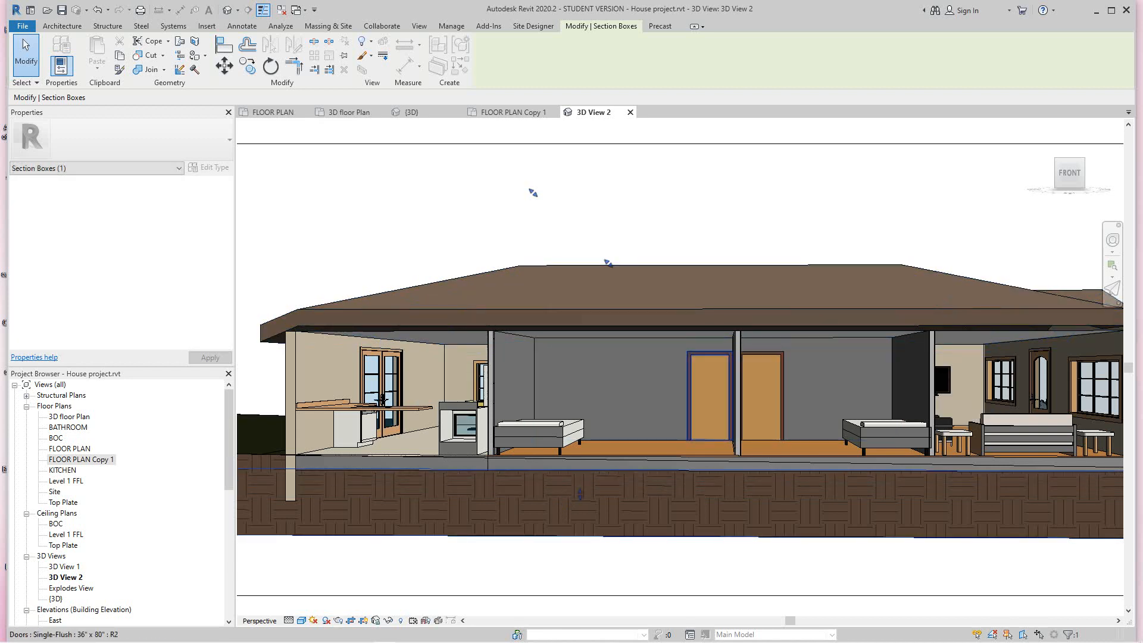
scroll(704, 362, "down", 2)
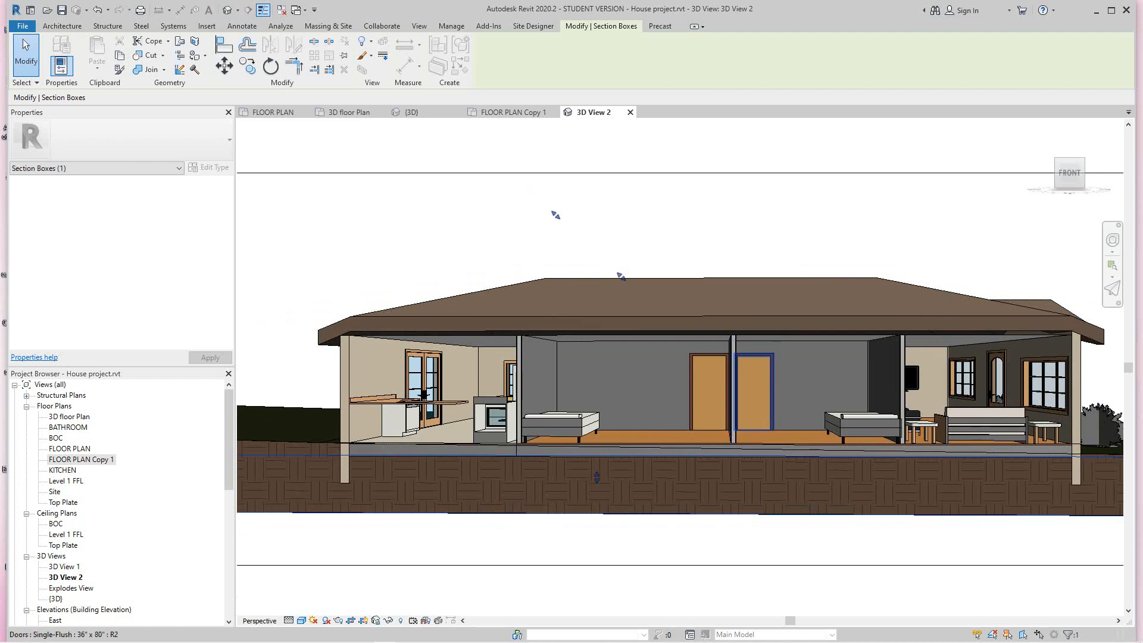
scroll(653, 358, "down", 3)
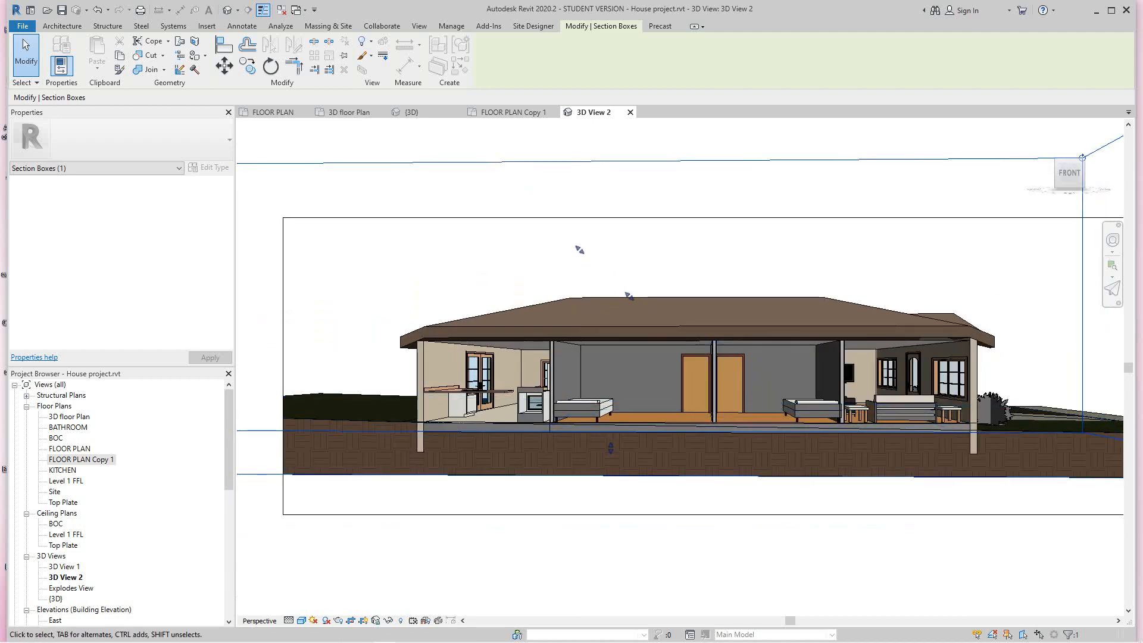
middle_click_drag(652, 358, 642, 358)
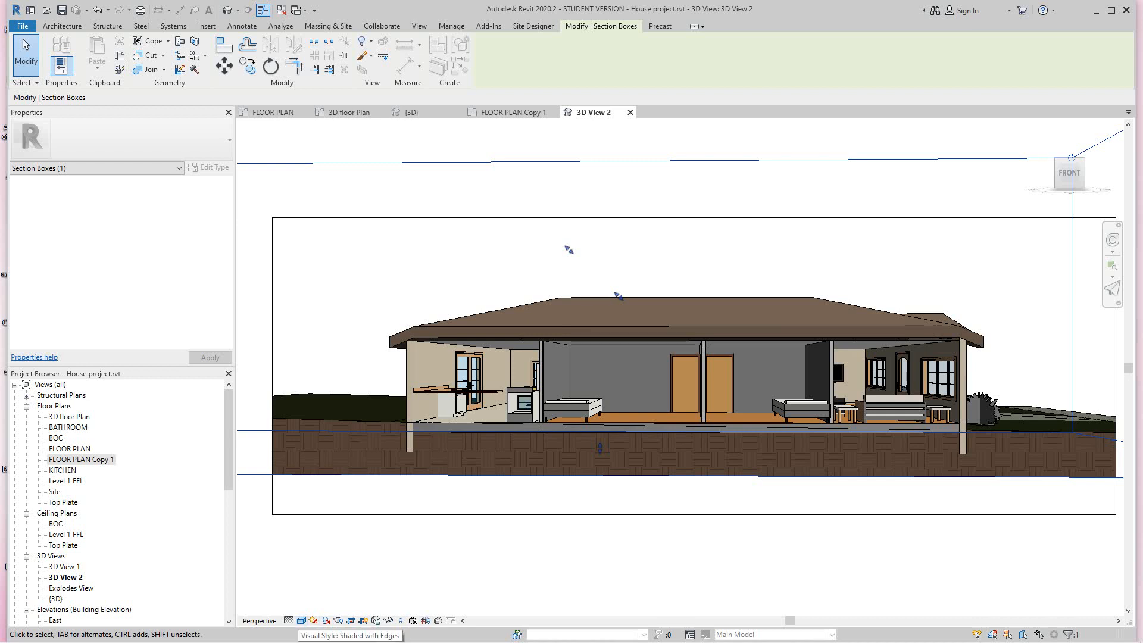
Step: Turn on Cast Shadows in the camera view's graphic display options and apply it
left_click(301, 621)
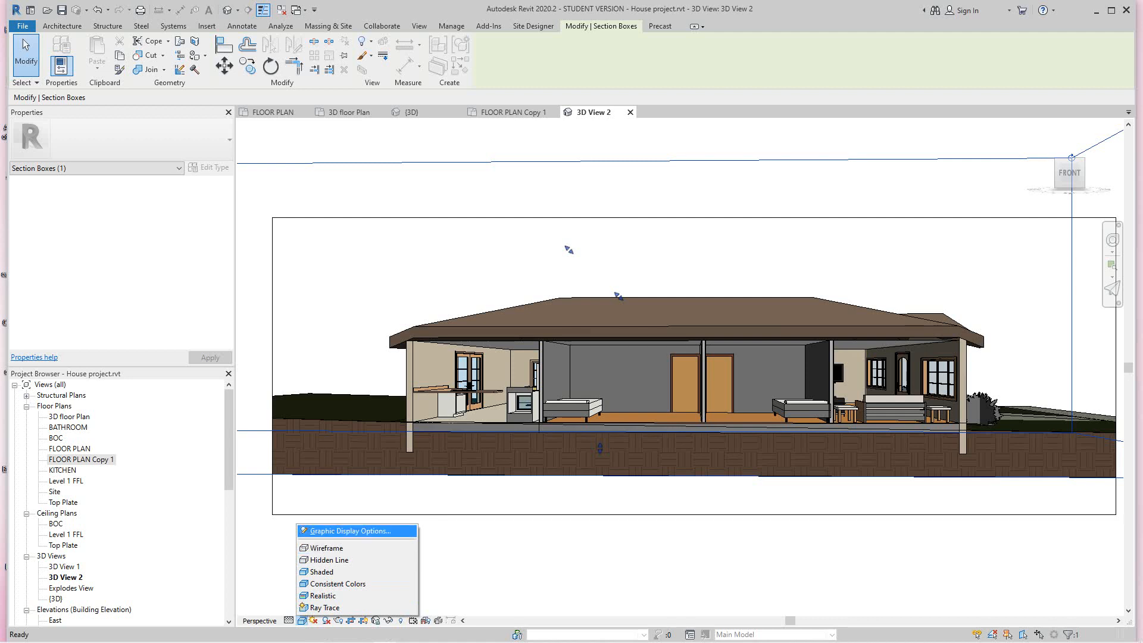
left_click(350, 530)
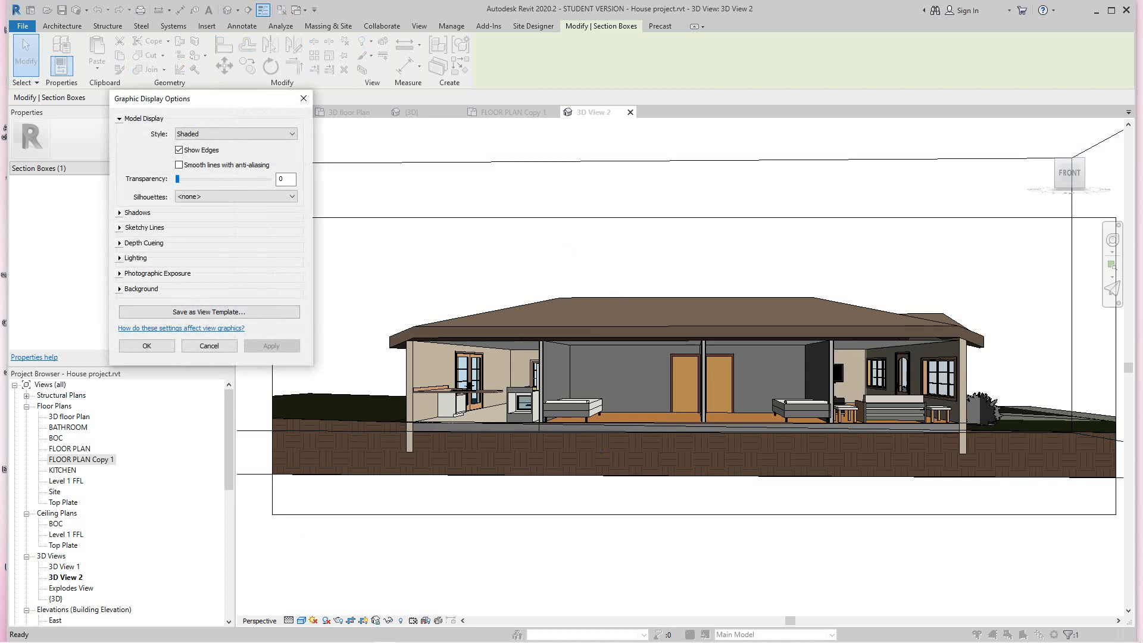
left_click(120, 213)
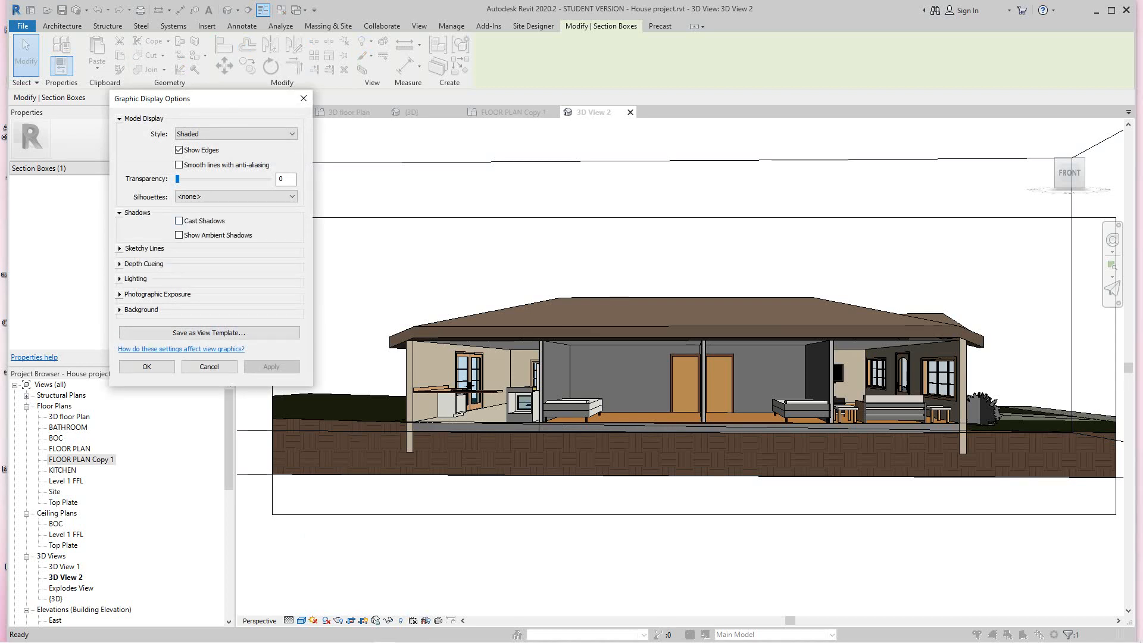
left_click(179, 221)
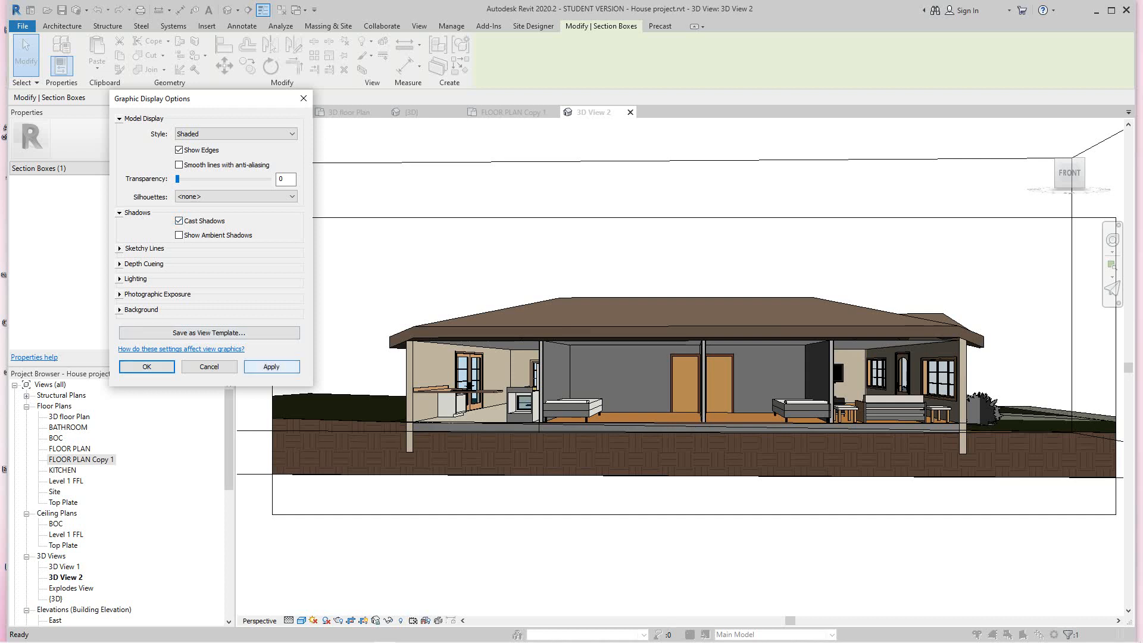
left_click(271, 367)
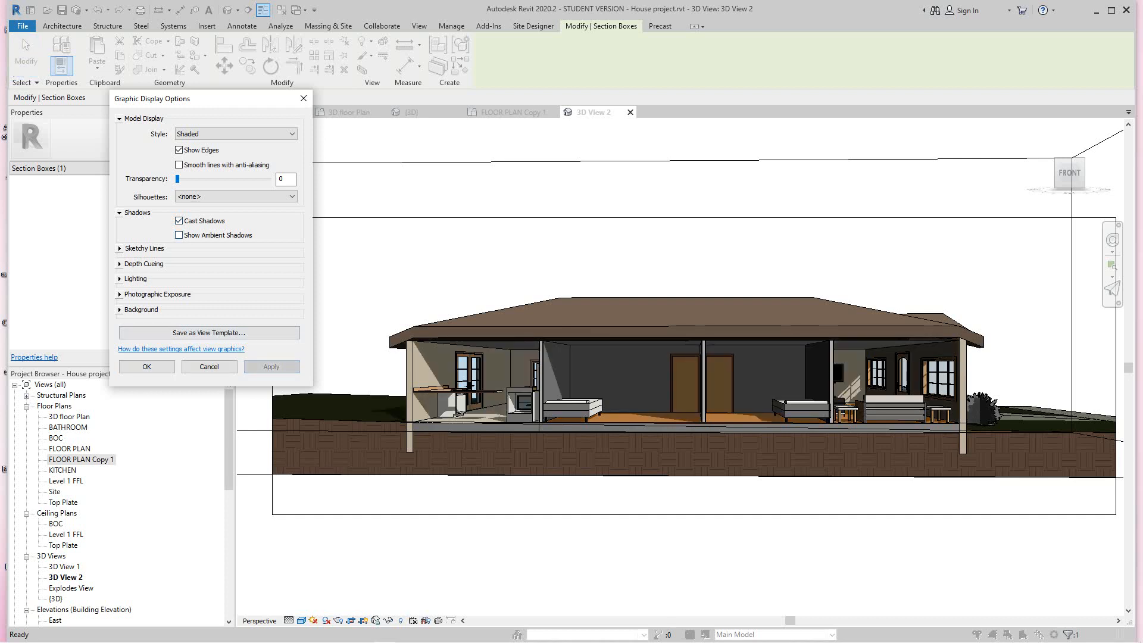
Step: Try ambient shadows on the view, expand the lighting settings, and turn the ambient shadows off again
left_click(179, 235)
left_click(271, 366)
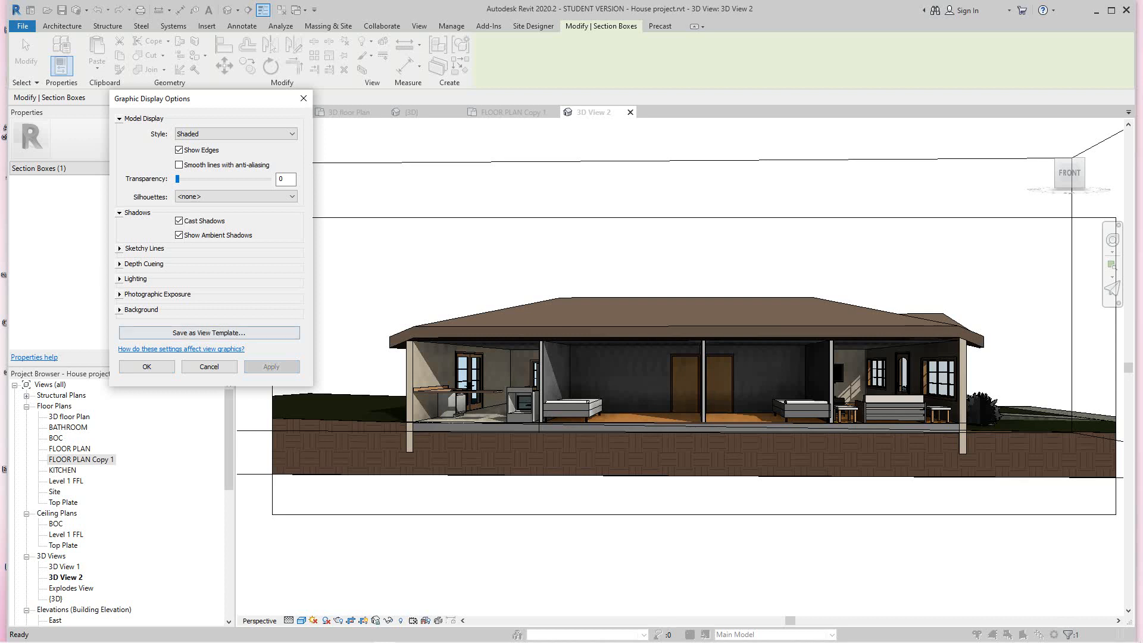
left_click(135, 279)
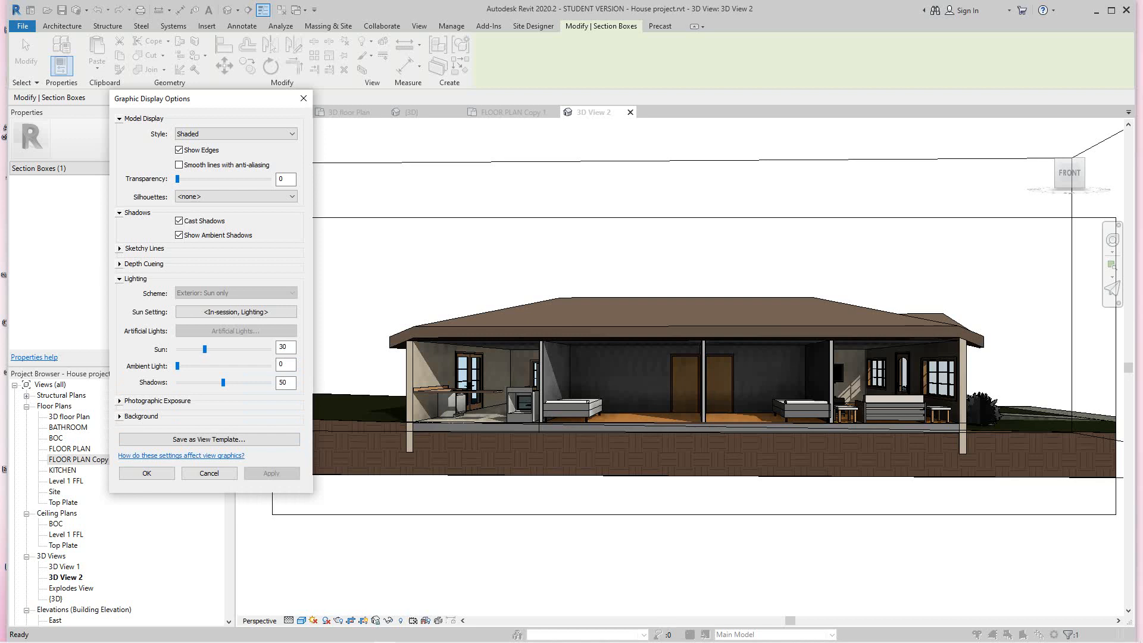
left_click(179, 236)
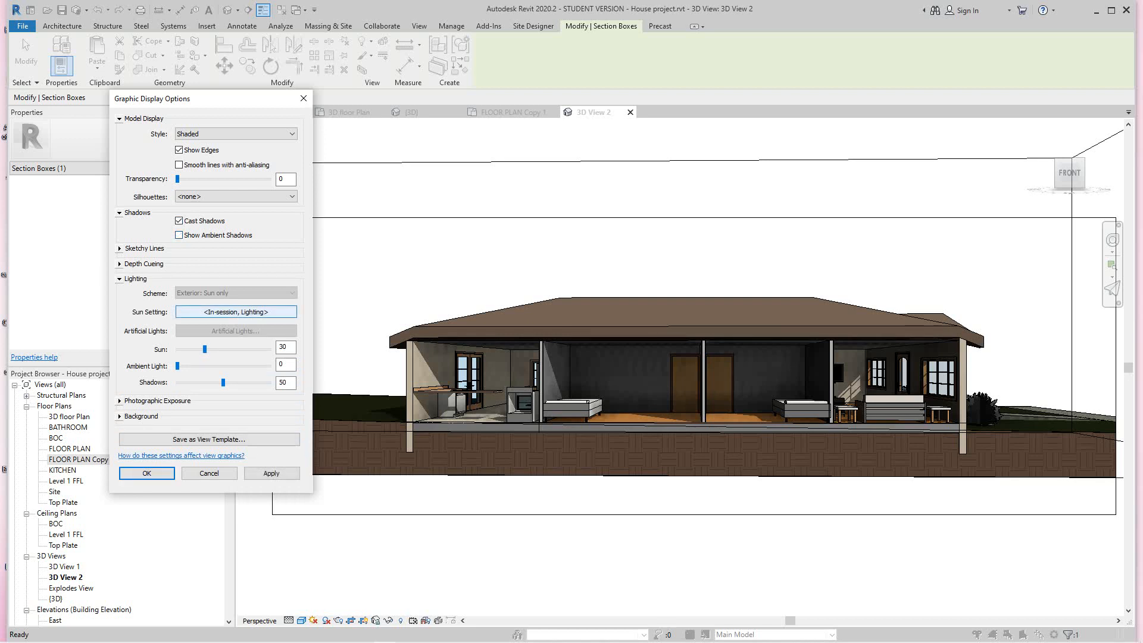
left_click(272, 474)
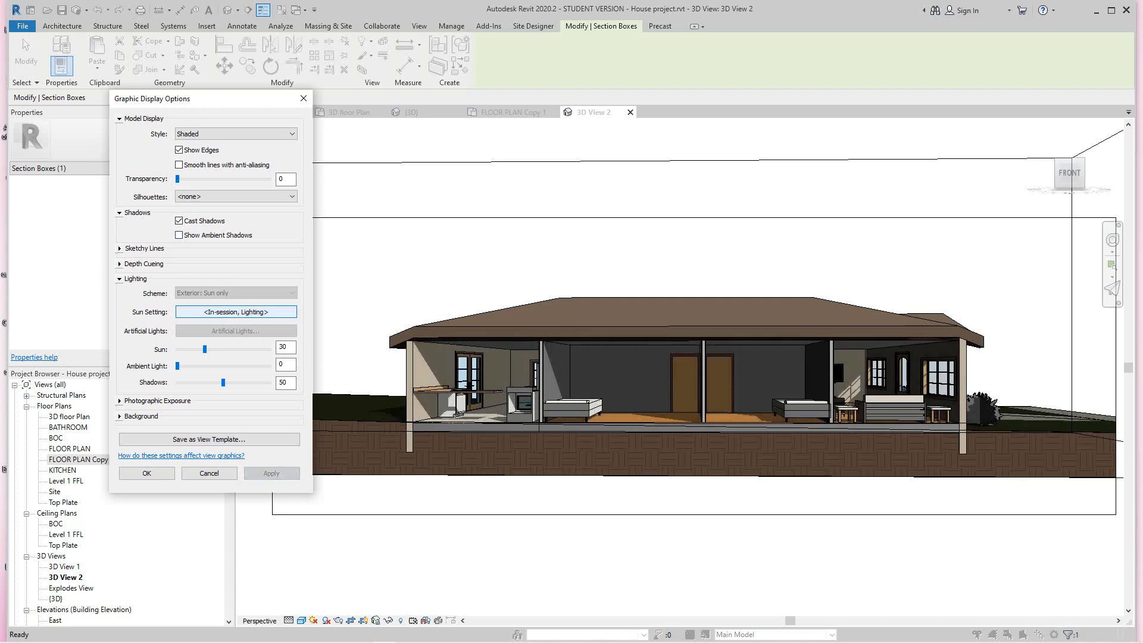
Step: Accept the graphic display options and open the Walls category's cut pattern override in the view's Visibility/Graphic Overrides
left_click(146, 473)
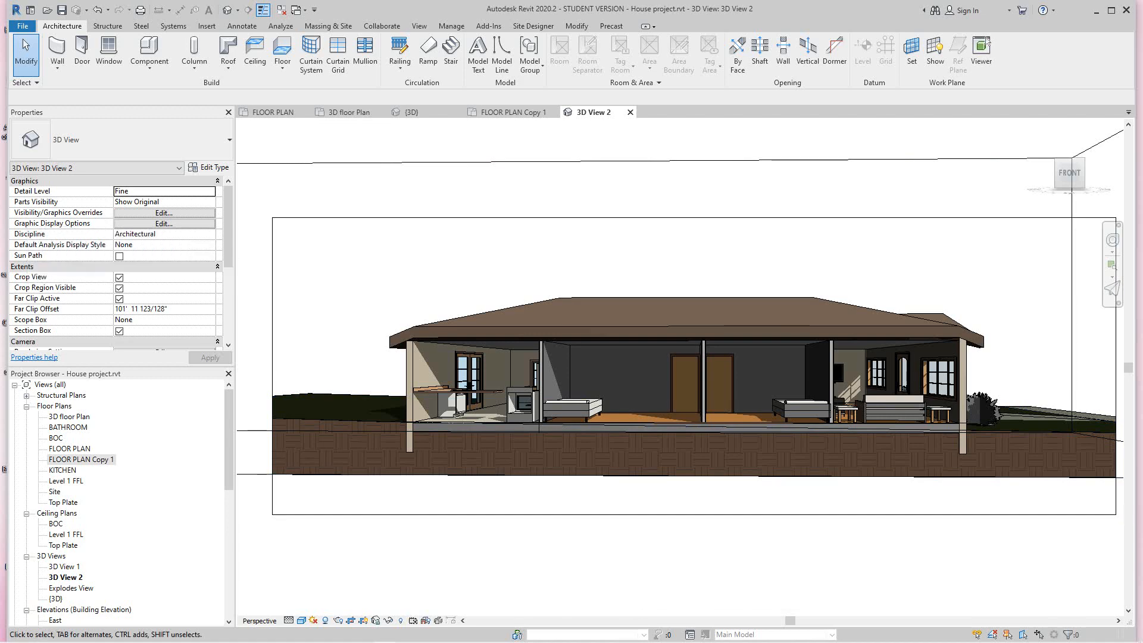
left_click(164, 212)
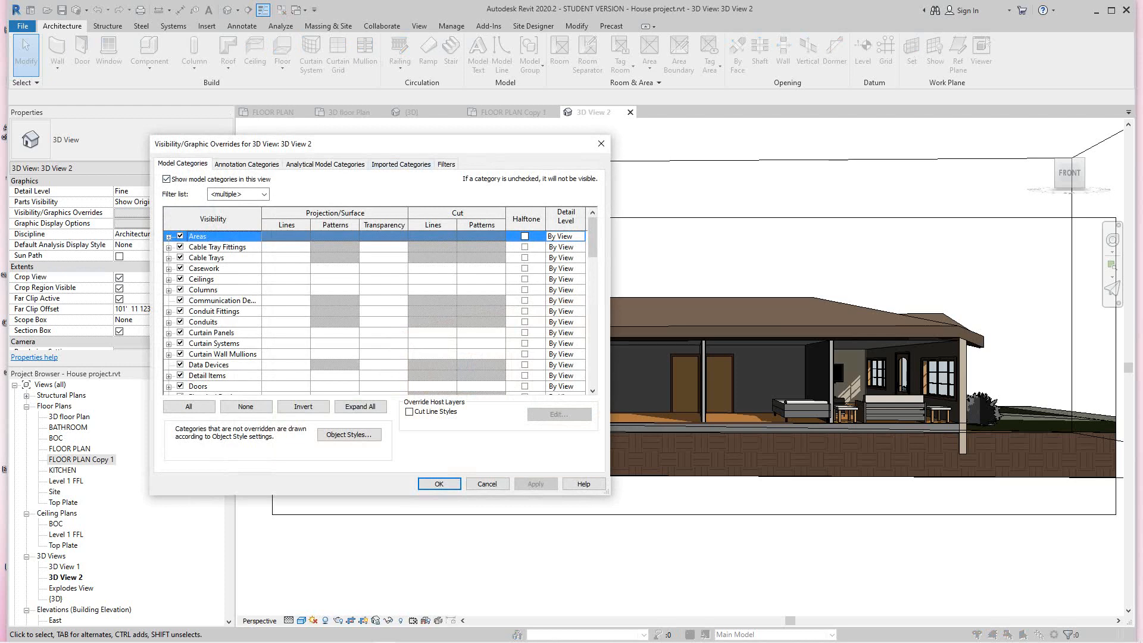
left_click_drag(397, 146, 318, 122)
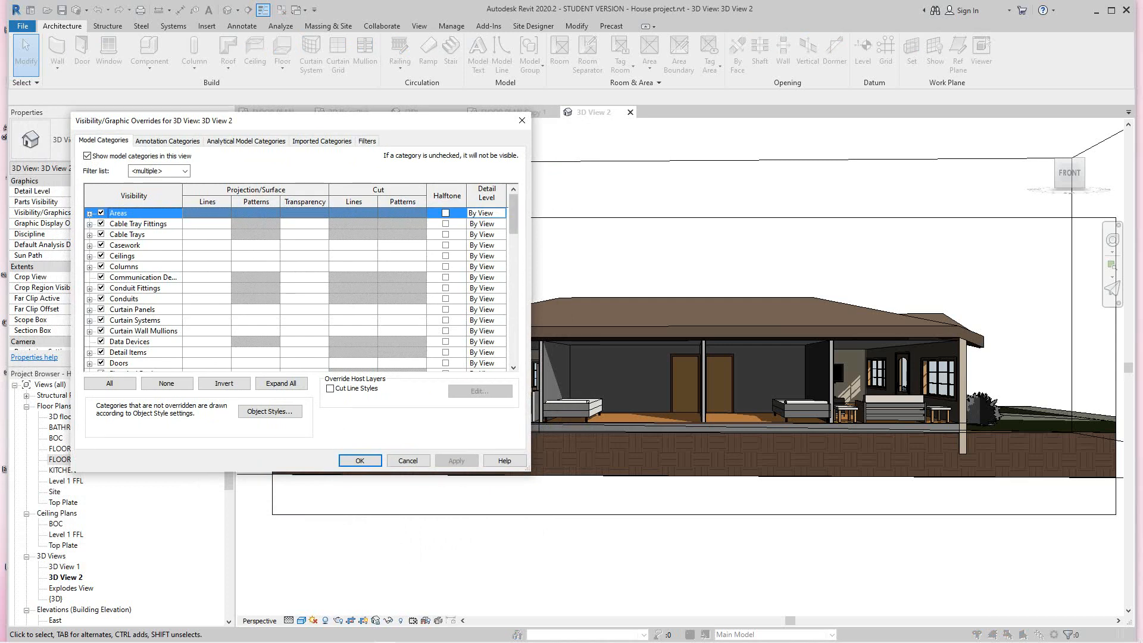
scroll(513, 214, "down", 5)
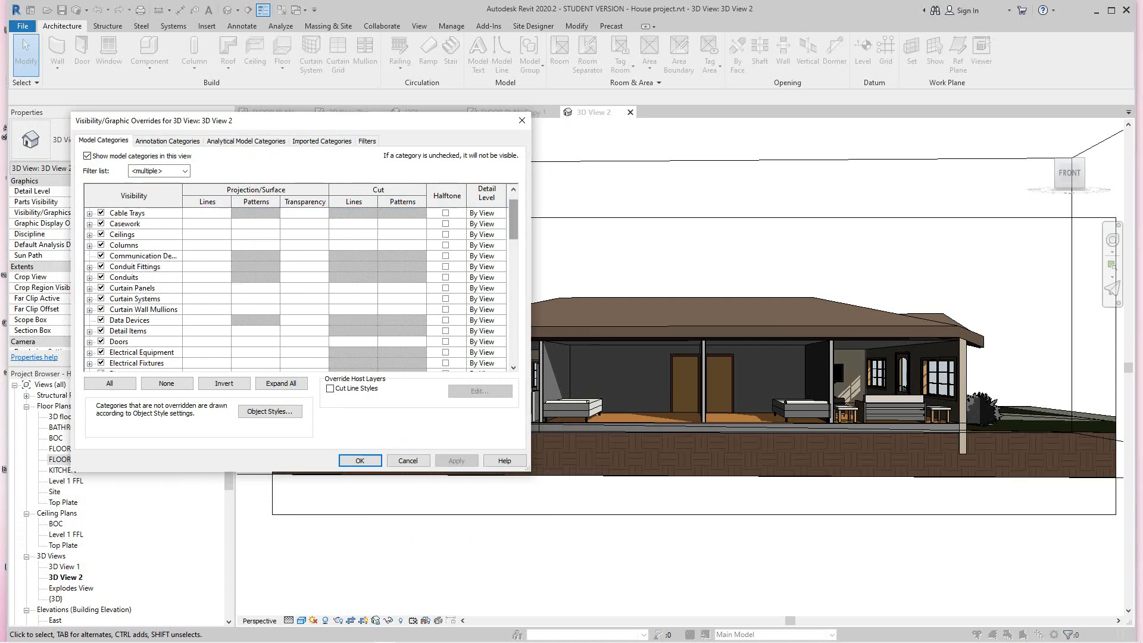
scroll(301, 289, "down", 7)
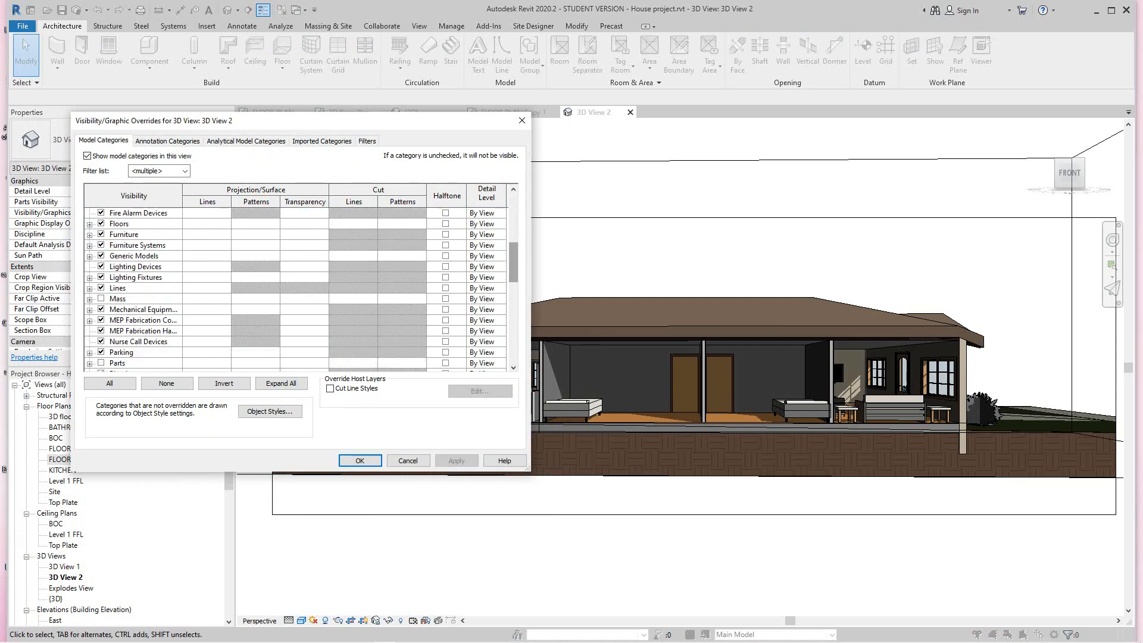
scroll(301, 290, "down", 4)
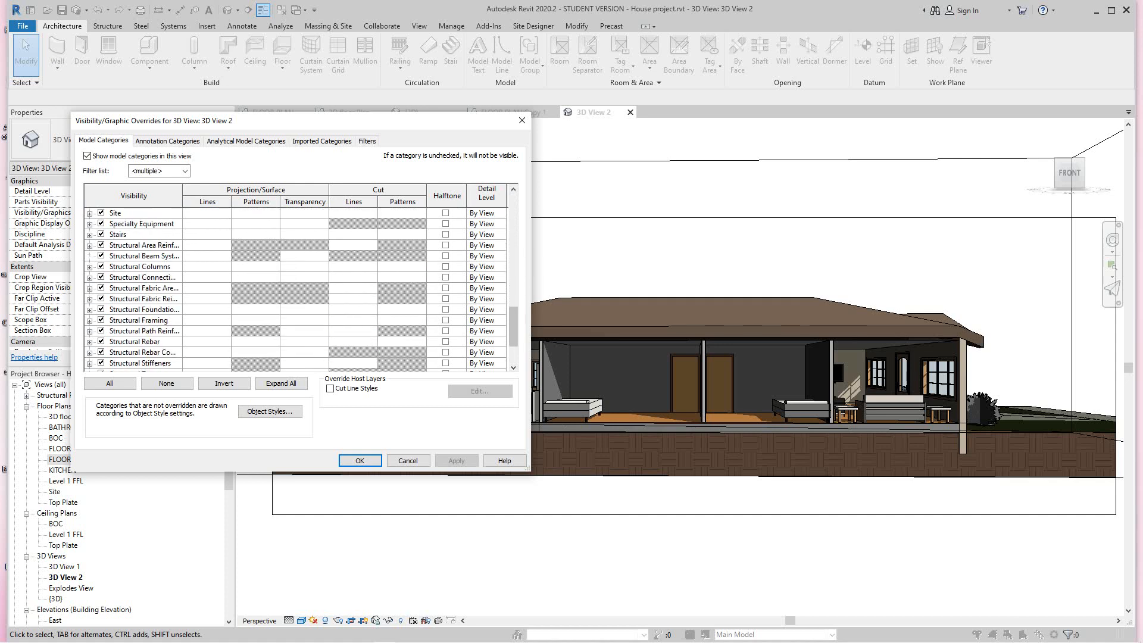
scroll(301, 289, "down", 2)
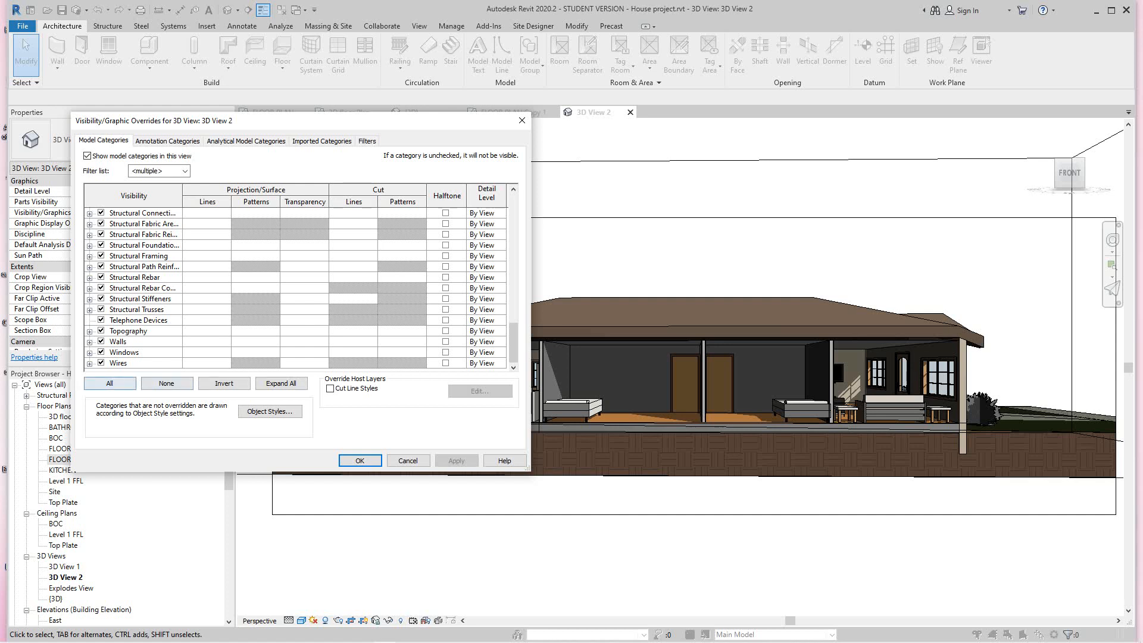
left_click(119, 342)
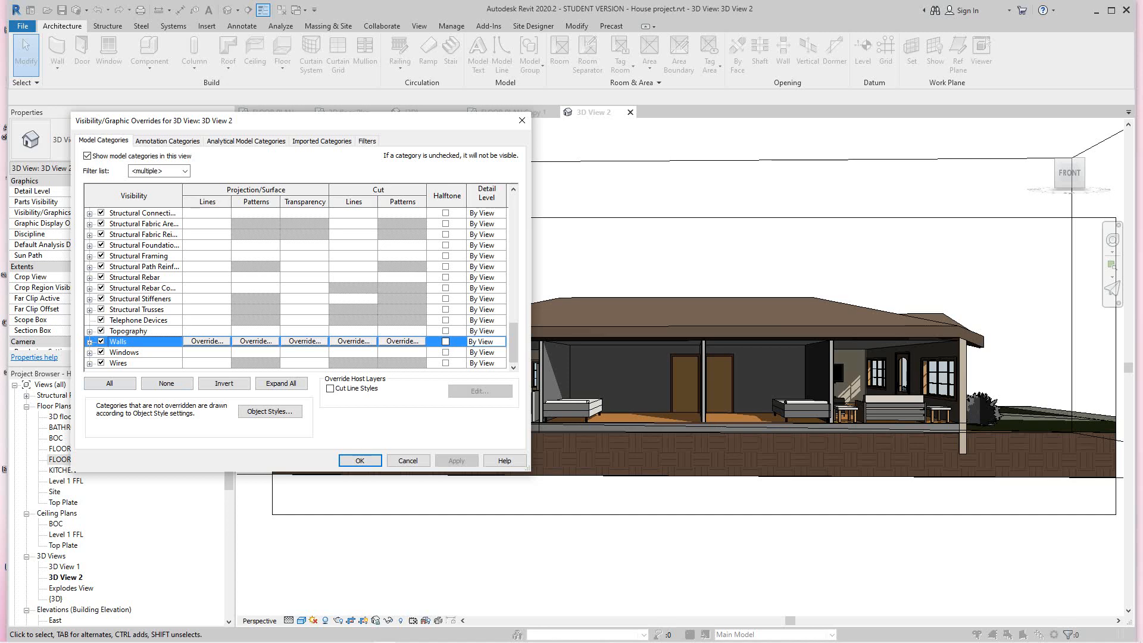
left_click(403, 341)
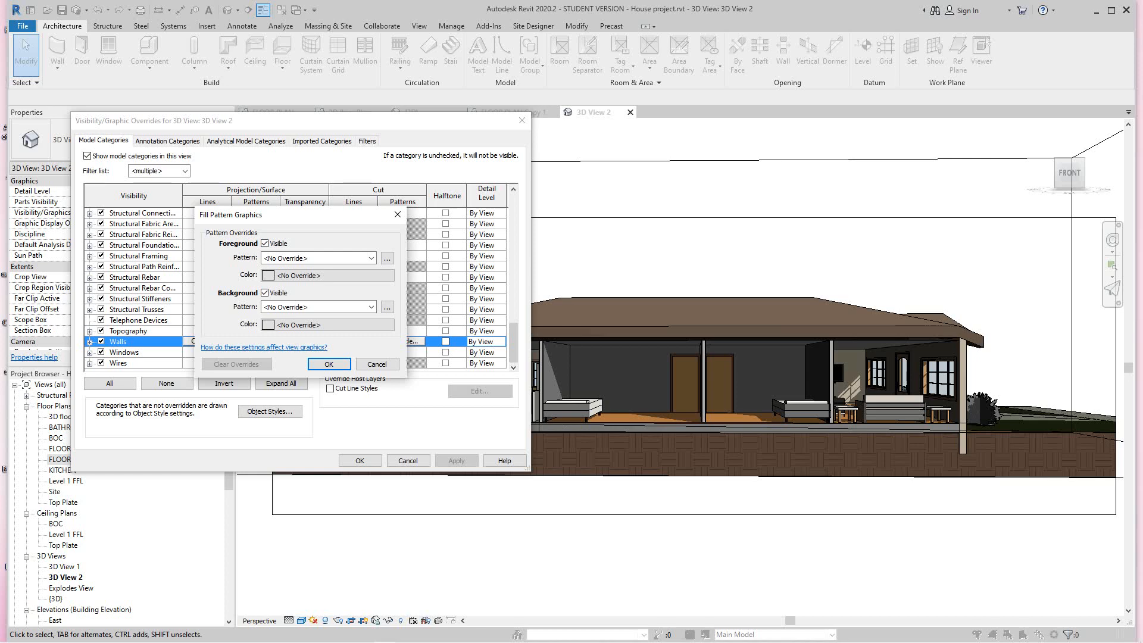
Step: Override the walls' cut pattern with foreground color RGB 255-128-064 and a solid fill background pattern
left_click(328, 275)
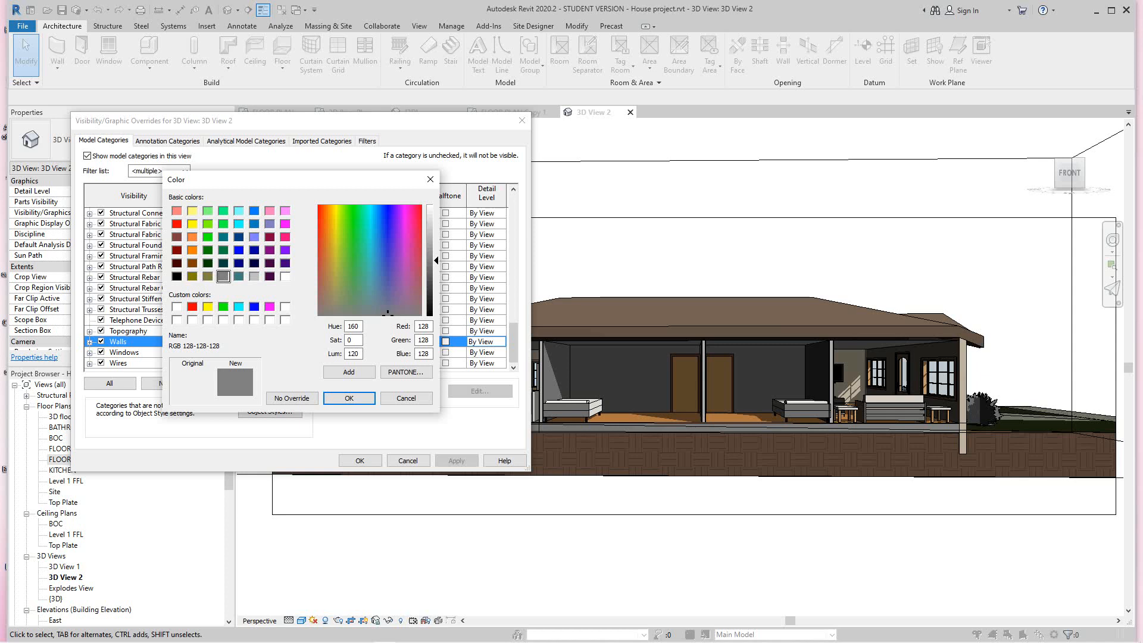
left_click(192, 237)
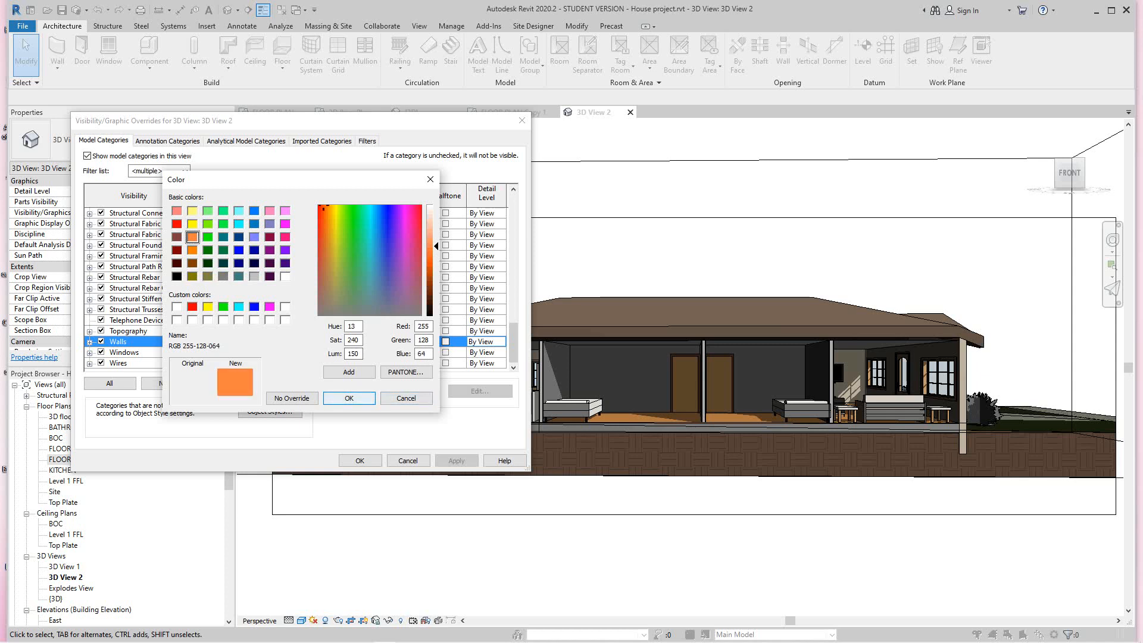
left_click(350, 398)
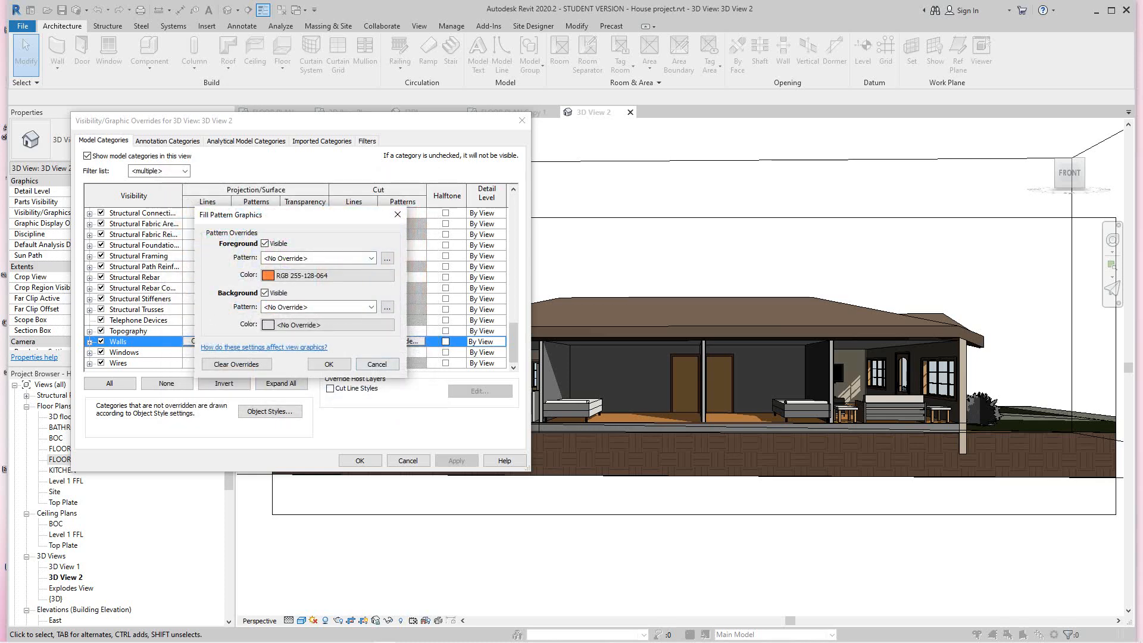
left_click(370, 306)
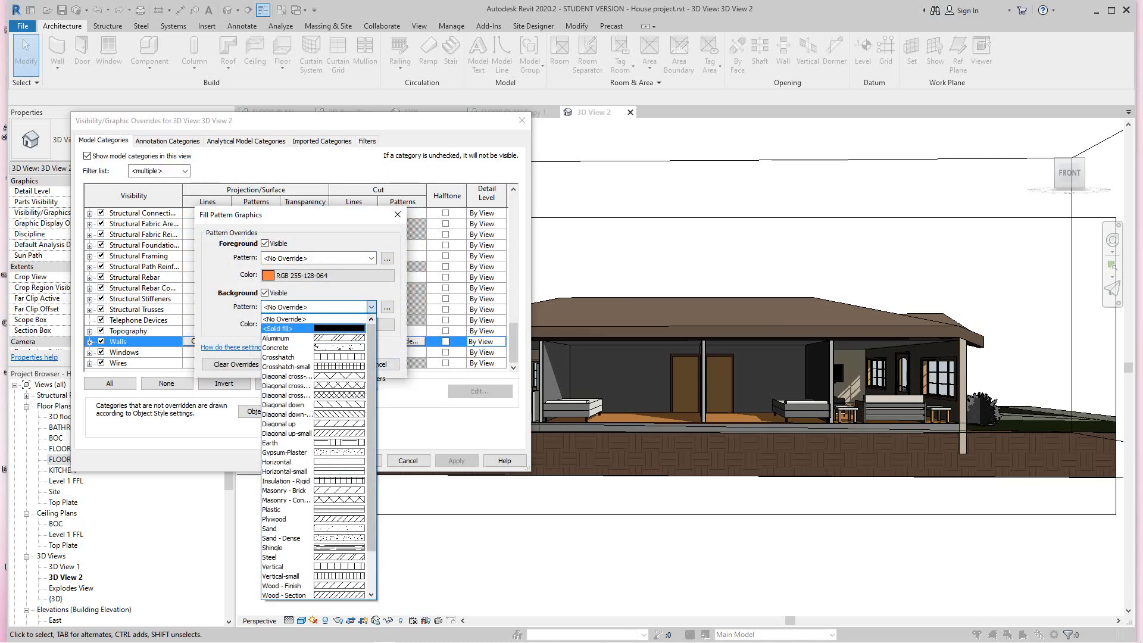
left_click(298, 329)
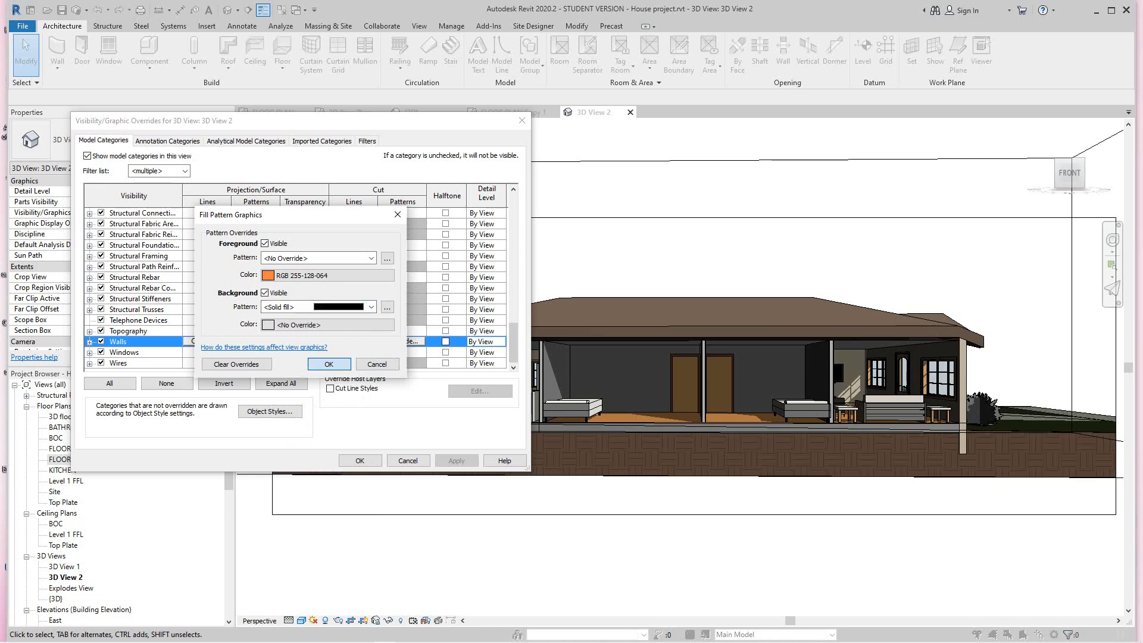
key("Return")
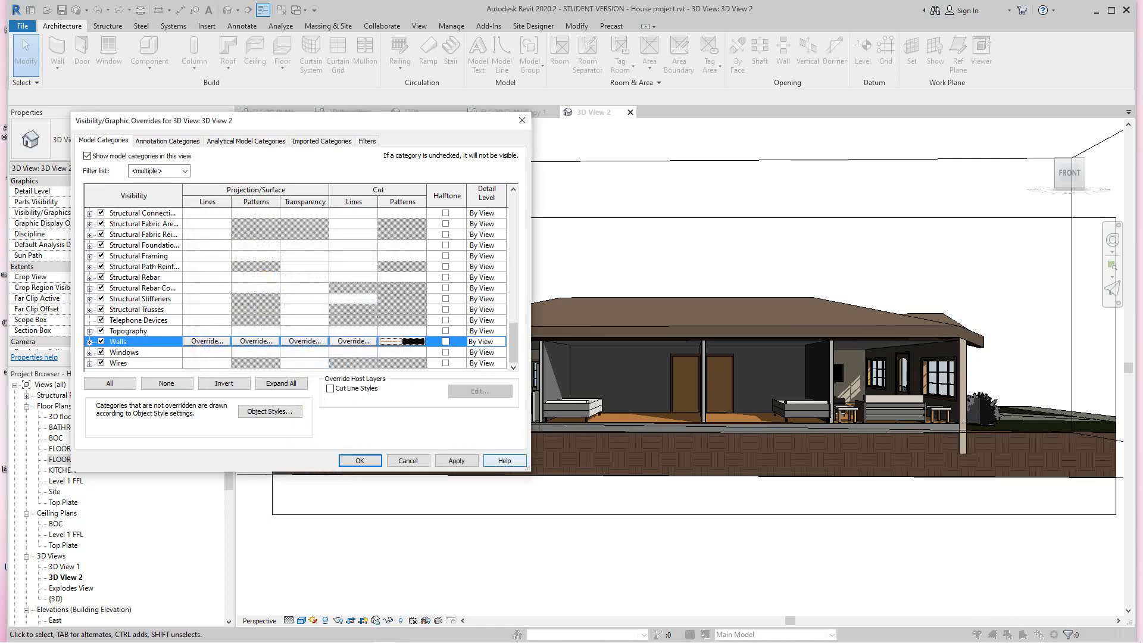
Step: Apply the walls' cut pattern override to the view and close the blank help browser window
left_click(505, 461)
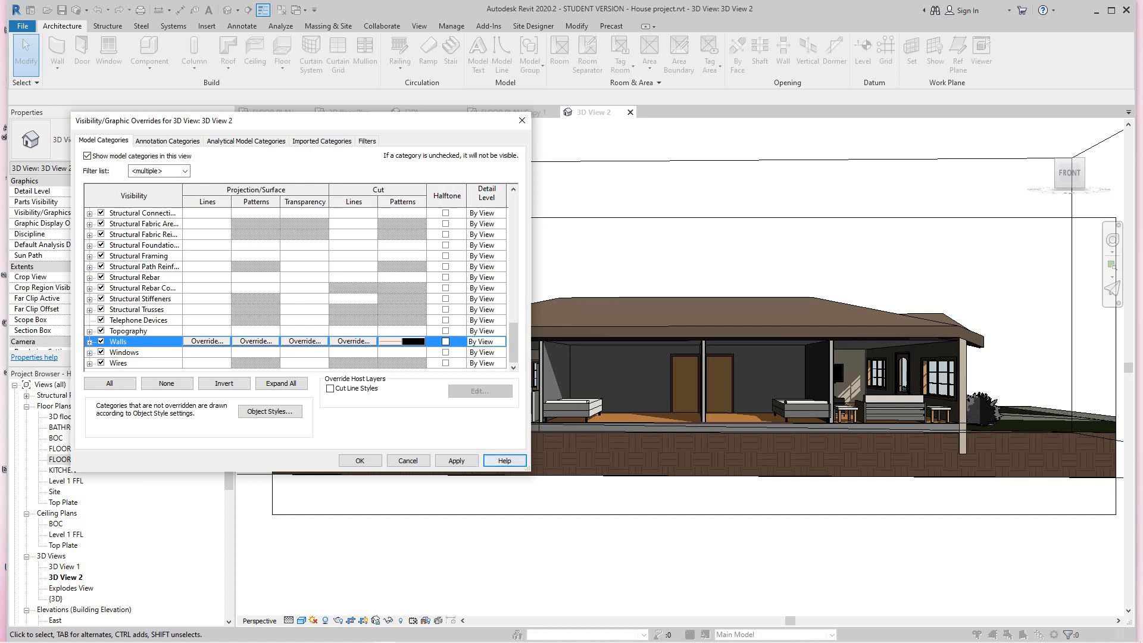
left_click(456, 460)
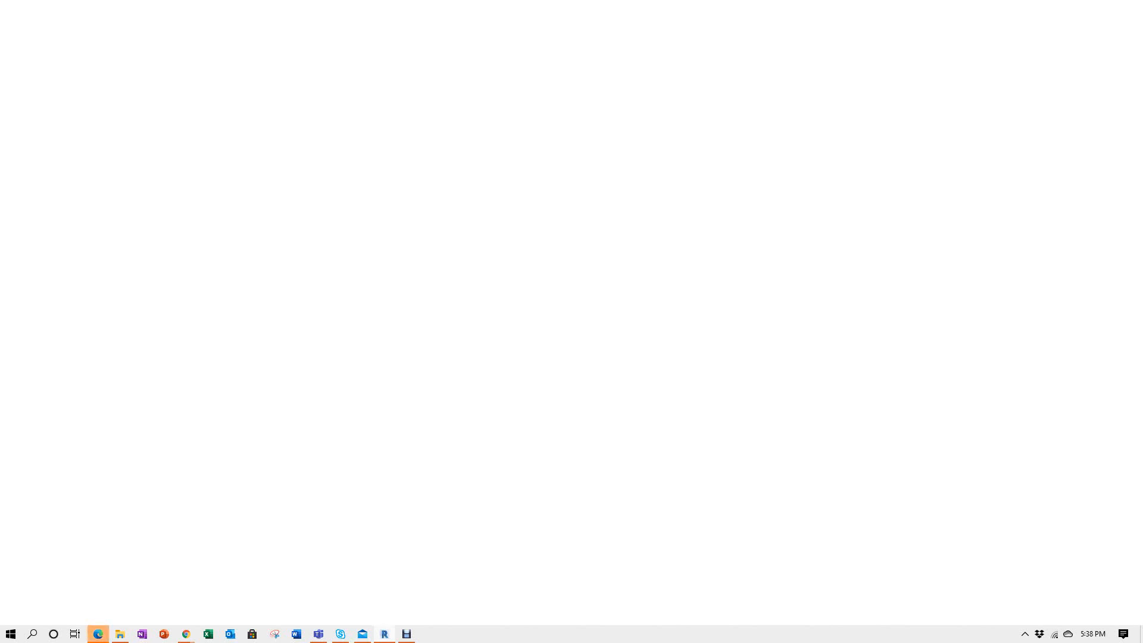
mouse_move(98, 634)
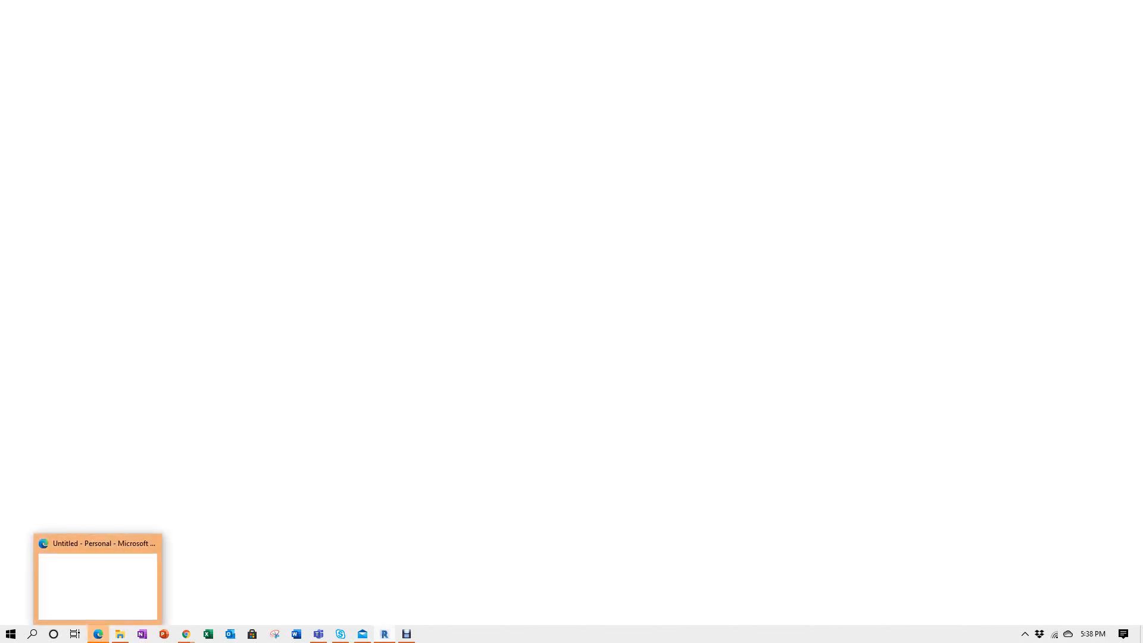
left_click(151, 544)
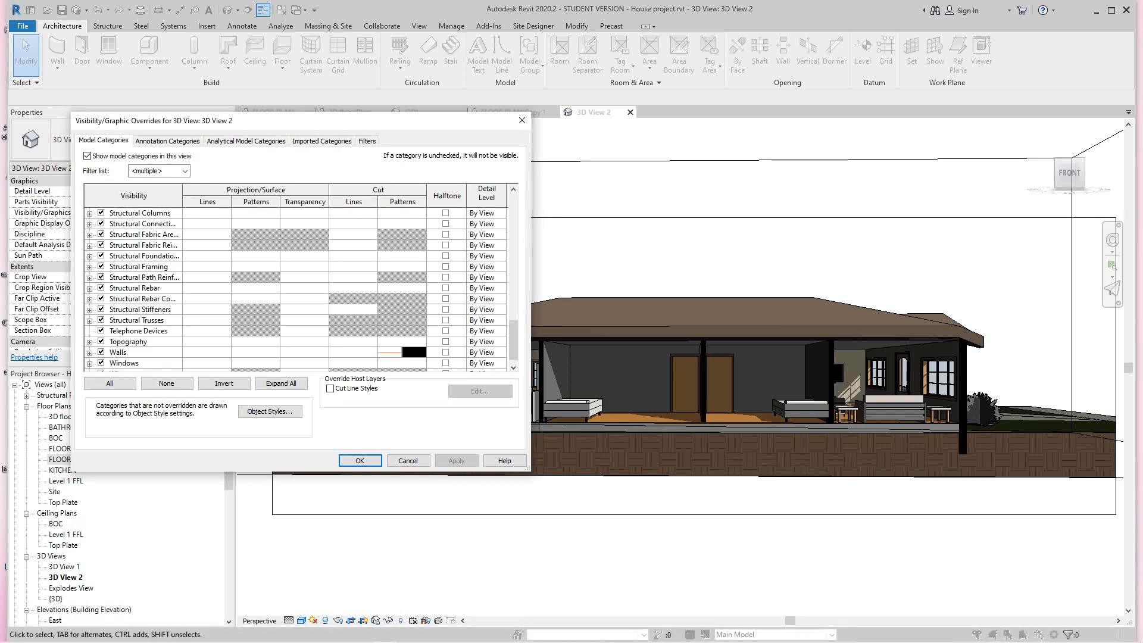
Step: Set the background color of the walls' cut pattern to orange RGB 255-128-000, apply it and accept the overrides
left_click(138, 352)
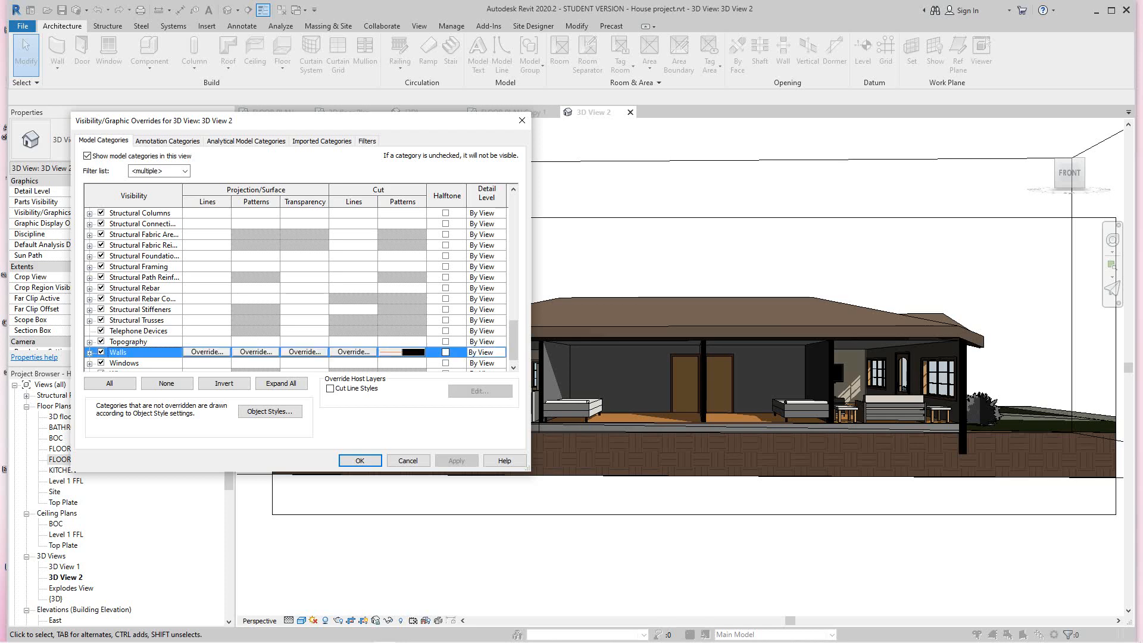
left_click(403, 352)
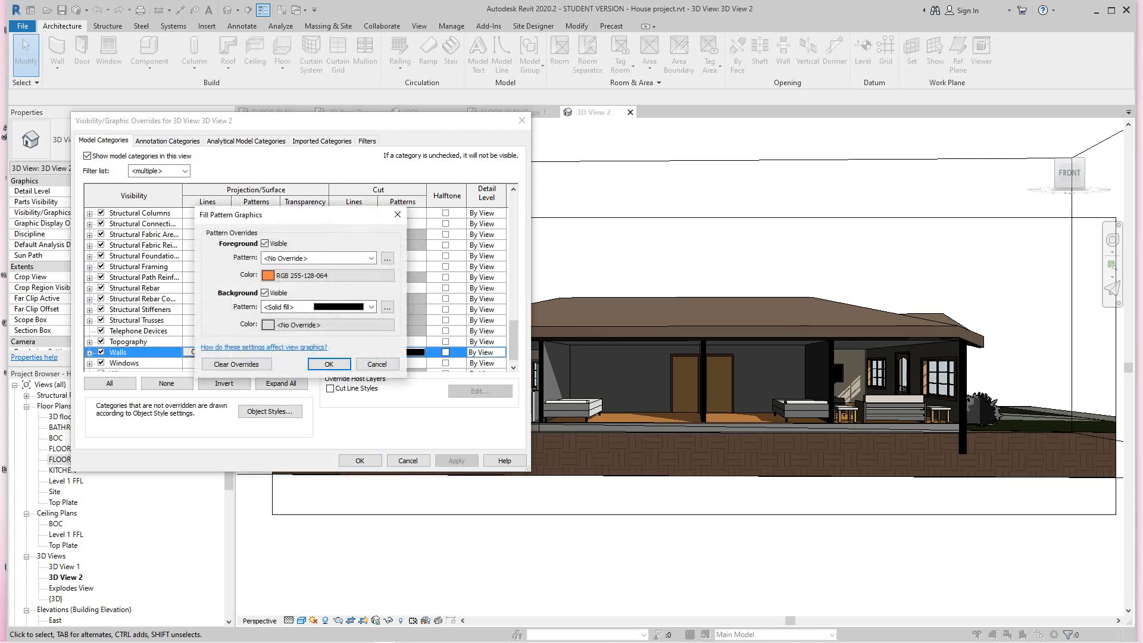
left_click(327, 324)
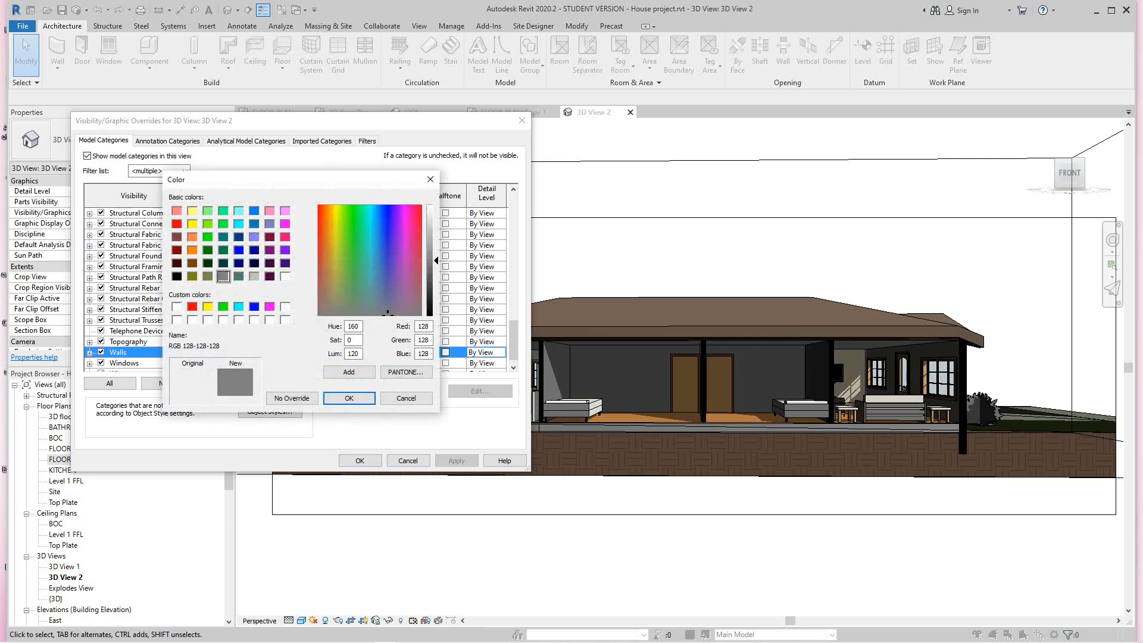
left_click(192, 250)
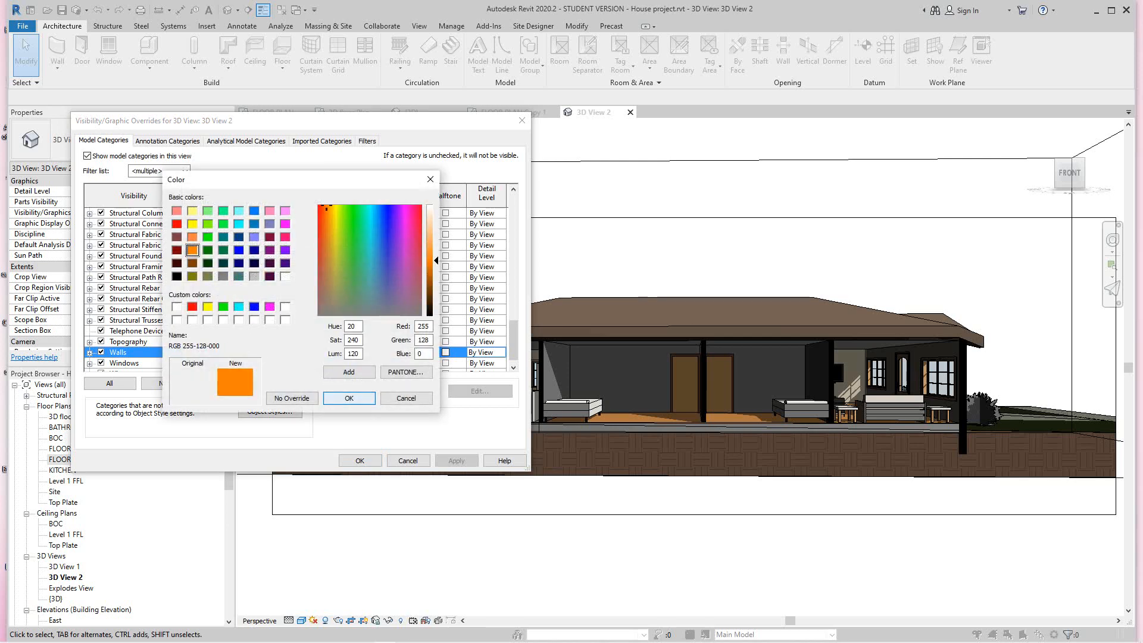
left_click(349, 398)
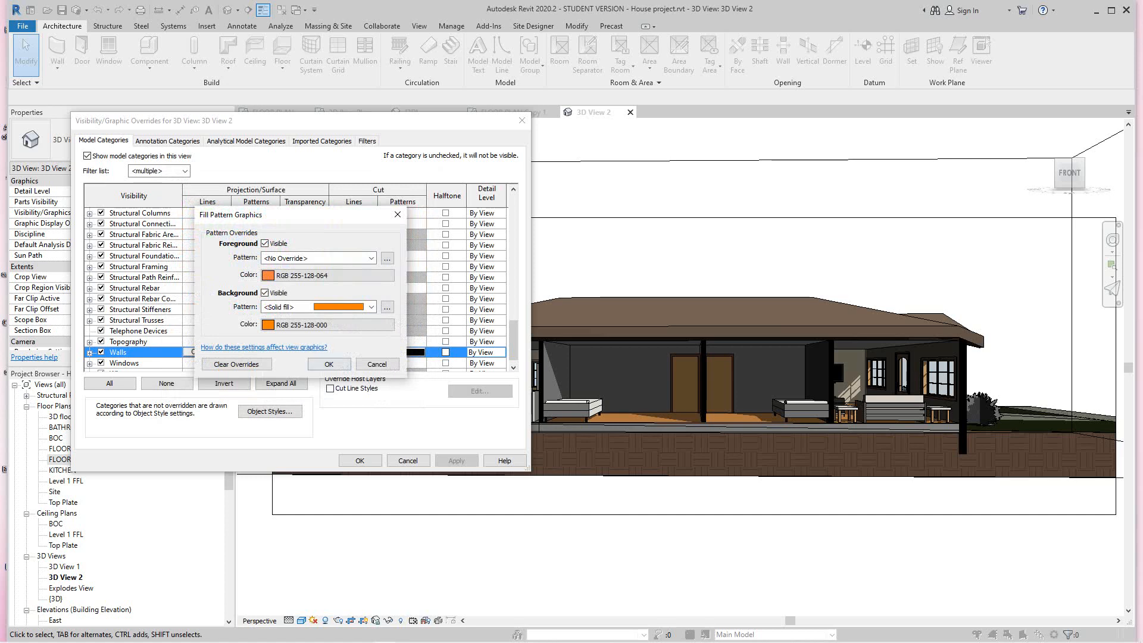
left_click(329, 364)
left_click(456, 460)
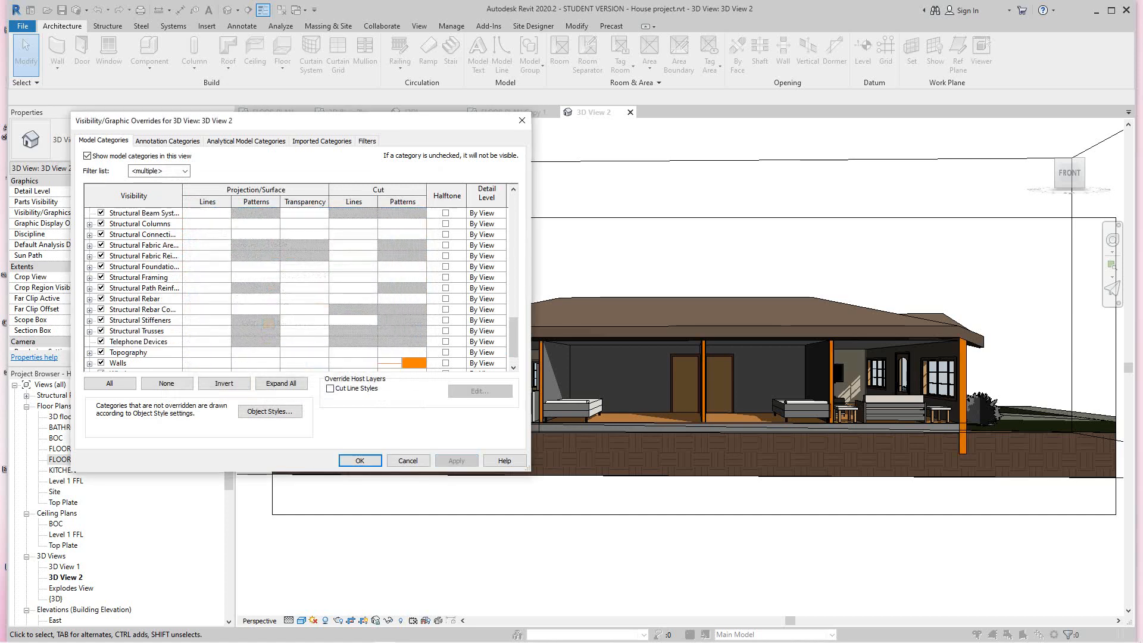
left_click(359, 460)
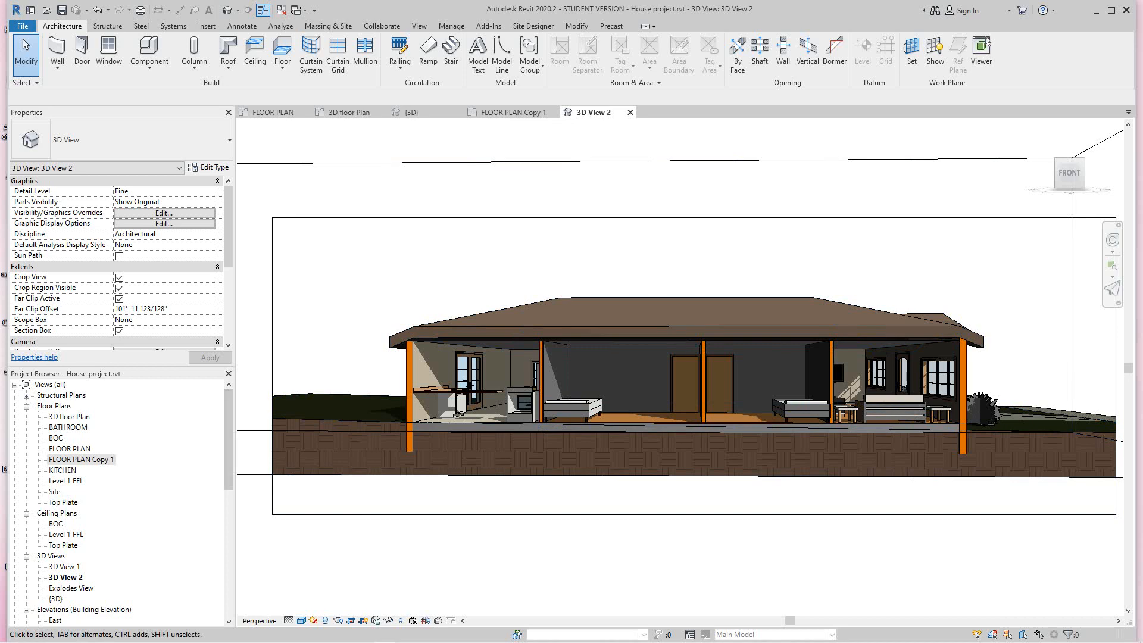
Step: Try overriding the Roofs category's surface pattern in the view's Visibility/Graphic Overrides with a solid fill foreground in gray RGB 192-192-192
left_click(164, 212)
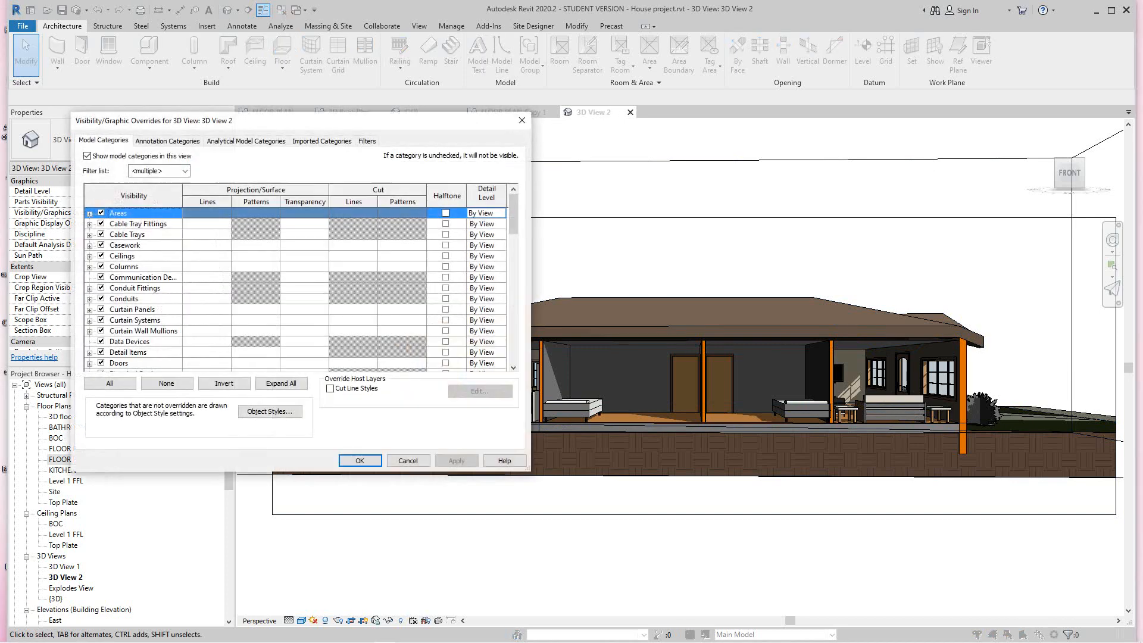
scroll(298, 289, "down", 7)
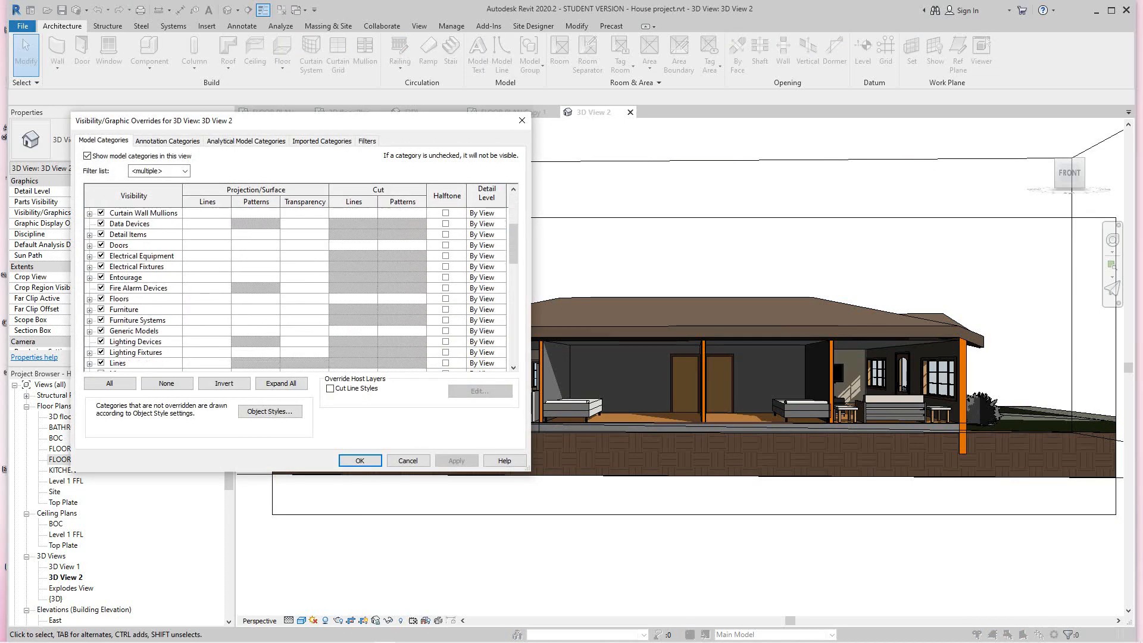
scroll(298, 288, "down", 3)
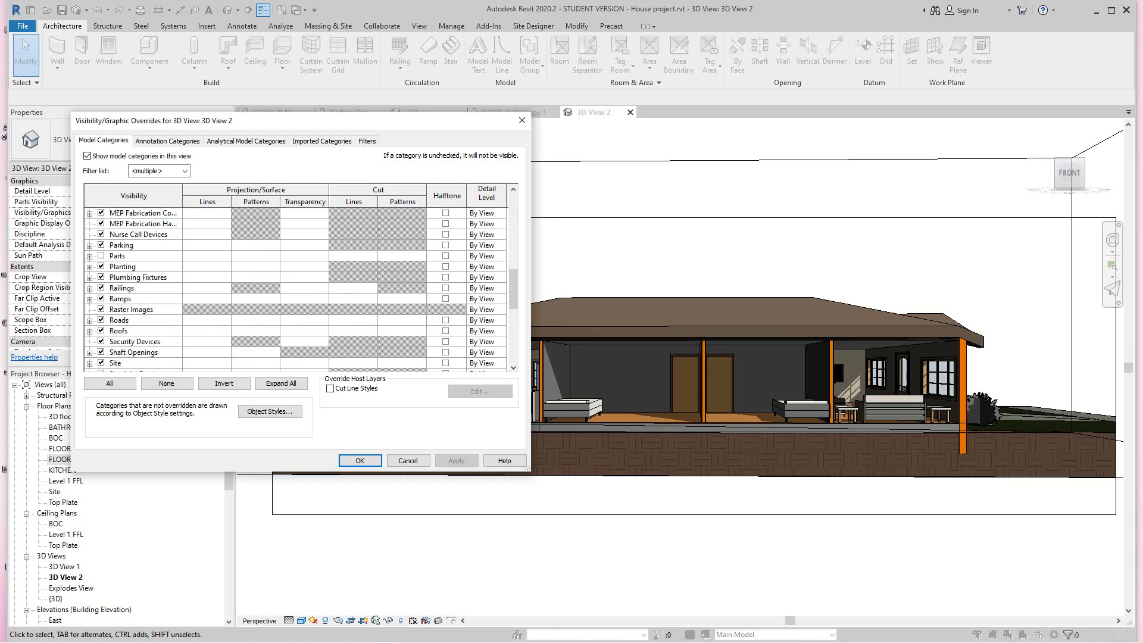
left_click(119, 331)
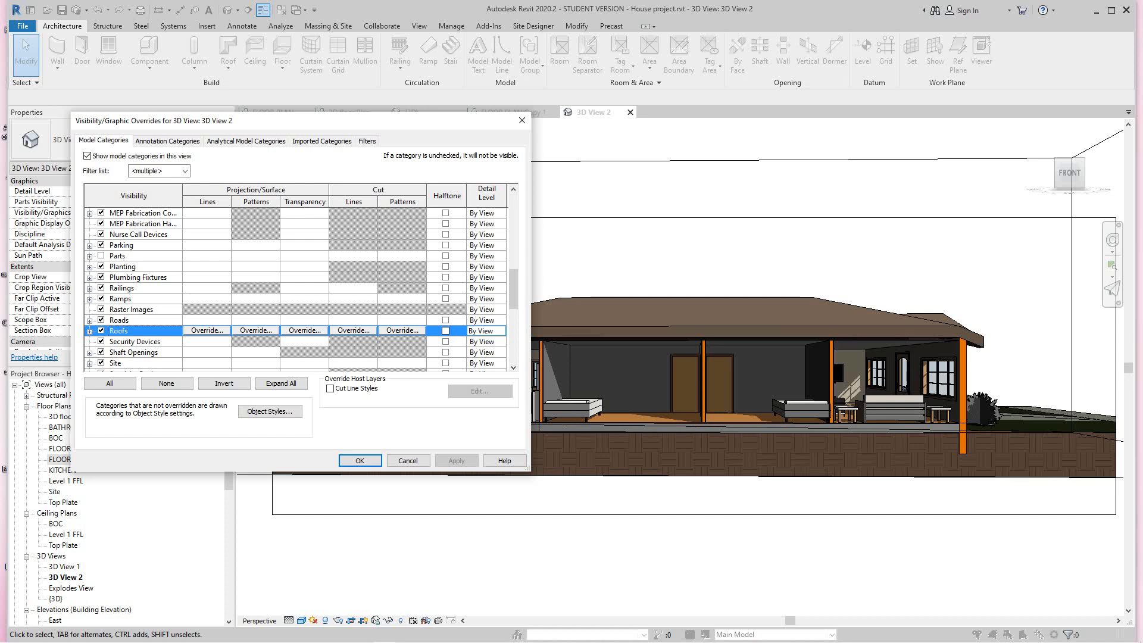
left_click(256, 331)
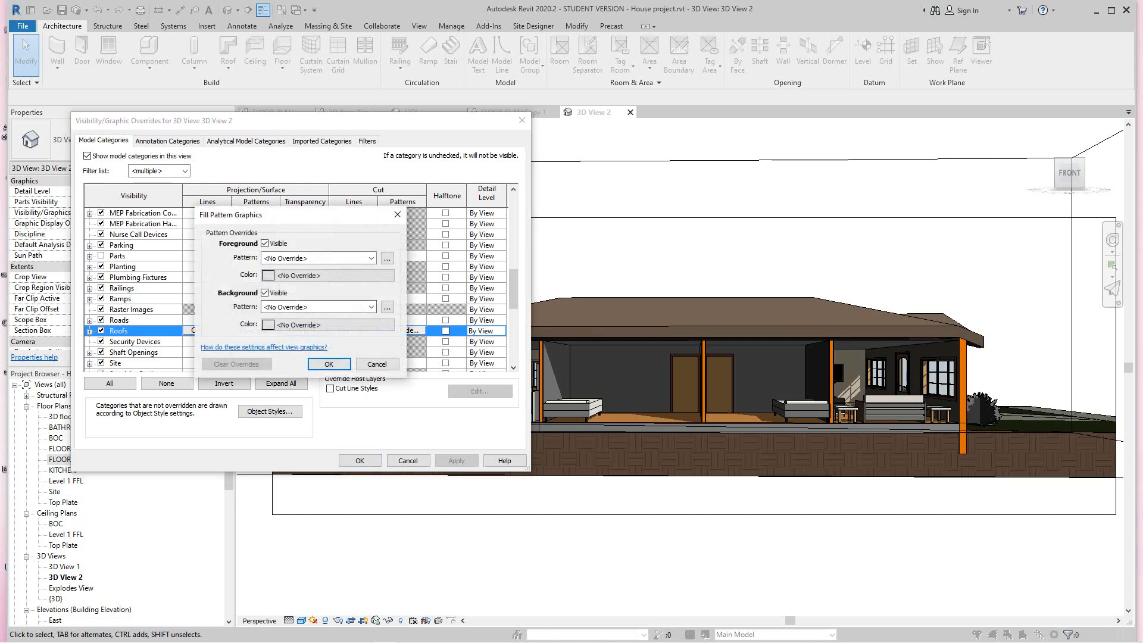
left_click(371, 259)
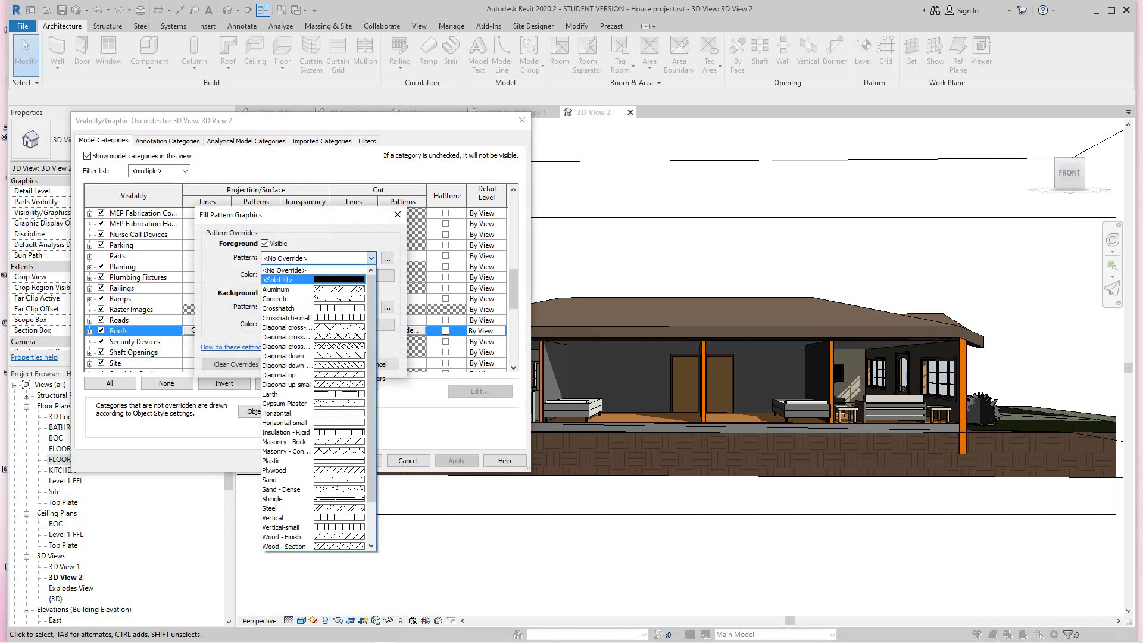
left_click(280, 279)
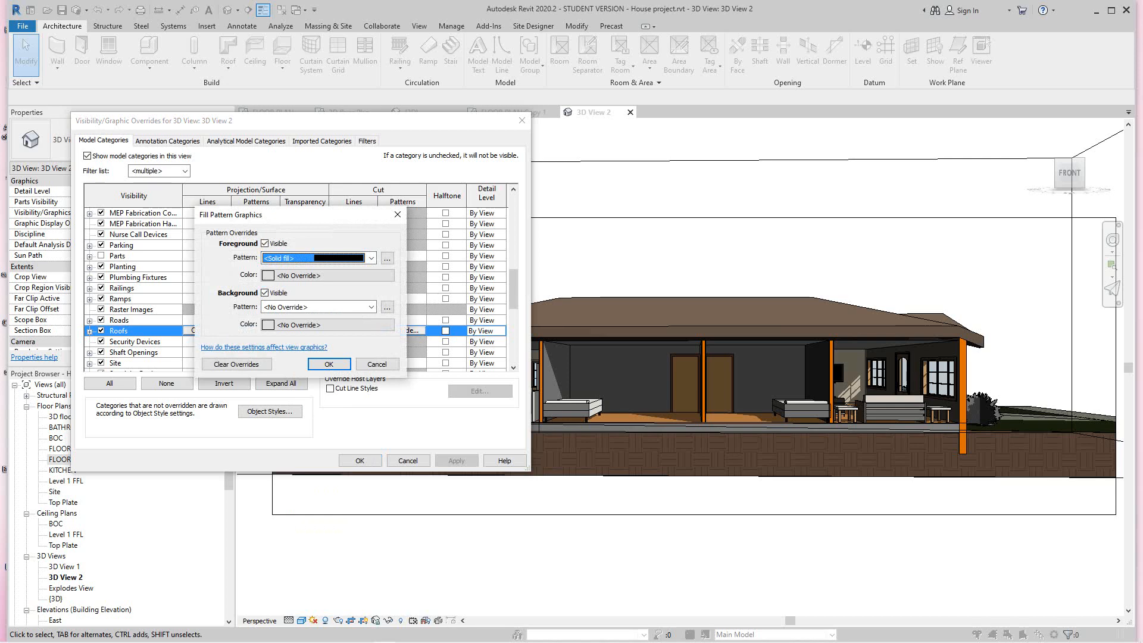
left_click(351, 275)
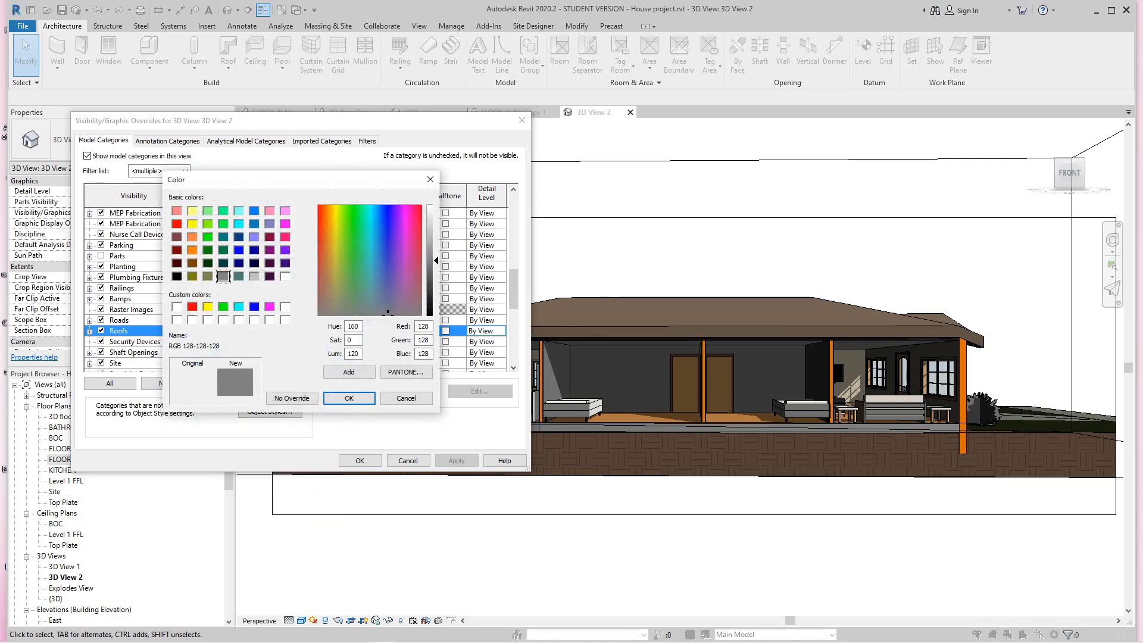
left_click(254, 276)
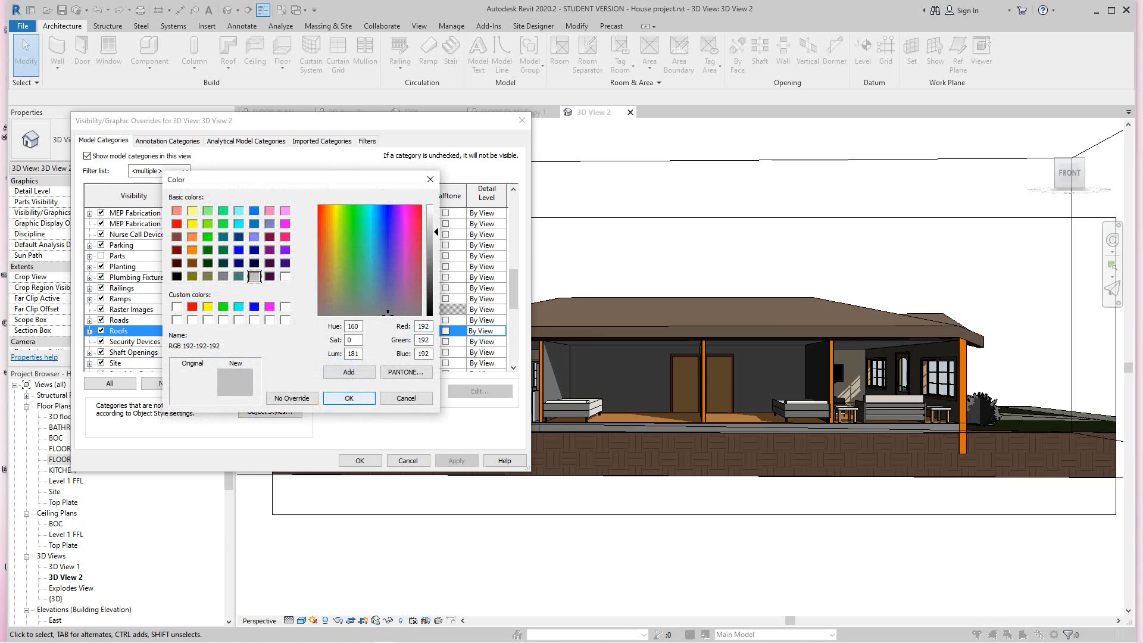
left_click(349, 398)
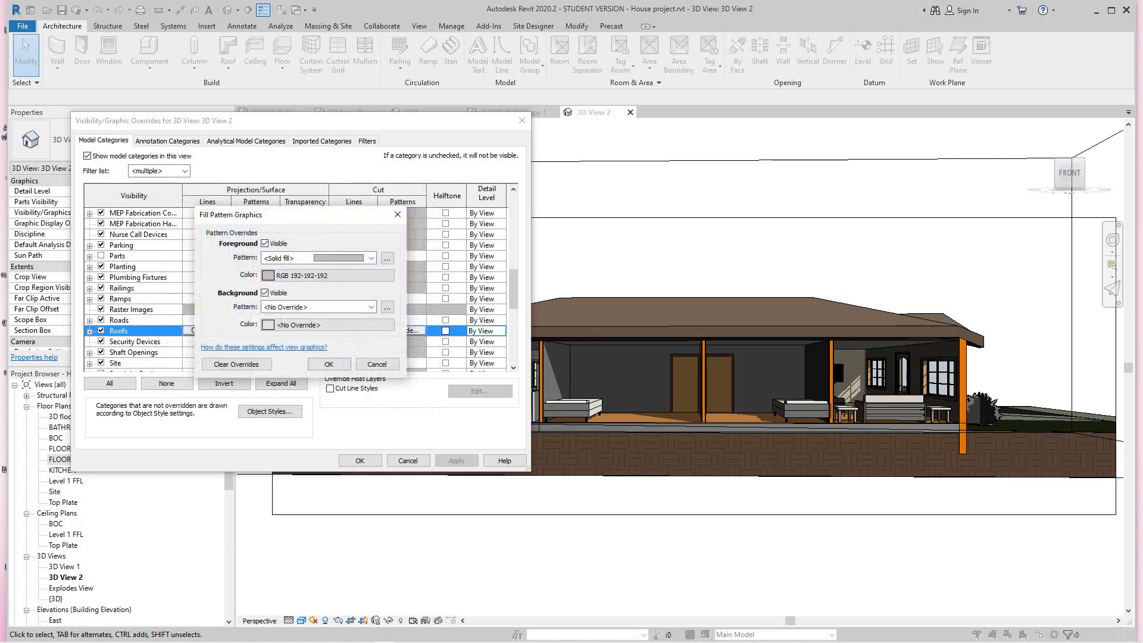
Step: Set the background of the roofs' surface pattern override to a solid fill in gray RGB 192-192-192
left_click(371, 307)
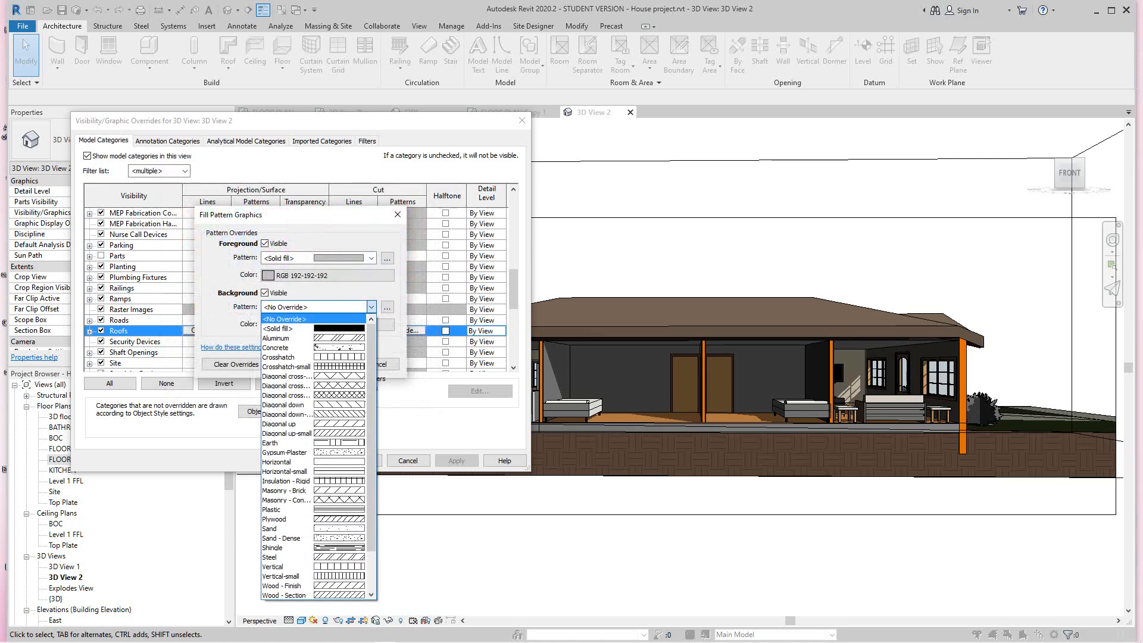
left_click(313, 329)
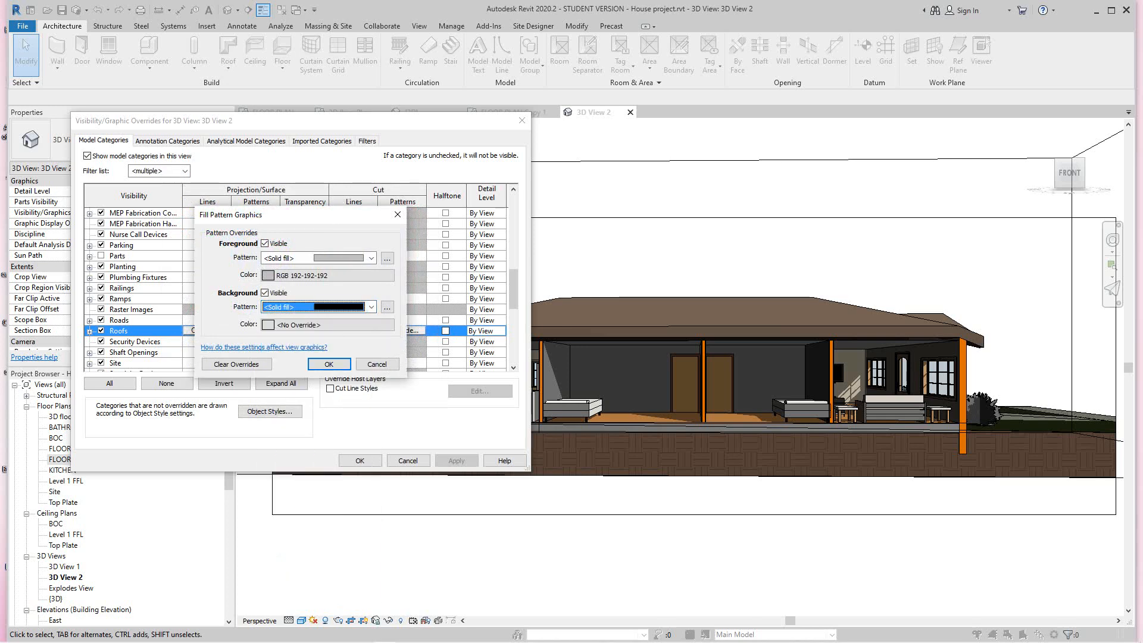
left_click(324, 324)
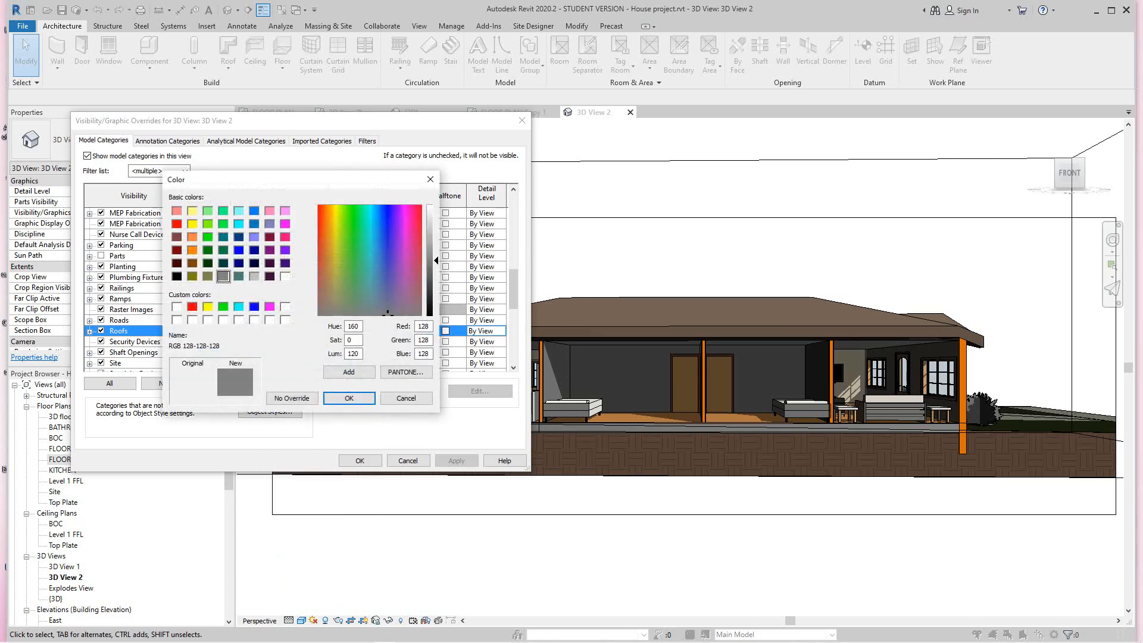
left_click(254, 277)
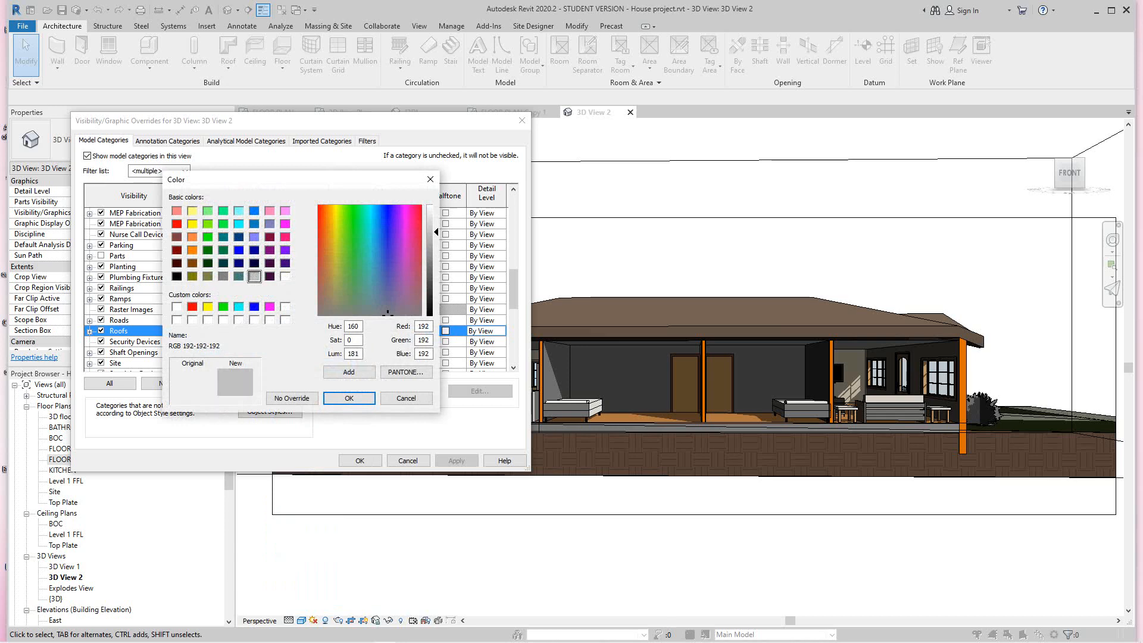
left_click(349, 397)
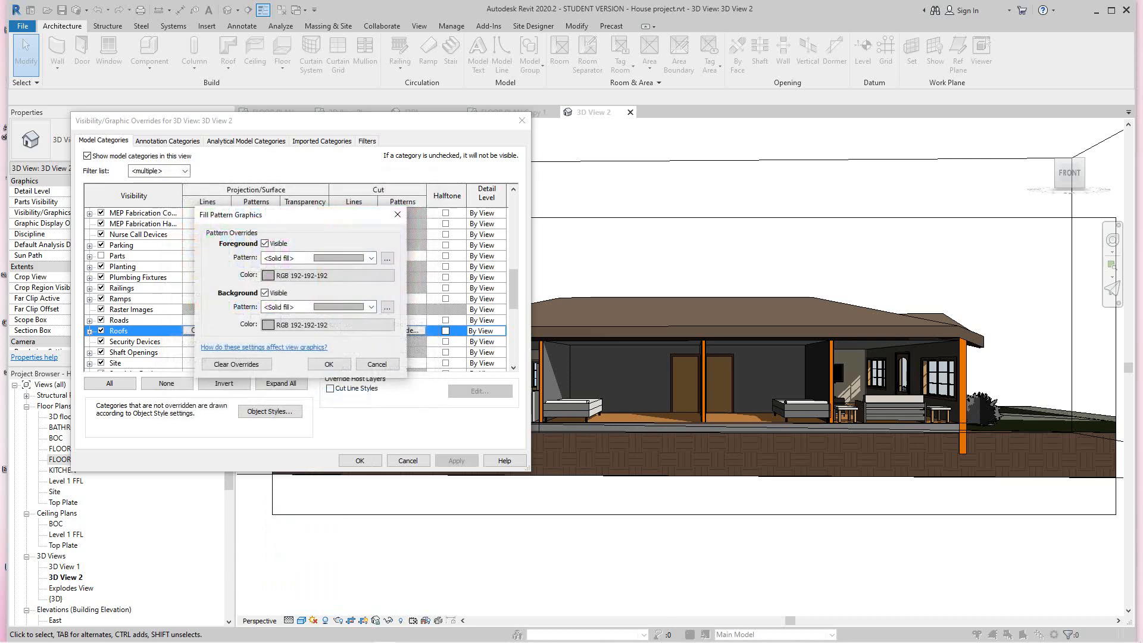
Step: Apply and accept the roofs' gray surface pattern override, and undo it in the view
left_click(328, 364)
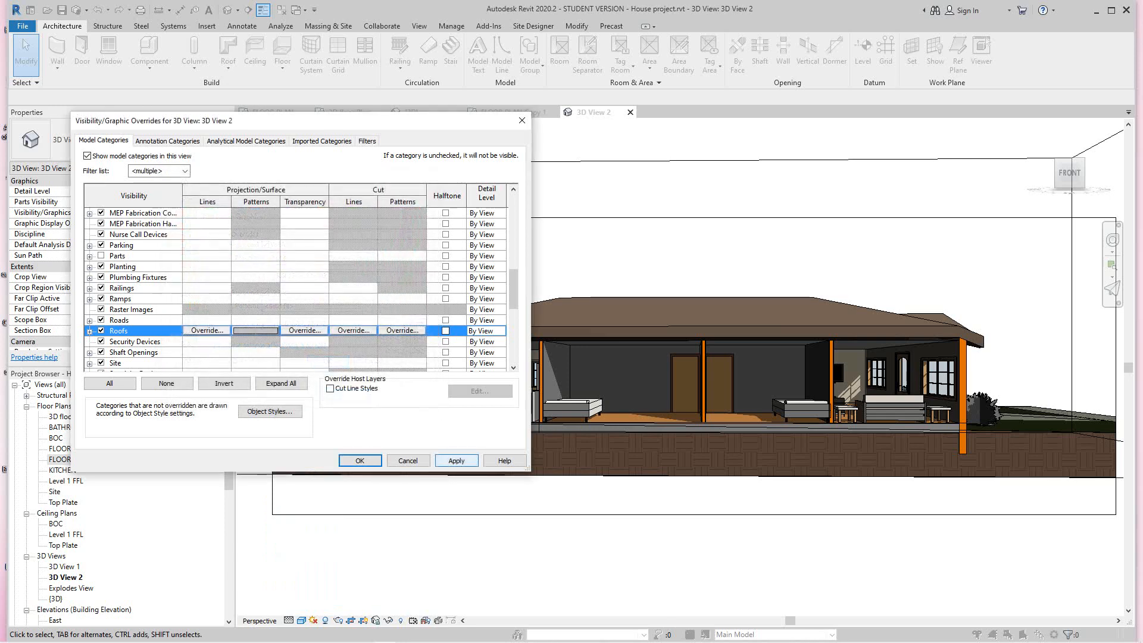
left_click(457, 461)
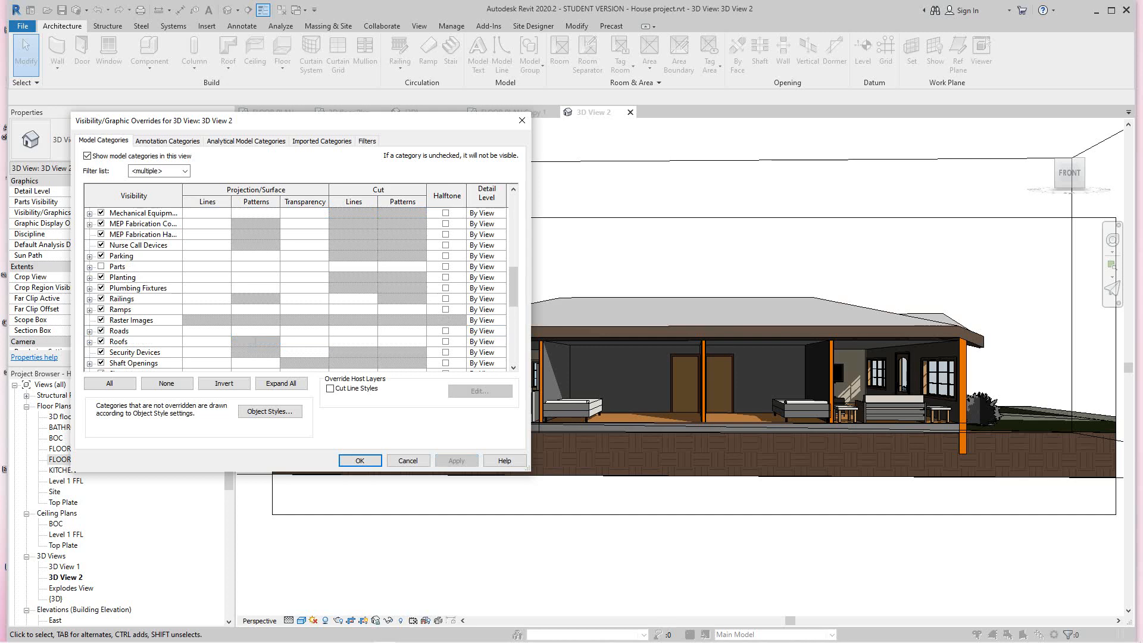
left_click(360, 461)
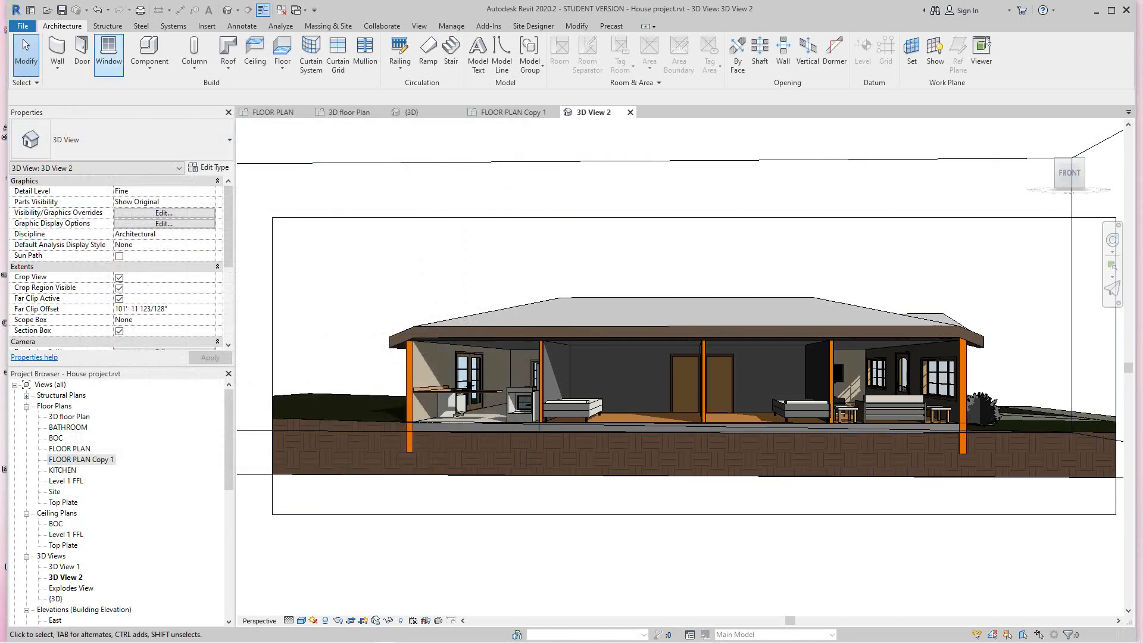
left_click(97, 9)
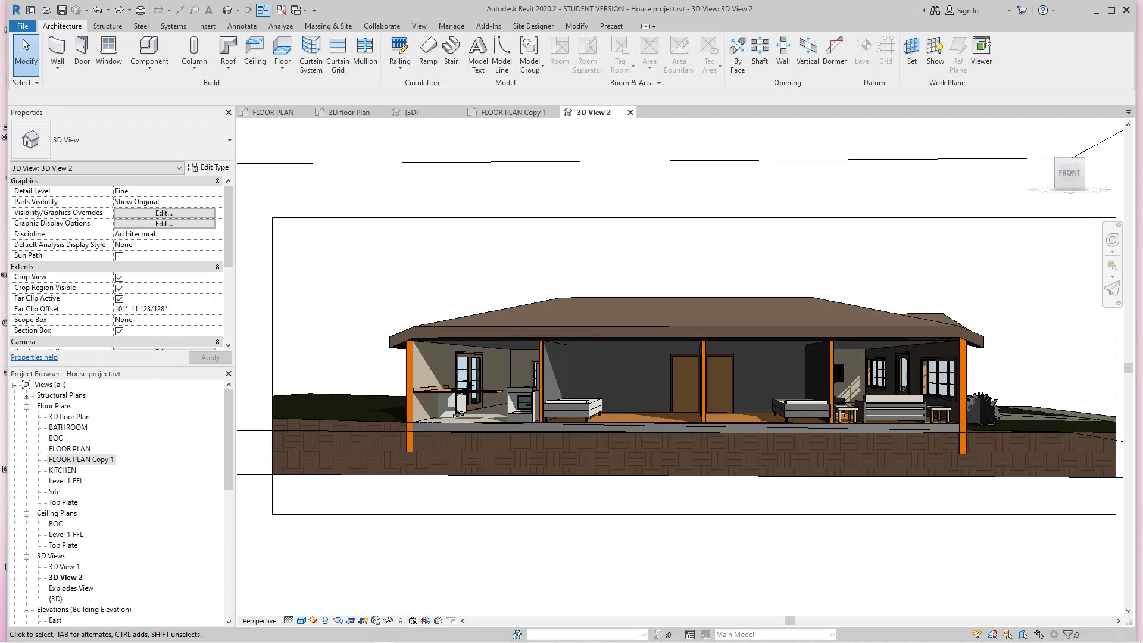
Step: Rename the 3D view "3D View 2" as "Section Perspective" in the project's view list
scroll(119, 500, "down", 2)
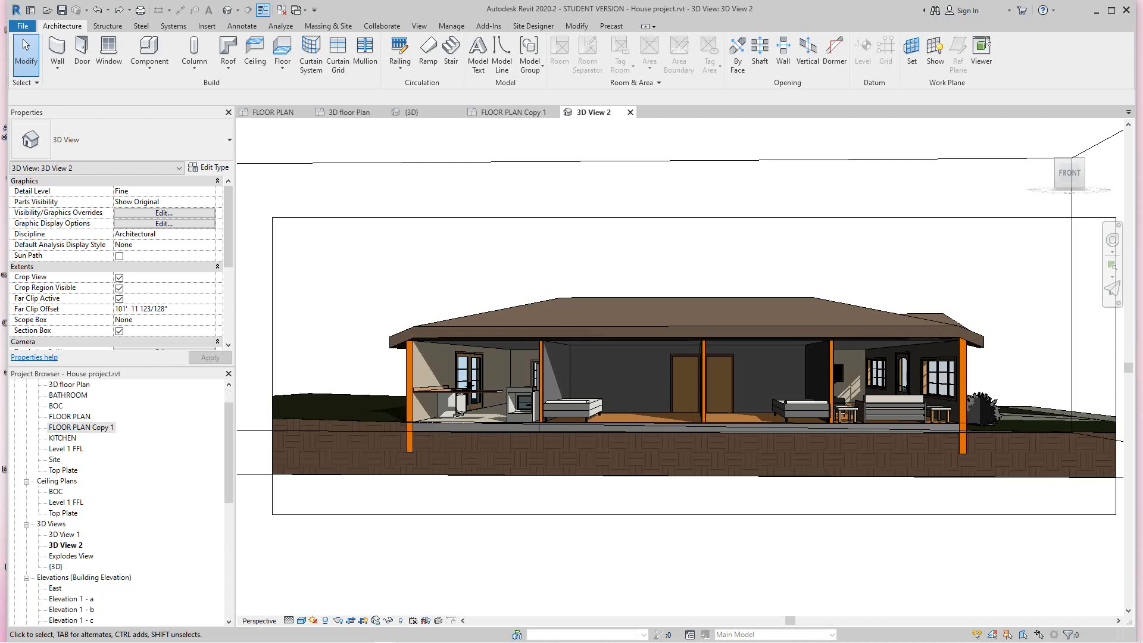
scroll(119, 500, "down", 5)
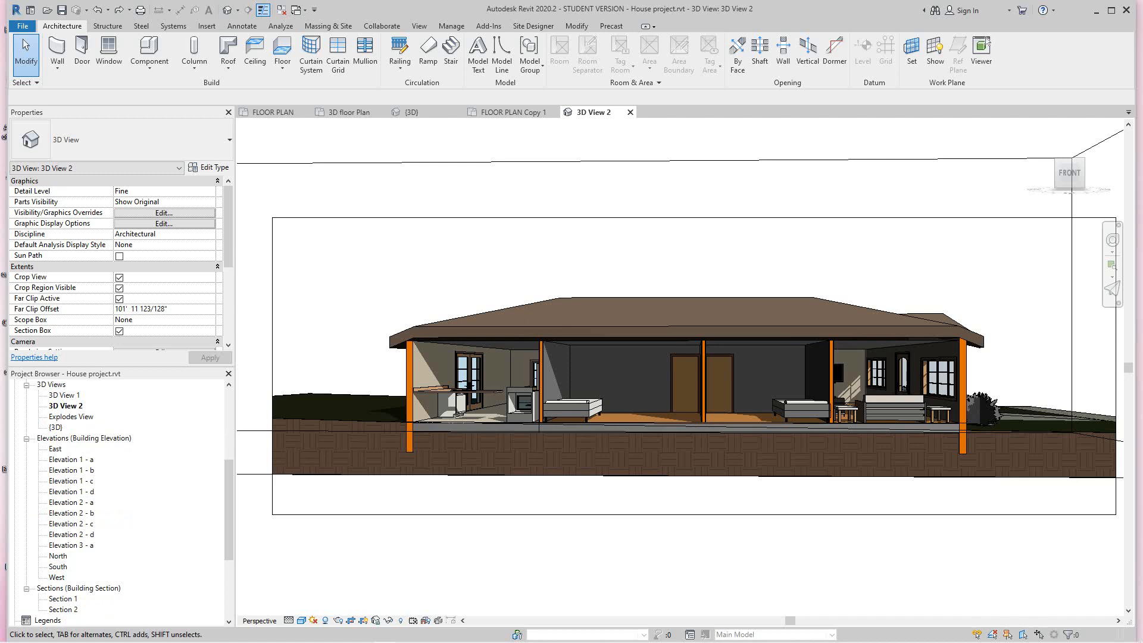
scroll(125, 504, "up", 2)
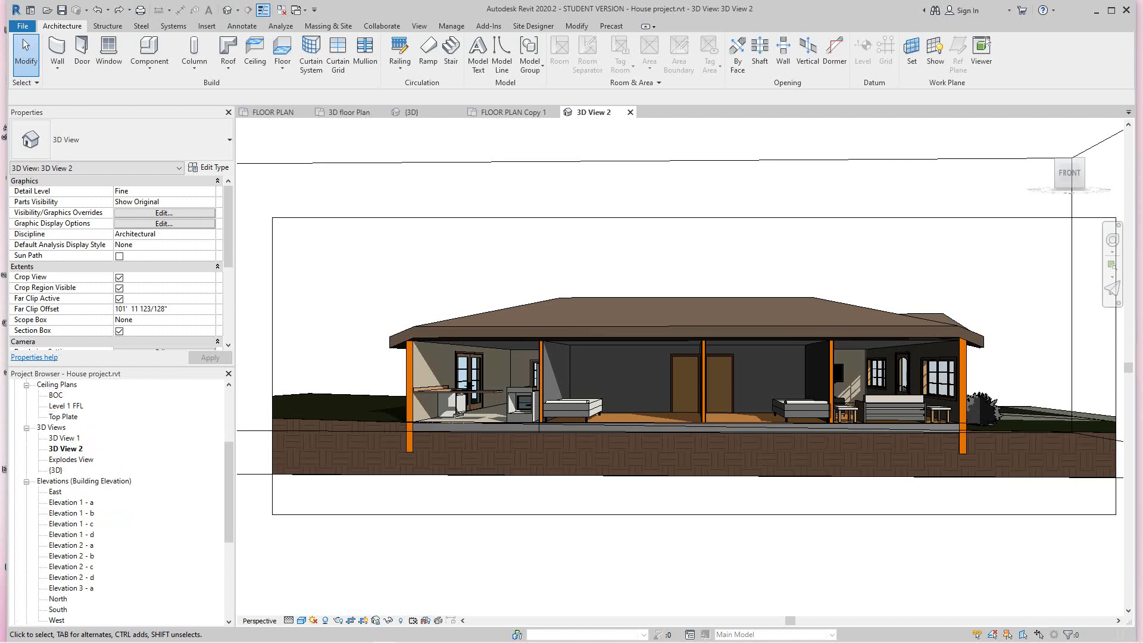
right_click(67, 448)
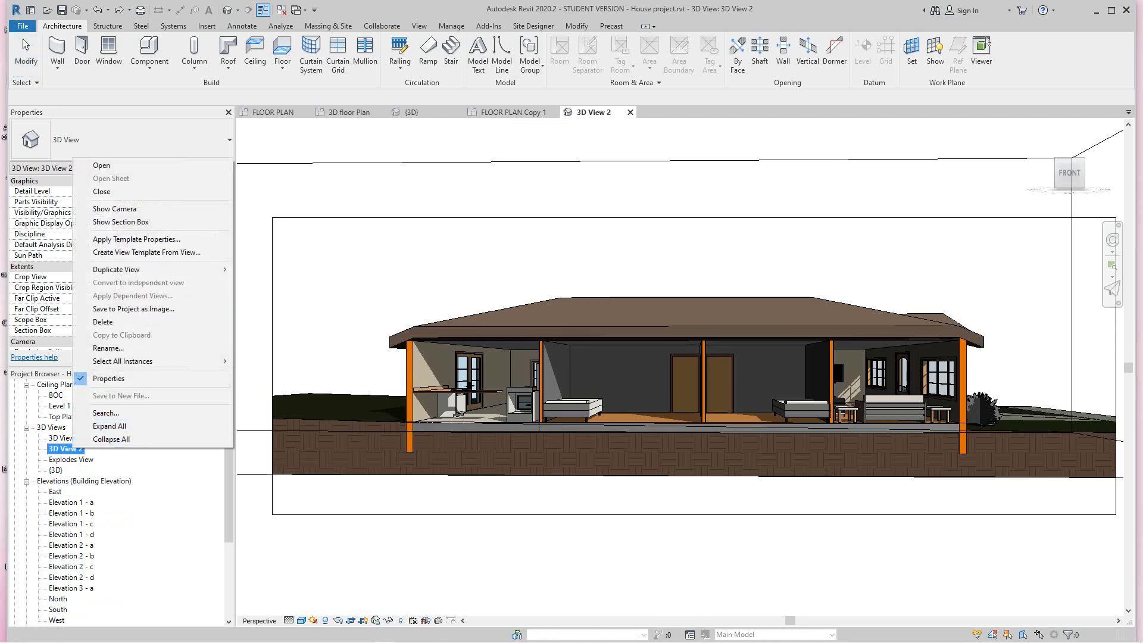
left_click(109, 347)
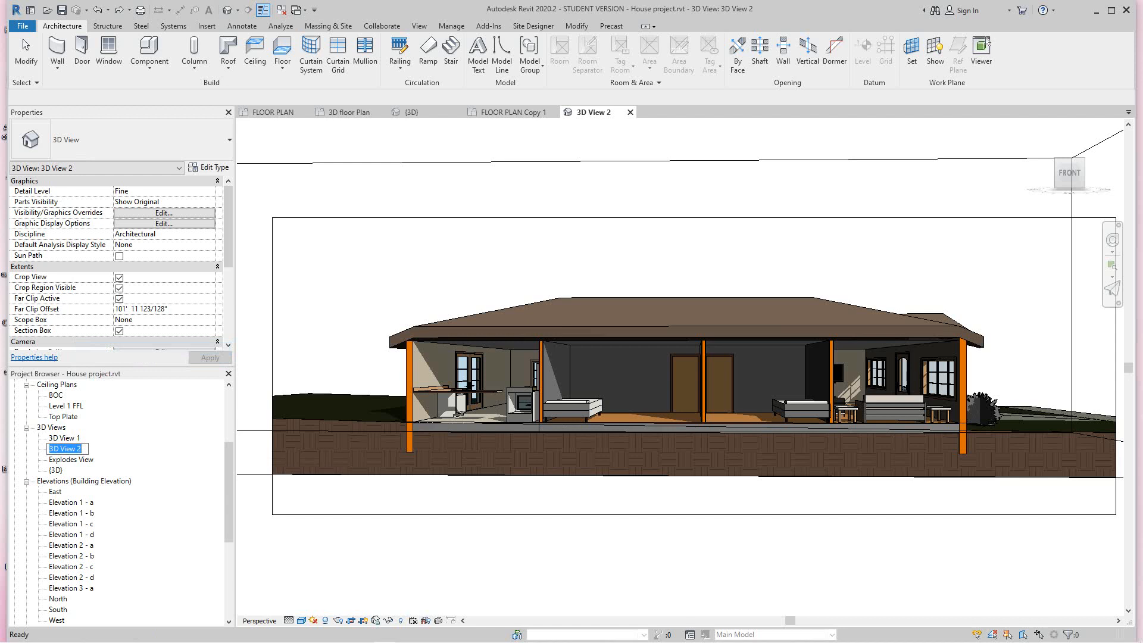
type("Section Perspective")
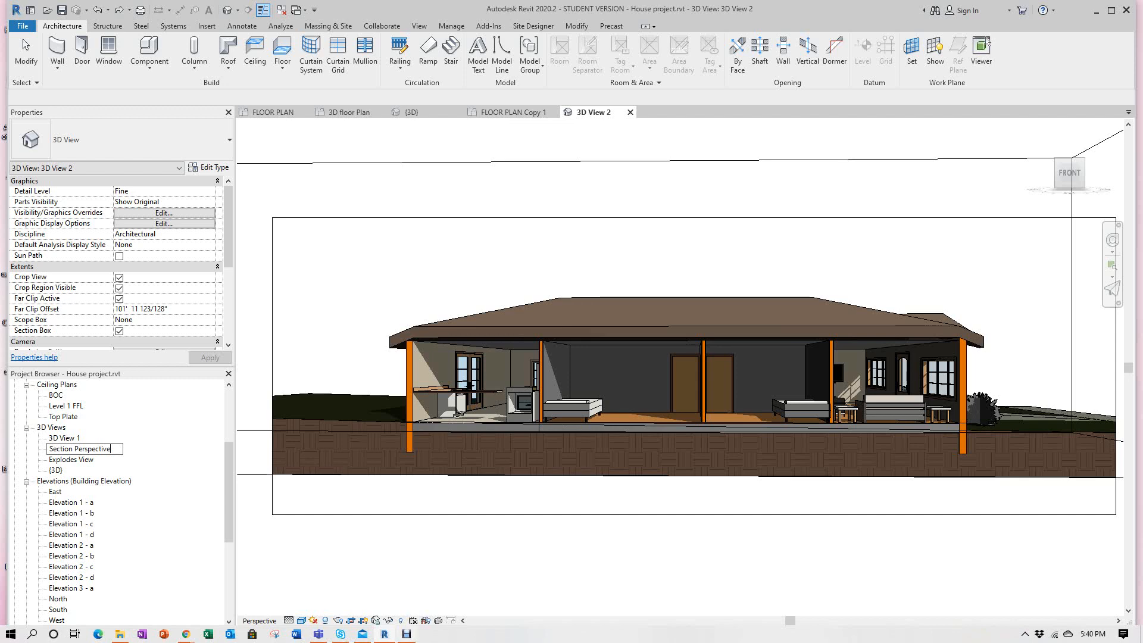
key("Return")
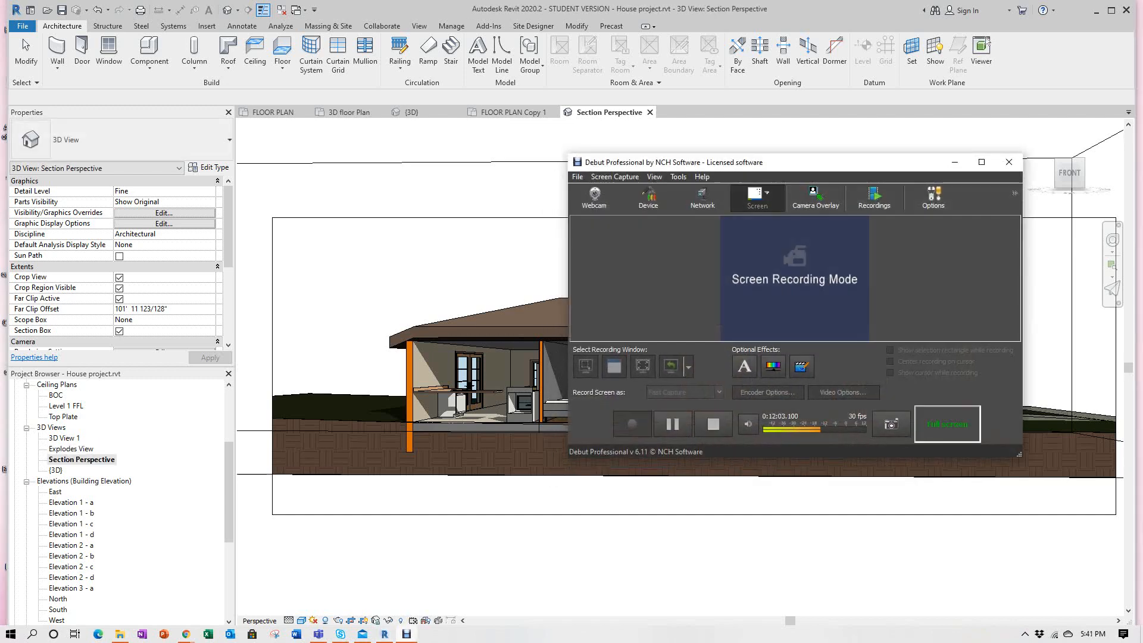